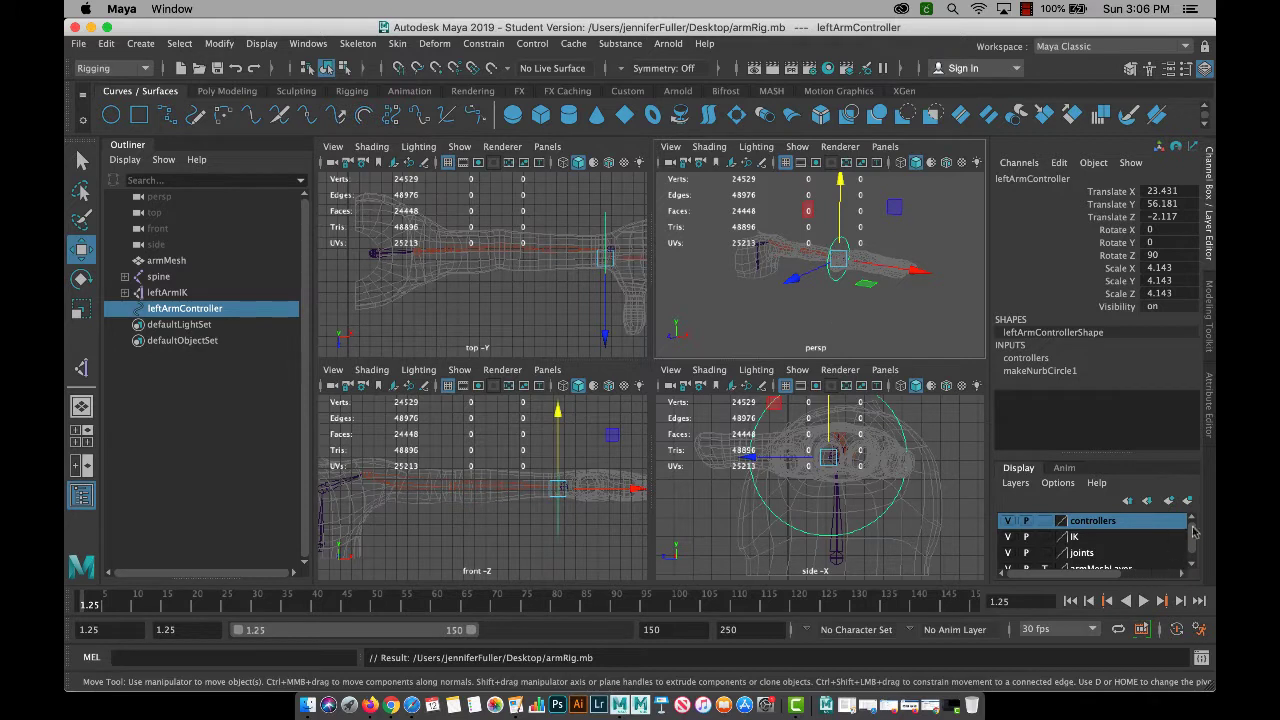
Switch armMeshLayer to normal display and back to template, and inspect the skeleton inside the arm mesh.
click(1039, 562)
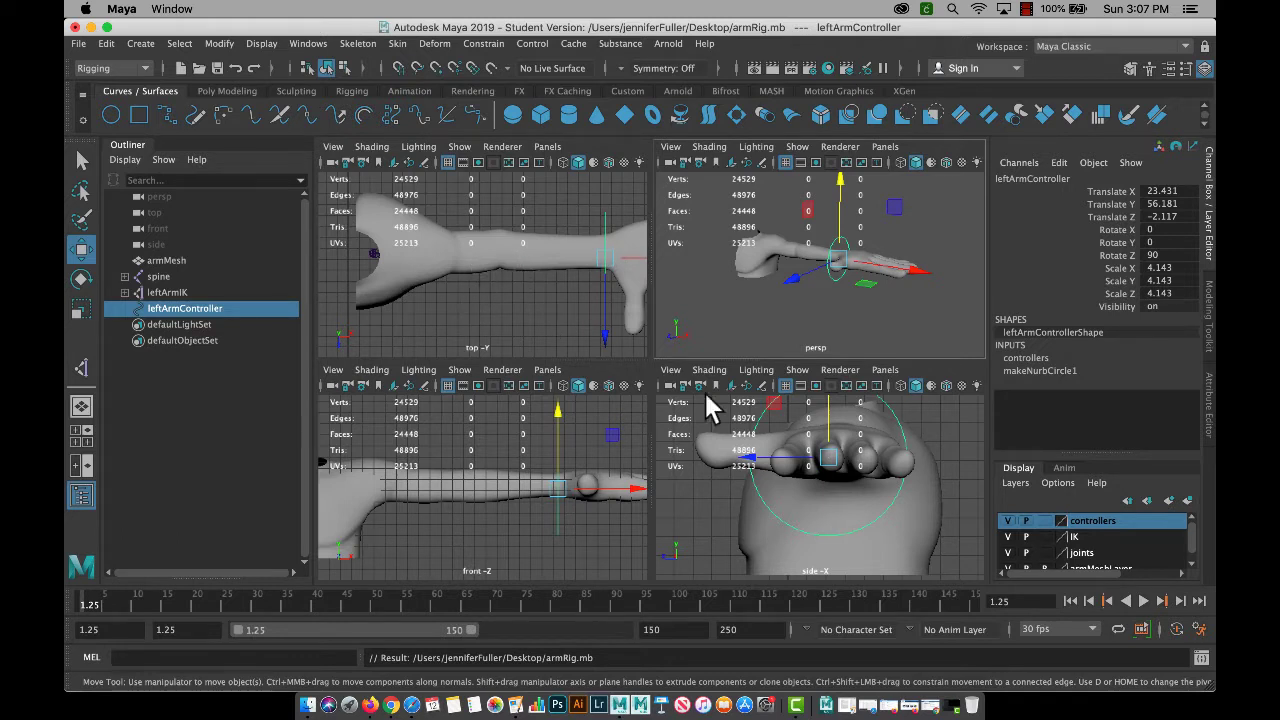
scroll(1043, 558, down, 1)
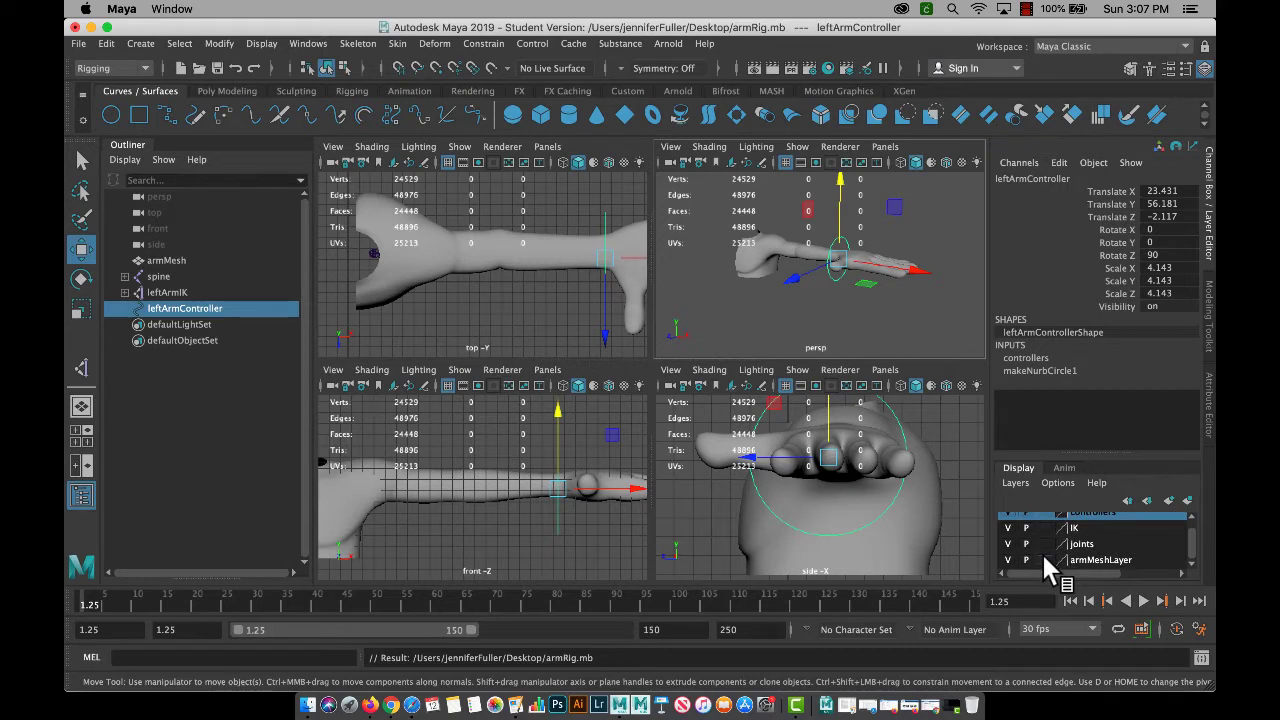
click(1044, 560)
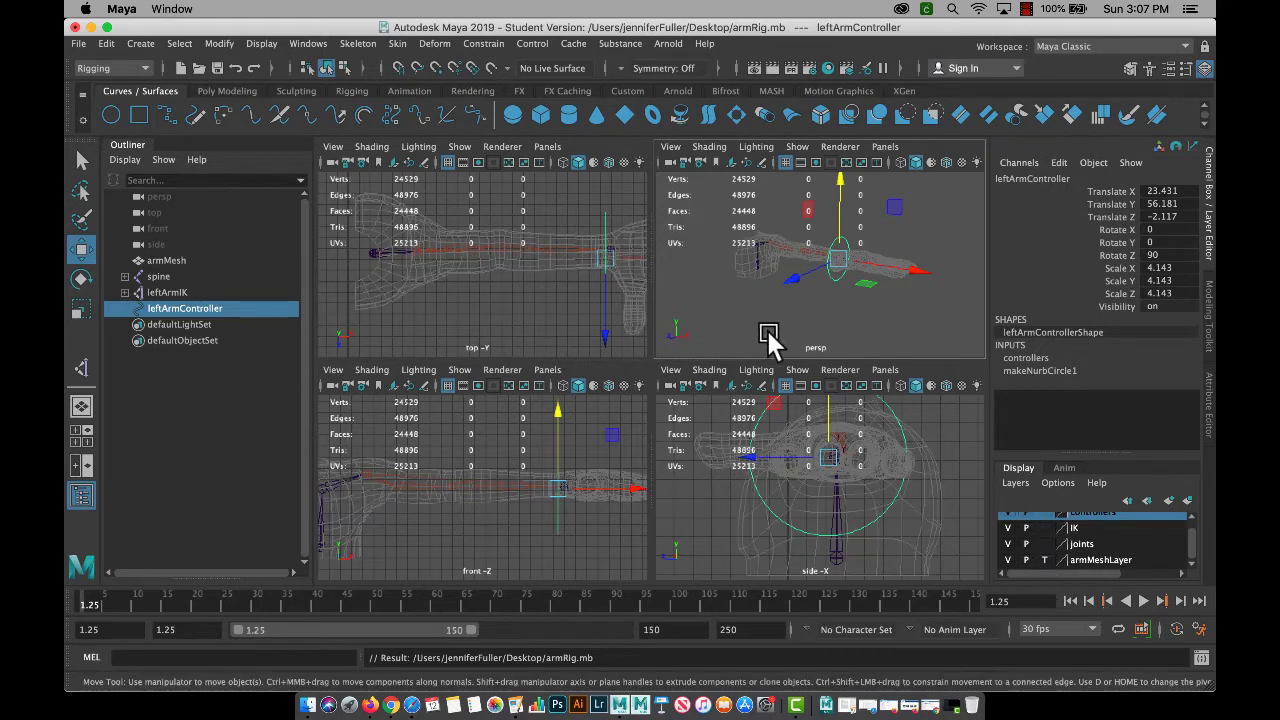
alt+drag(767, 330, 793, 262)
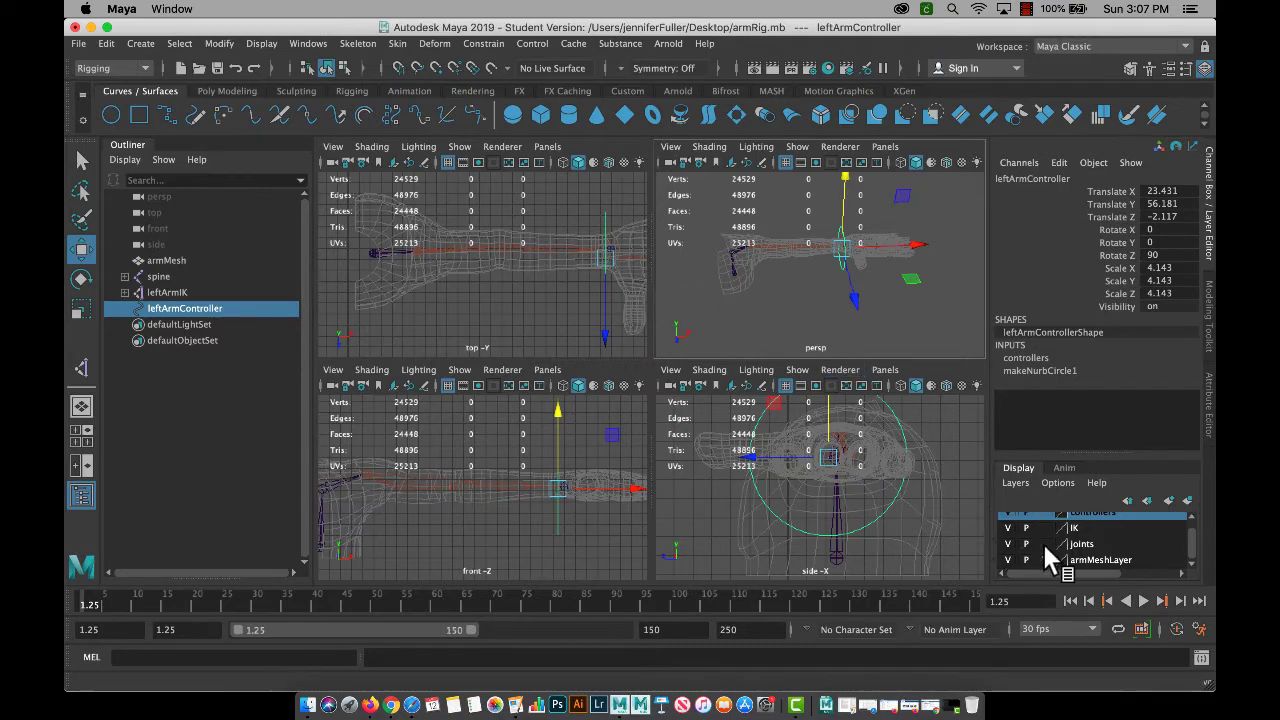
Switch to Chrome and read the Module Two page, including the 2-1 discussion and 2-2 Skinning assignment descriptions.
key(ctrl+Up)
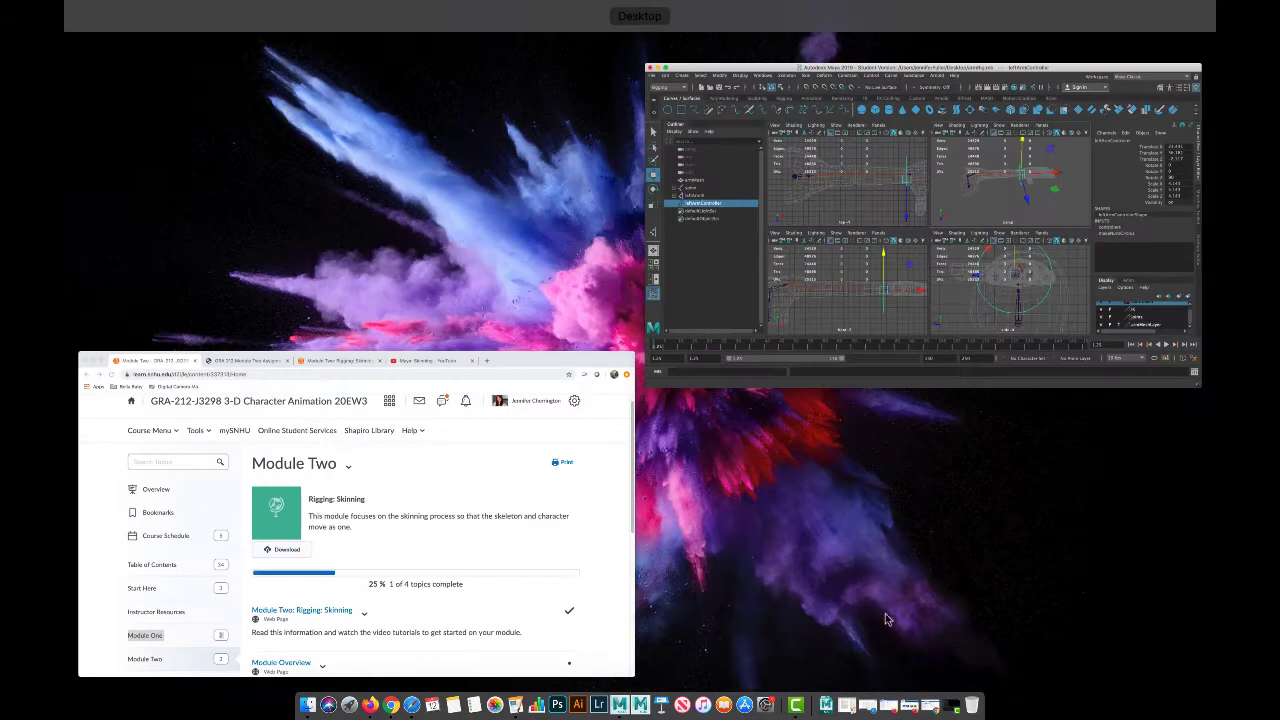
click(609, 583)
scroll(633, 588, down, 5)
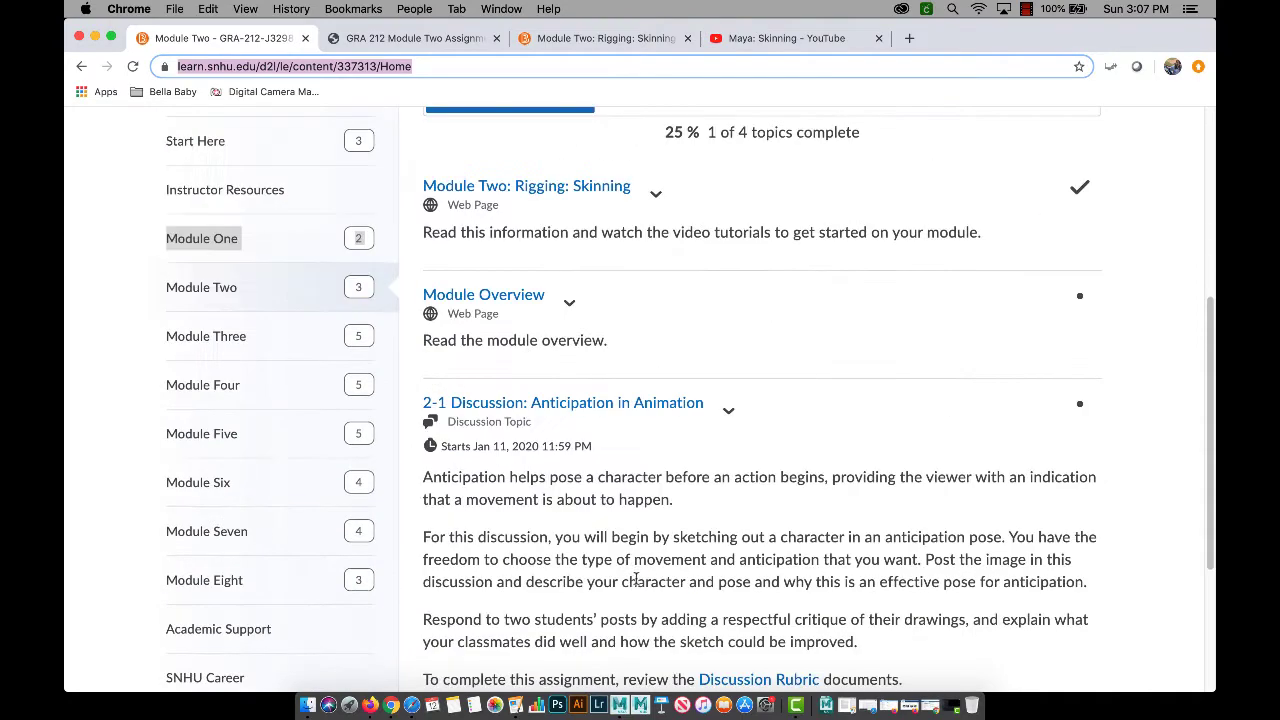
scroll(638, 565, down, 2)
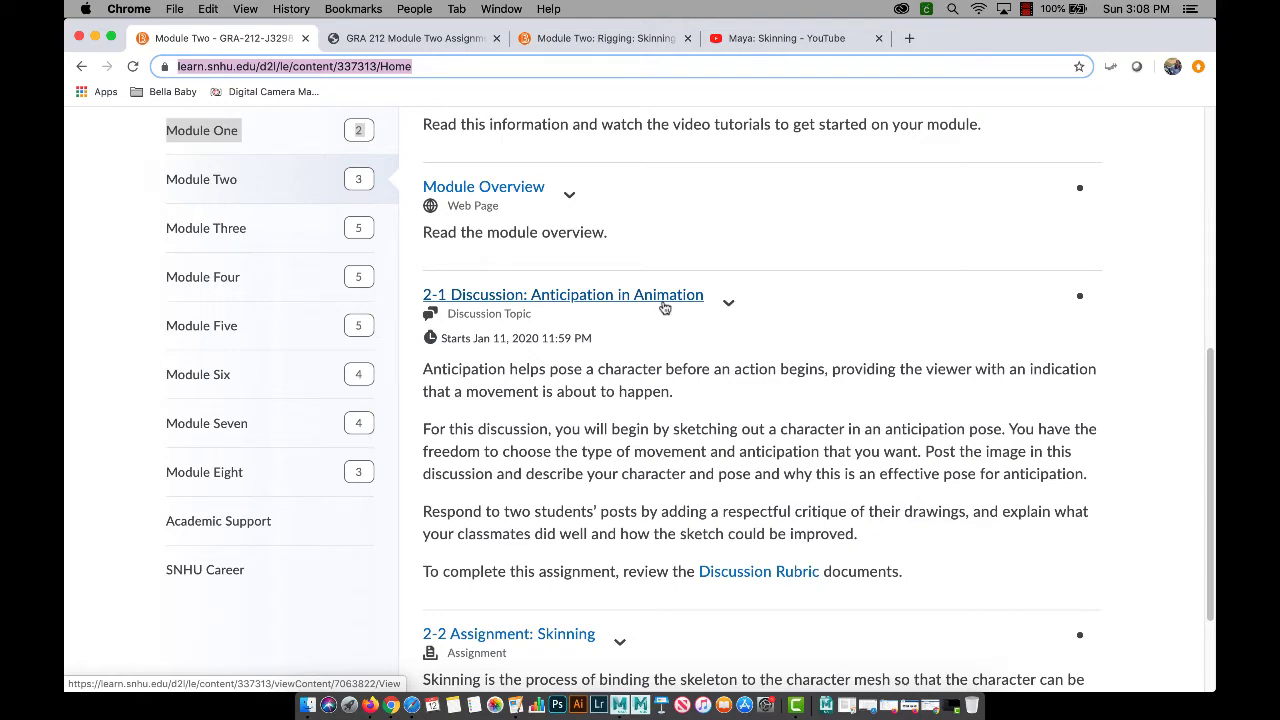
scroll(660, 310, down, 3)
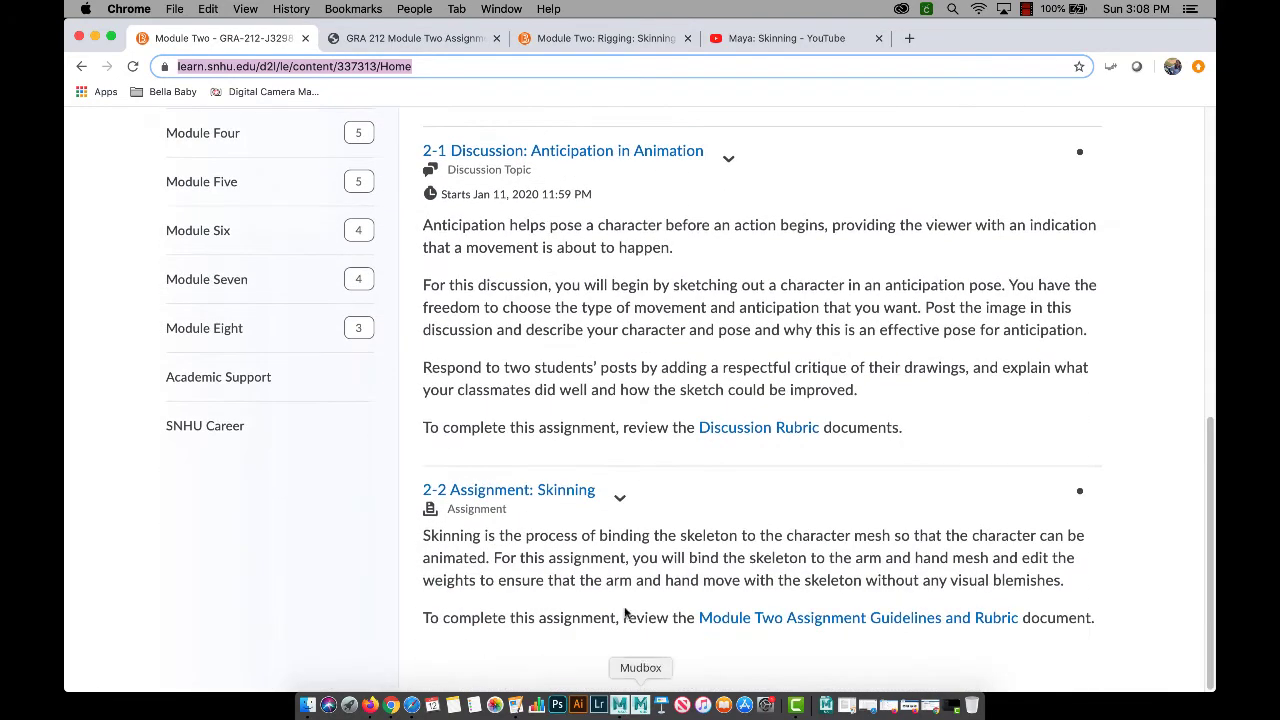
Review the Module Two assignment guidelines and rubric, the Maya: Skinning video page, and the module's learning objectives and resources.
click(417, 40)
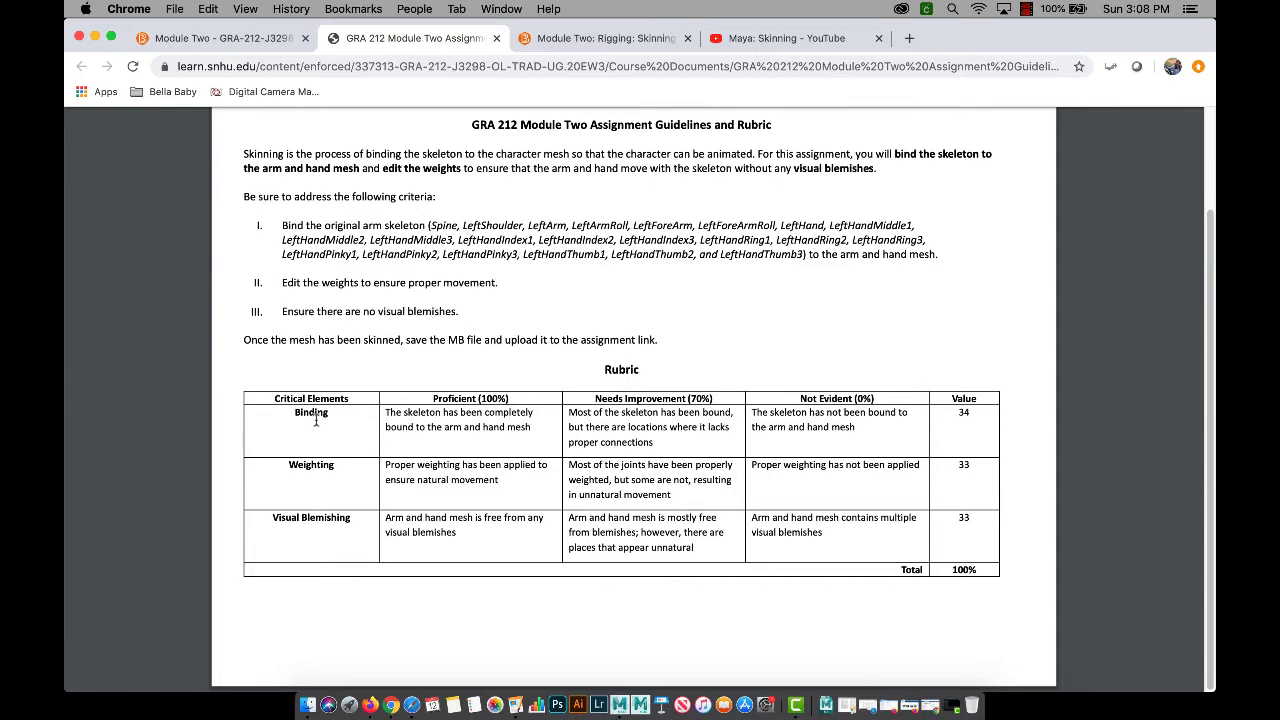
click(768, 38)
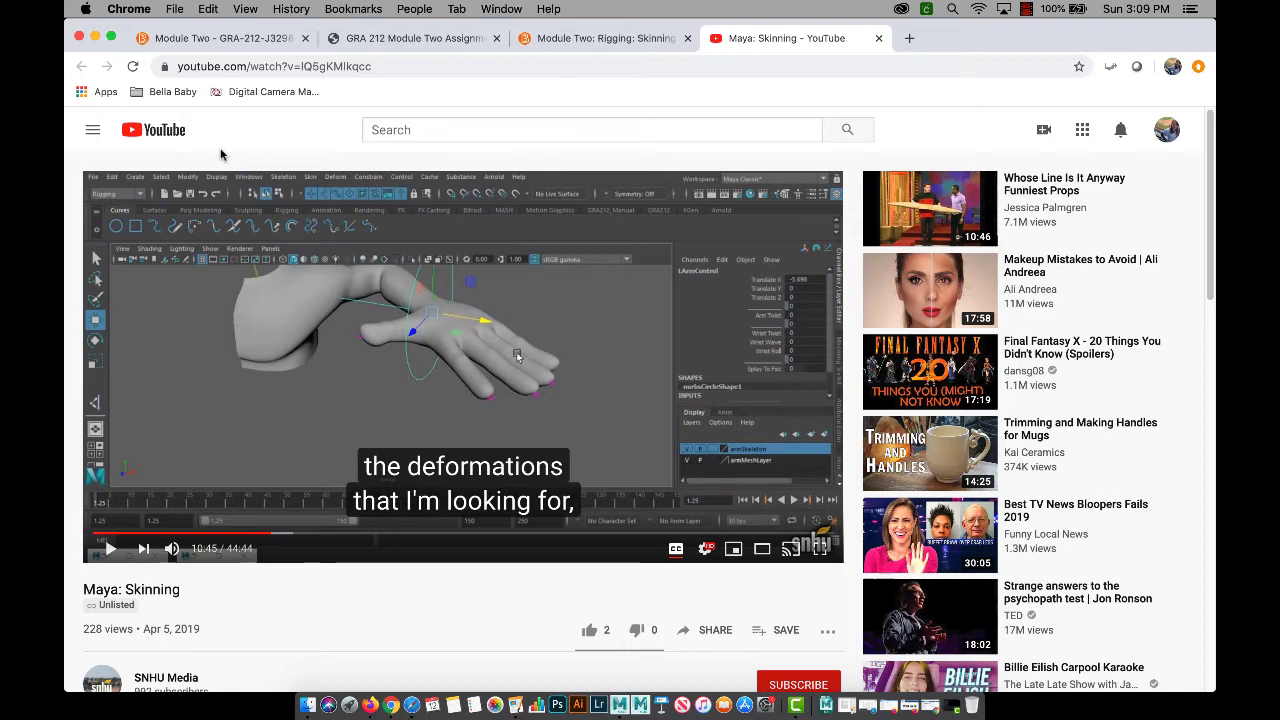
click(593, 38)
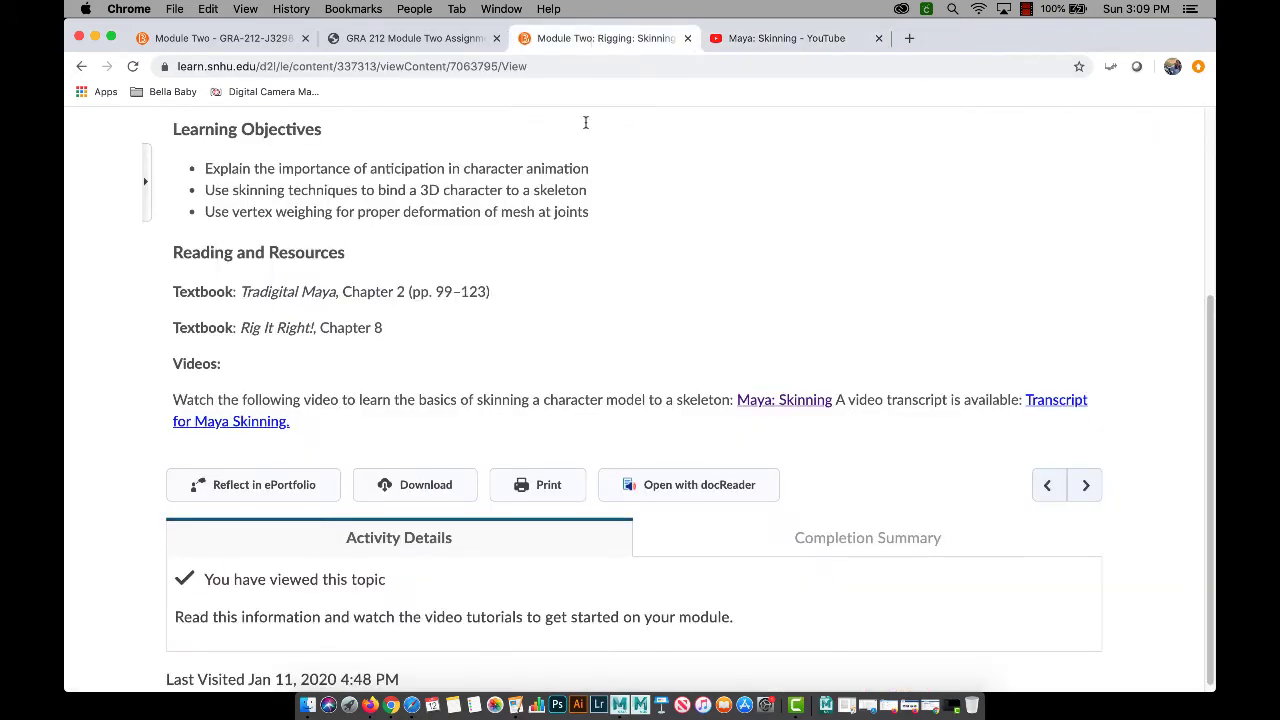
scroll(564, 250, up, 5)
scroll(566, 252, down, 3)
Switch back to Maya and set armMeshLayer to reference display.
key(ctrl+Up)
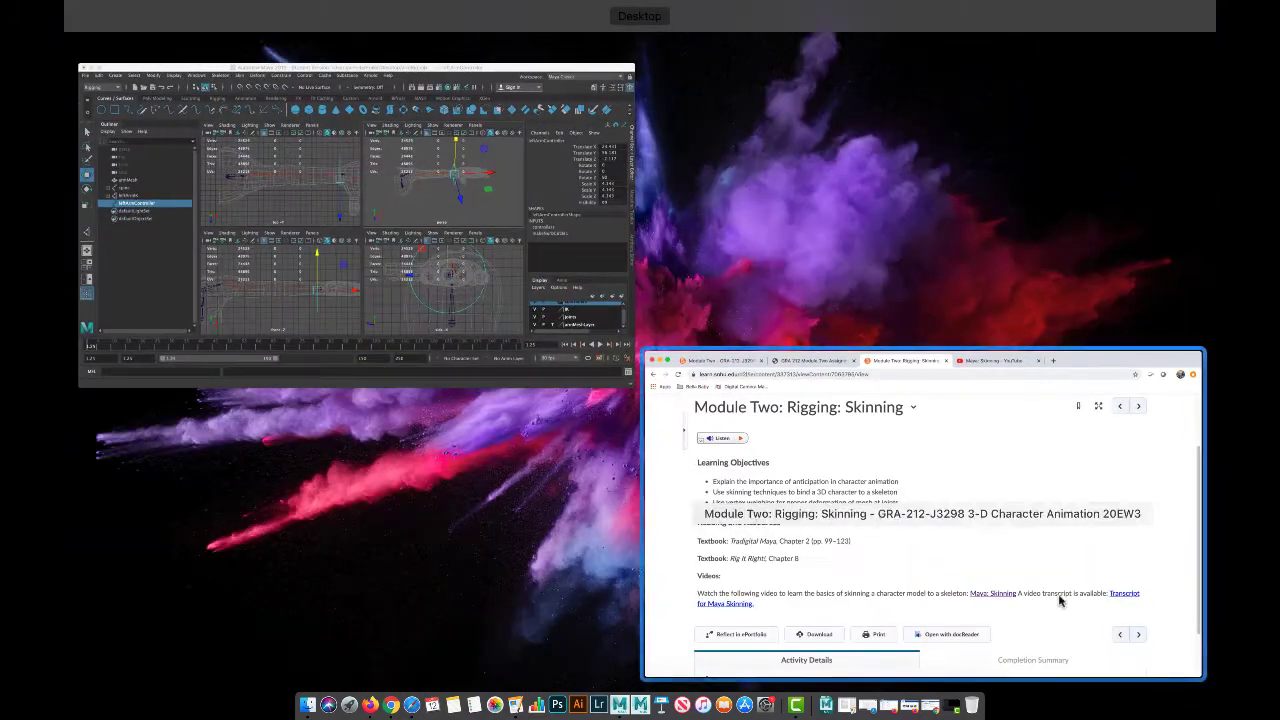
click(203, 207)
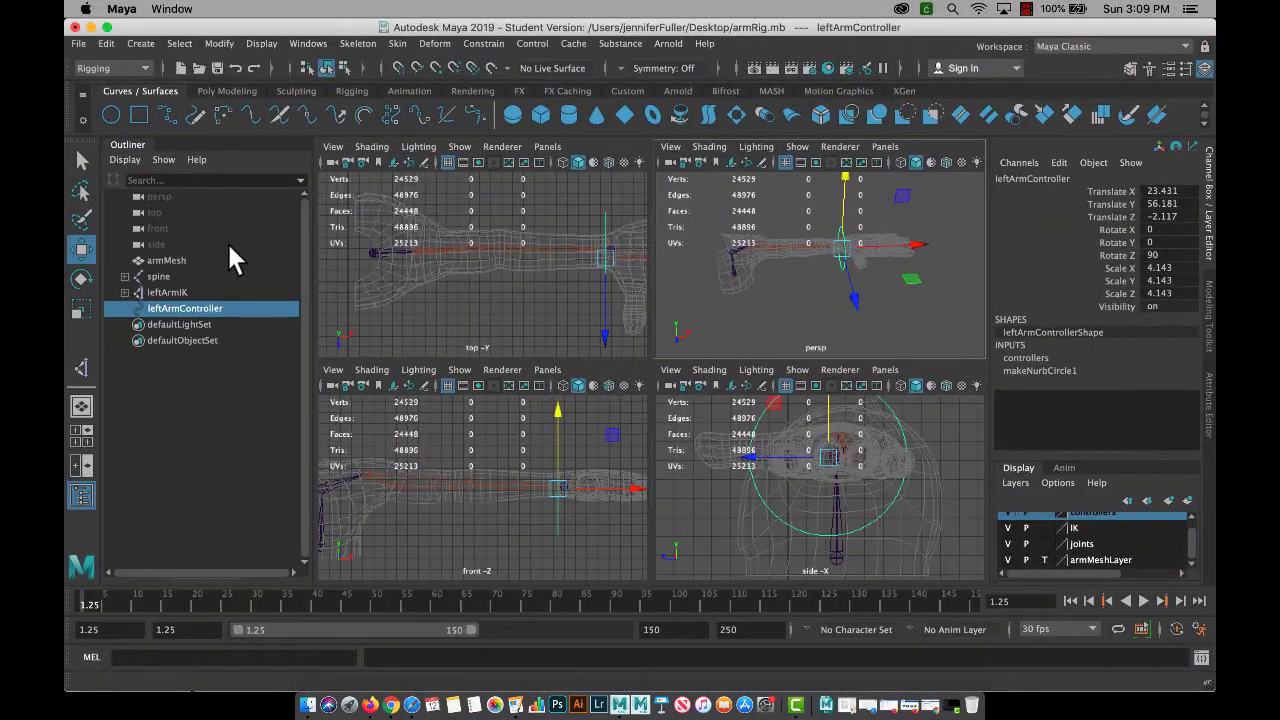
click(1044, 560)
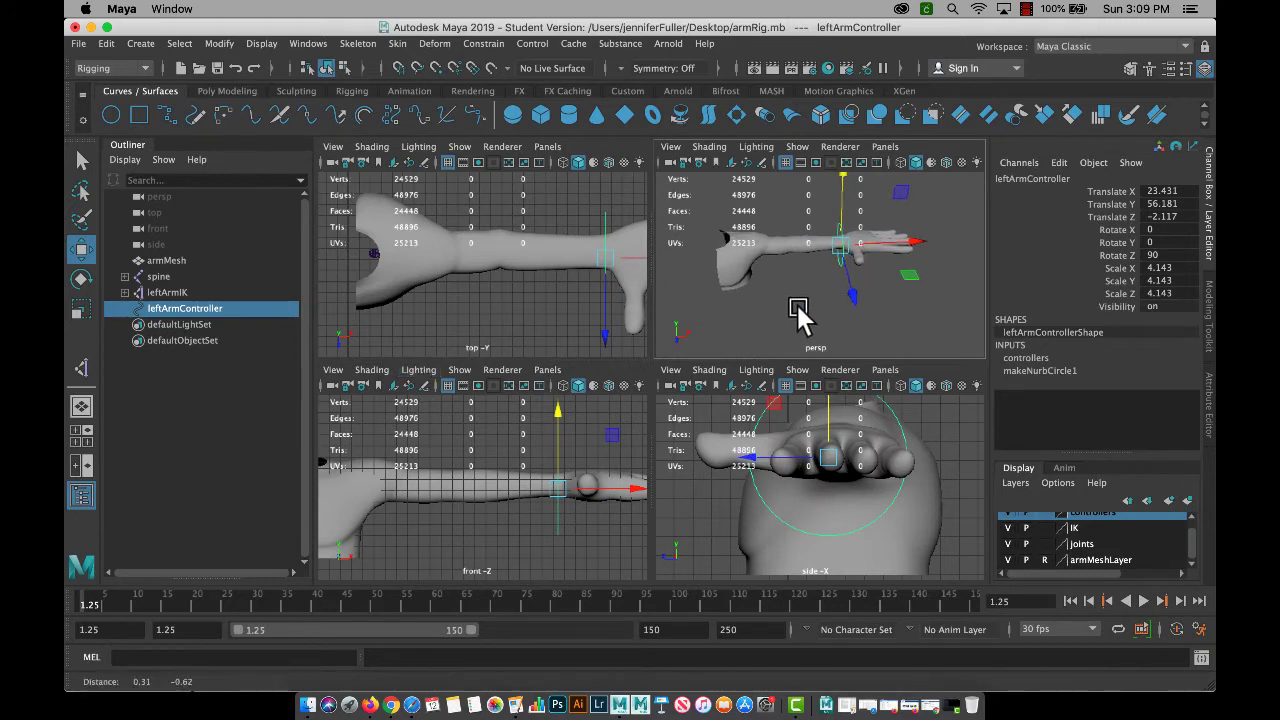
Select the spine root joint together with armMesh and open the Bind Skin options.
click(160, 276)
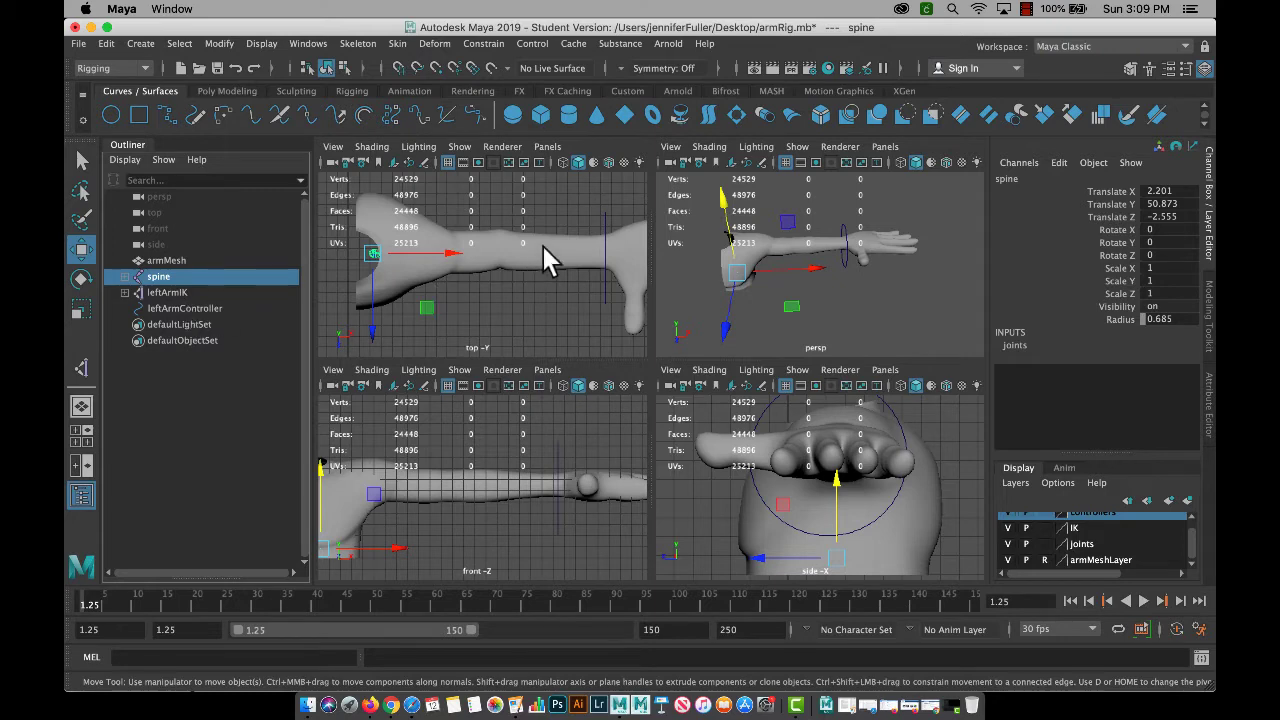
middle_drag(215, 311, 224, 257)
shift+click(169, 258)
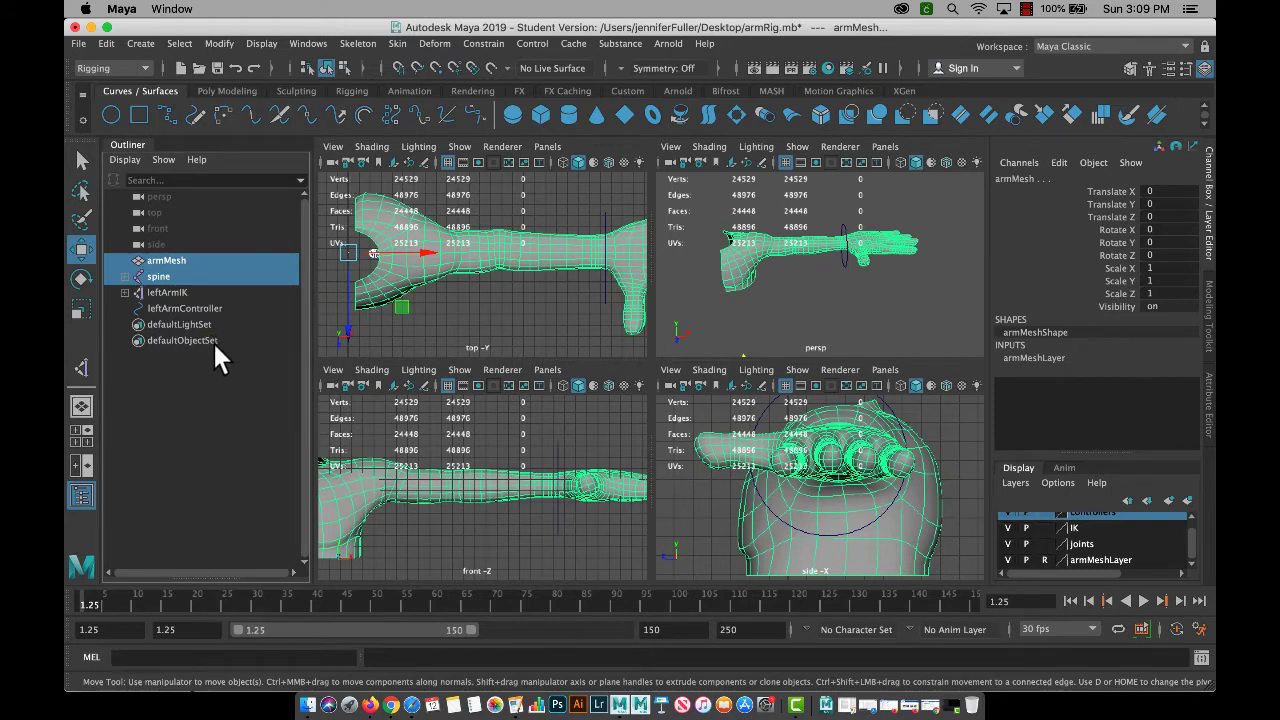
click(397, 44)
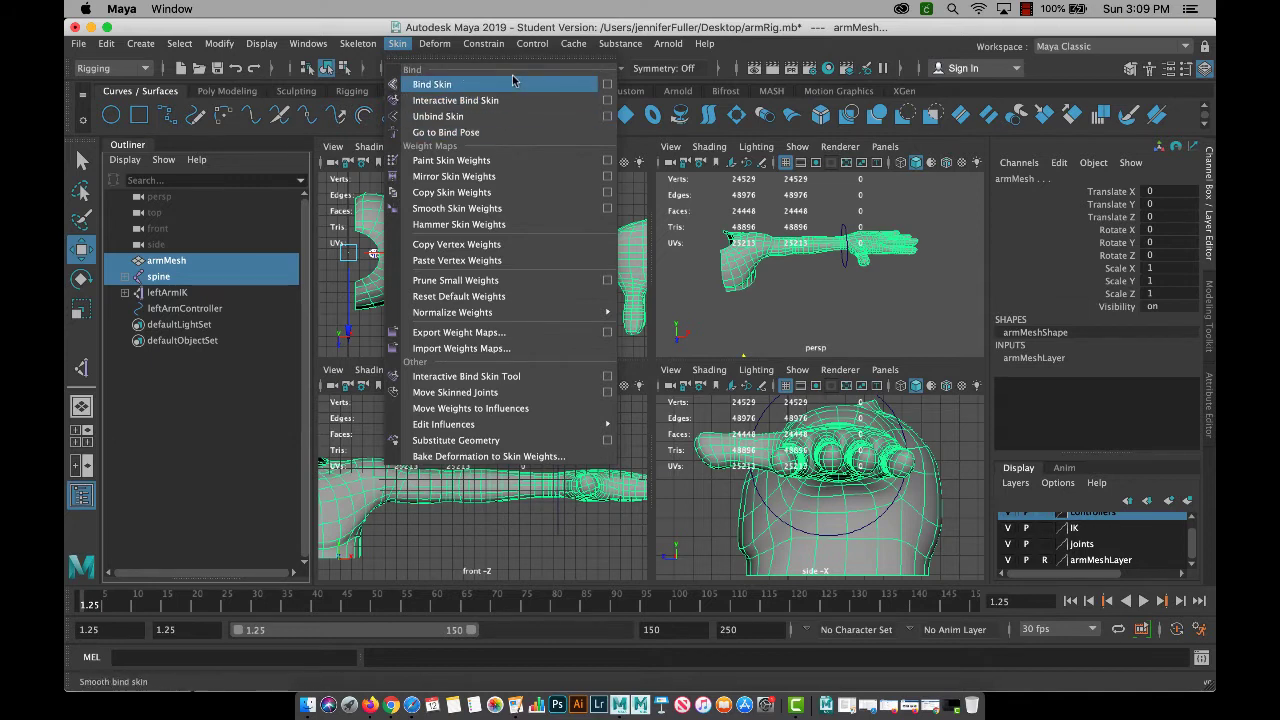
click(607, 86)
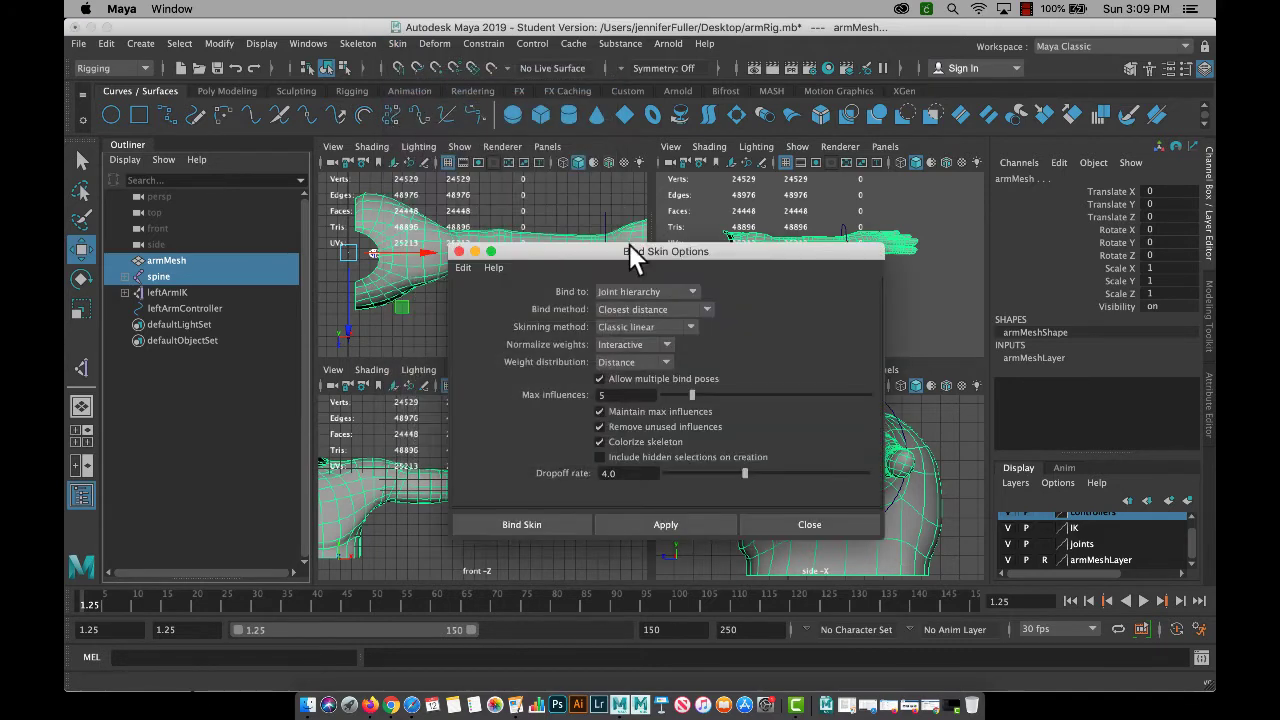
drag(630, 250, 854, 194)
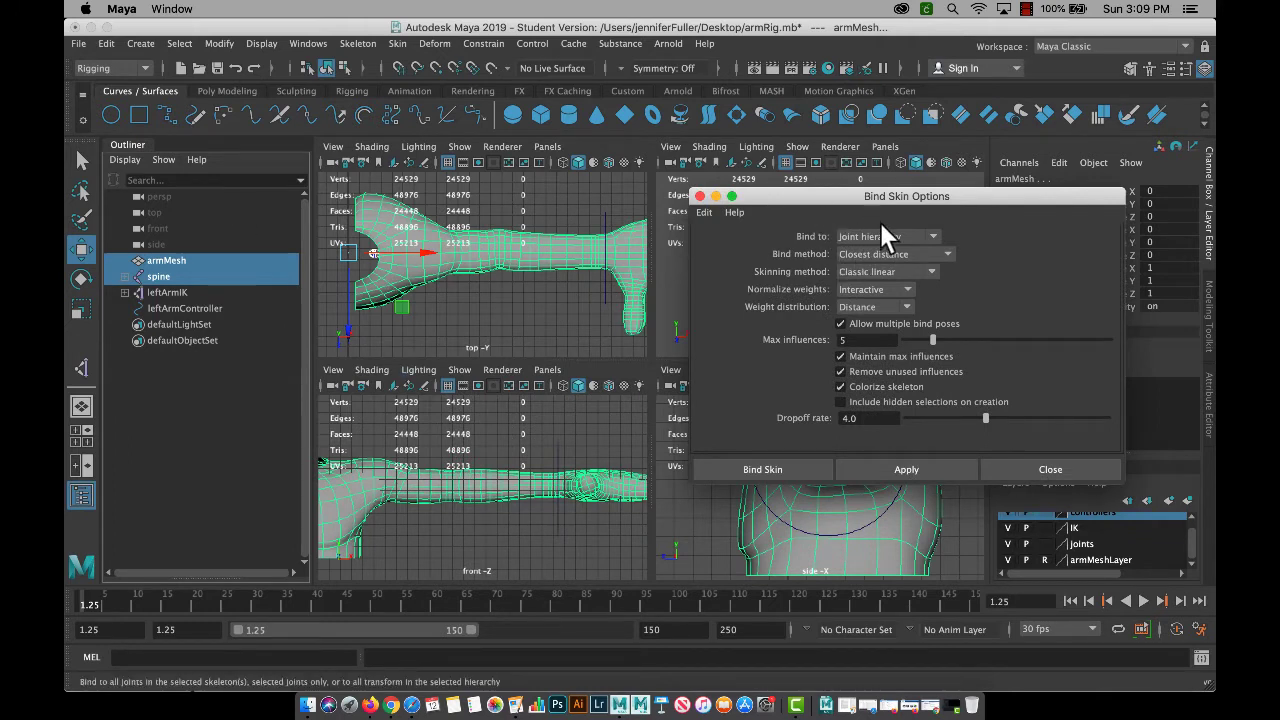
Keep binding to the joint hierarchy with Interactive normalization and Distance weighting, and set the skinning method to Dual quaternion.
click(929, 232)
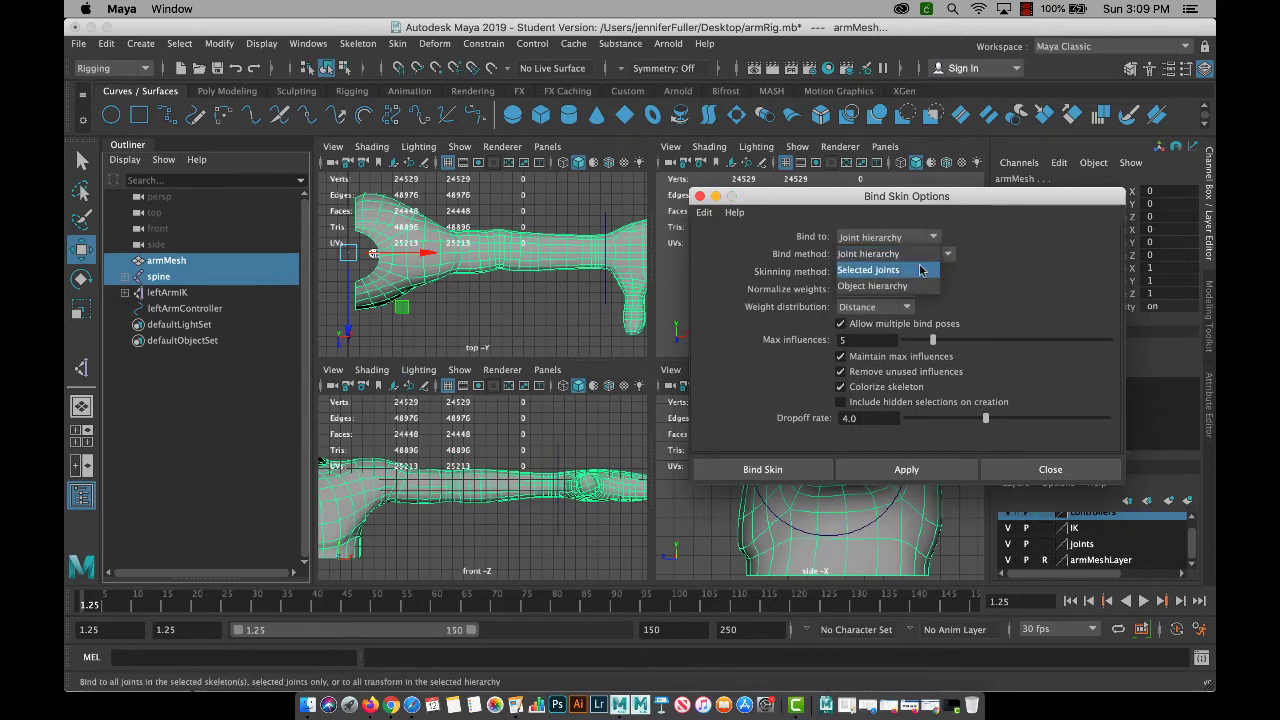
click(921, 252)
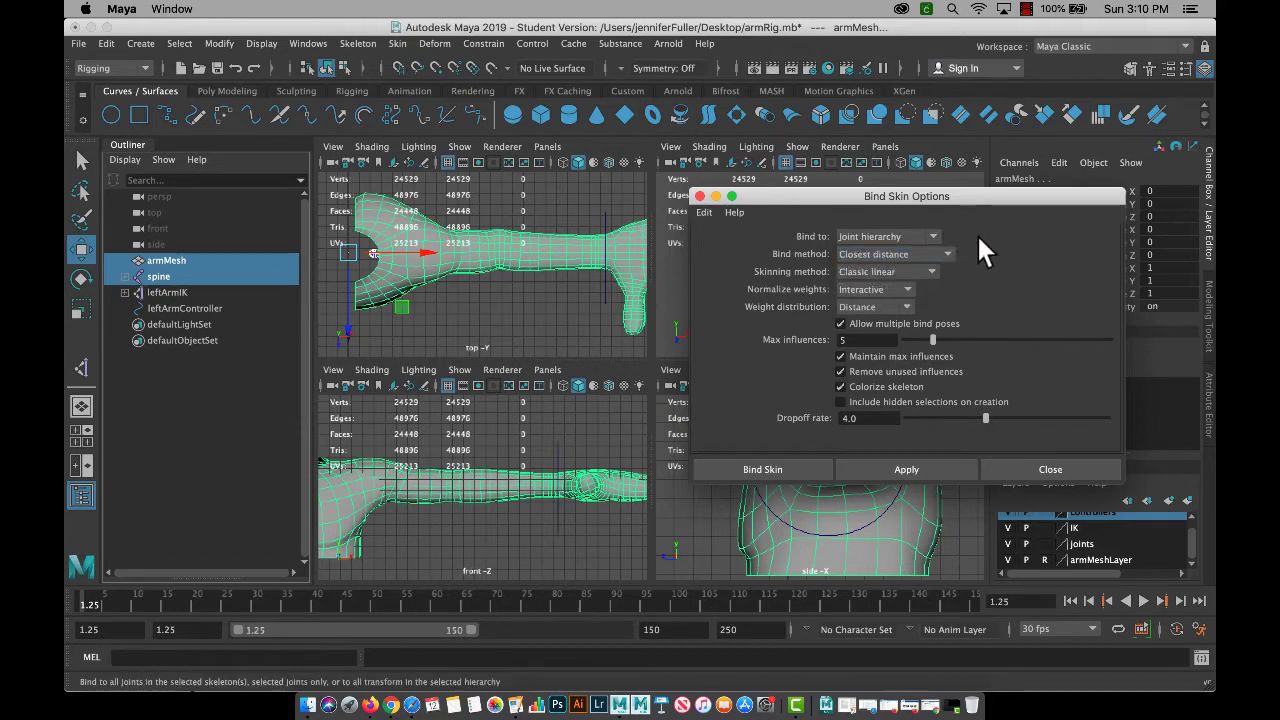
click(933, 271)
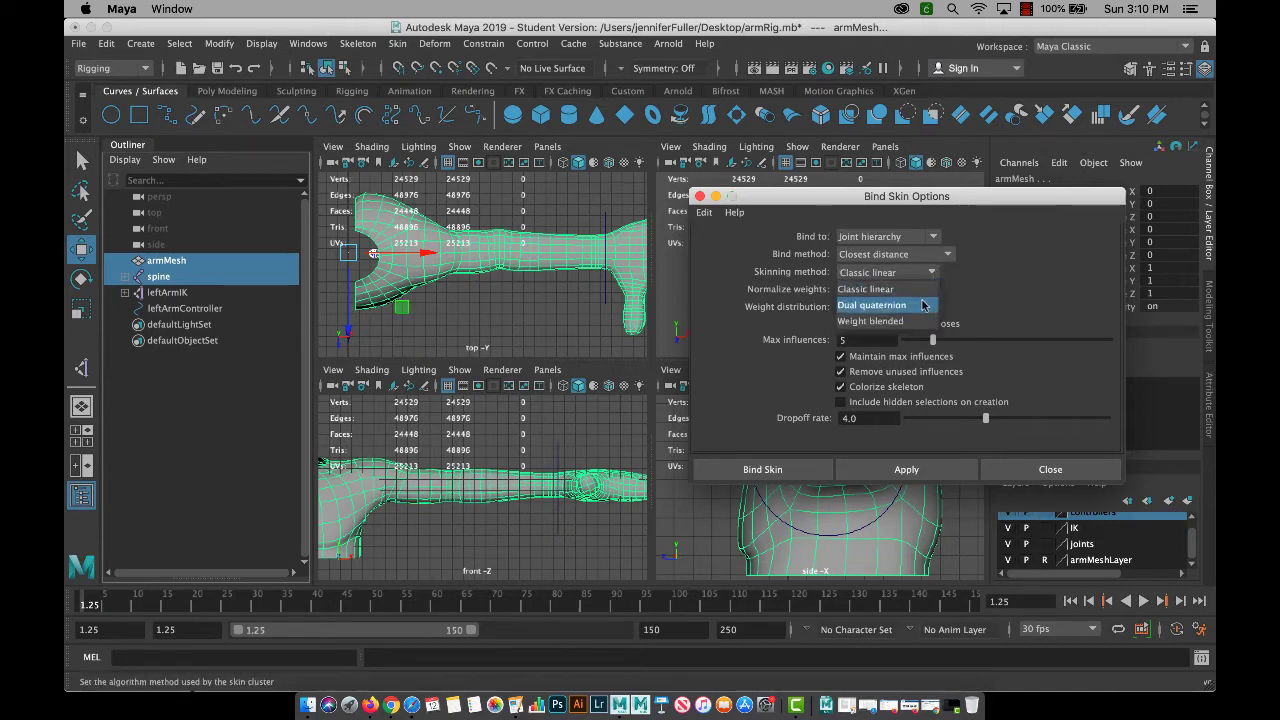
click(921, 300)
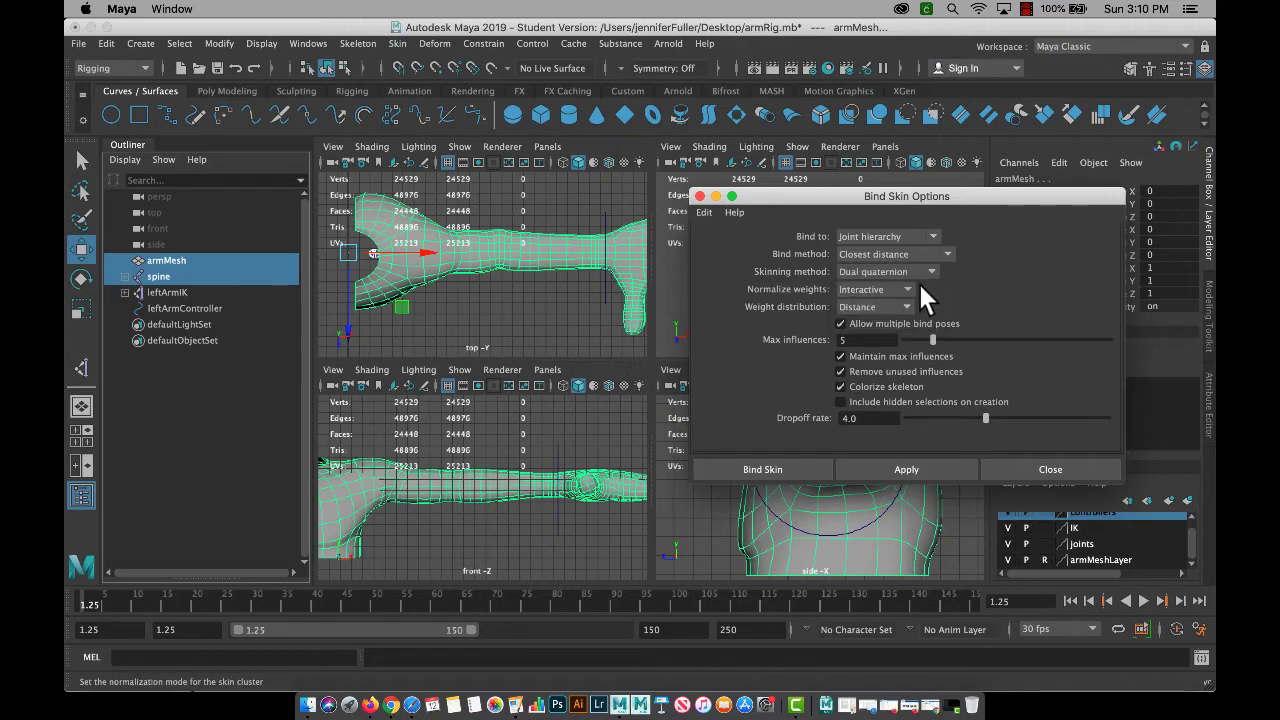
click(909, 283)
click(909, 283)
click(903, 306)
click(903, 306)
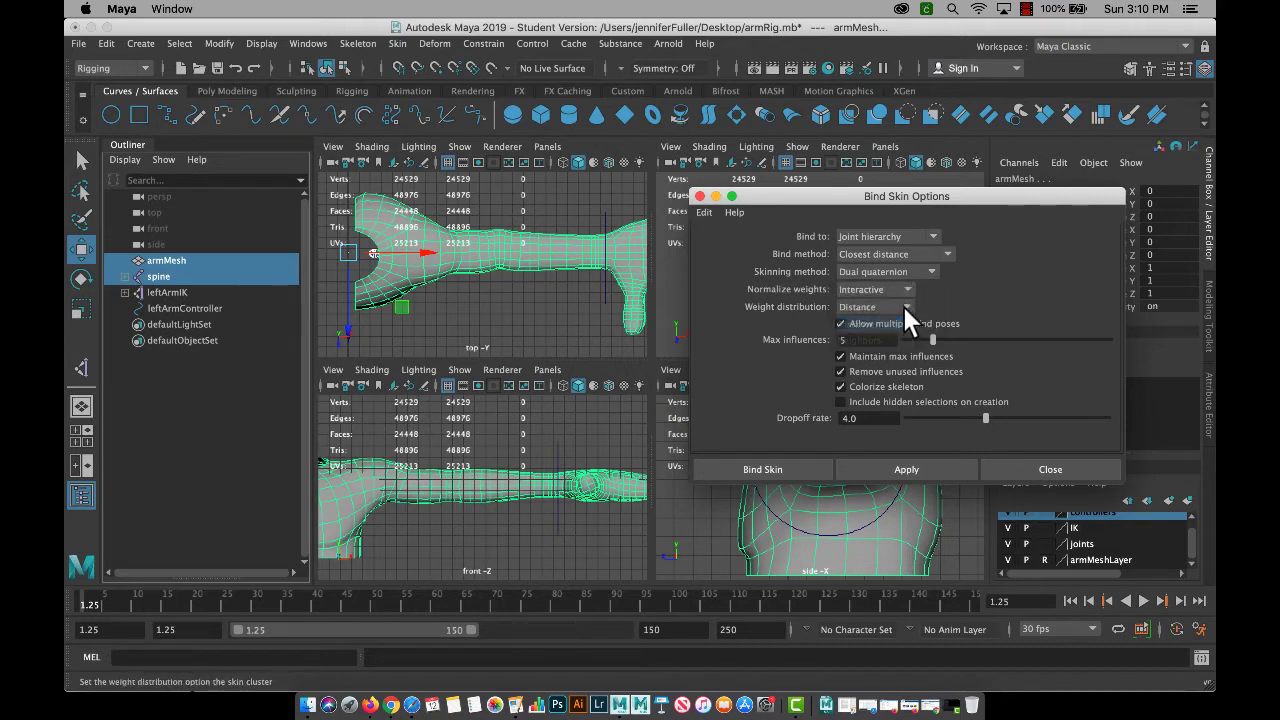
click(893, 272)
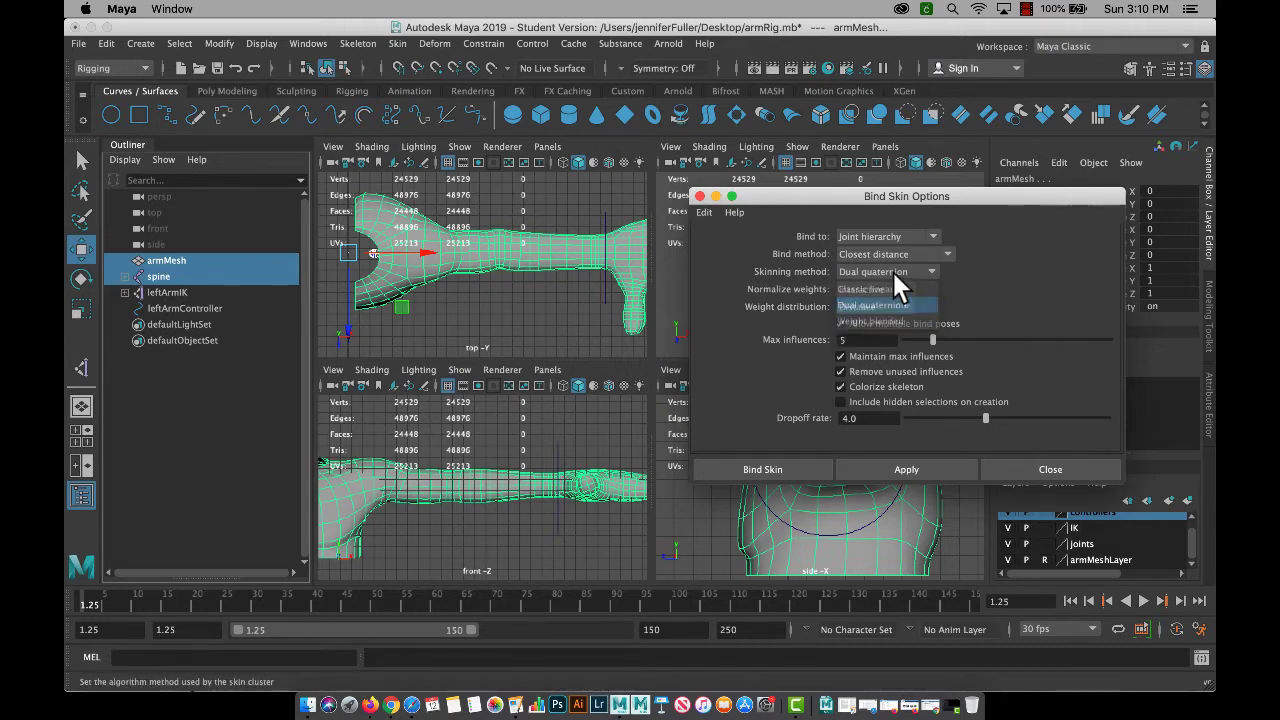
click(893, 272)
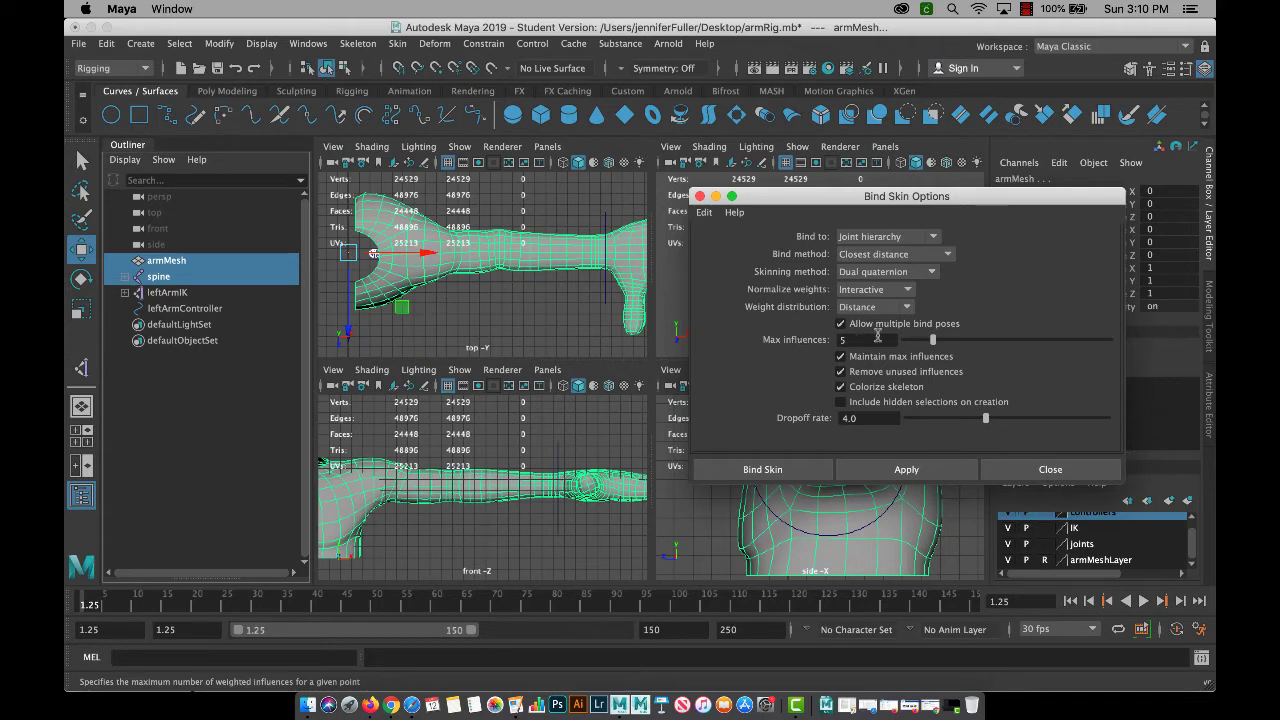
Set max influences to 4 and bind the arm mesh to the skeleton.
click(838, 340)
text(4)
key(Return)
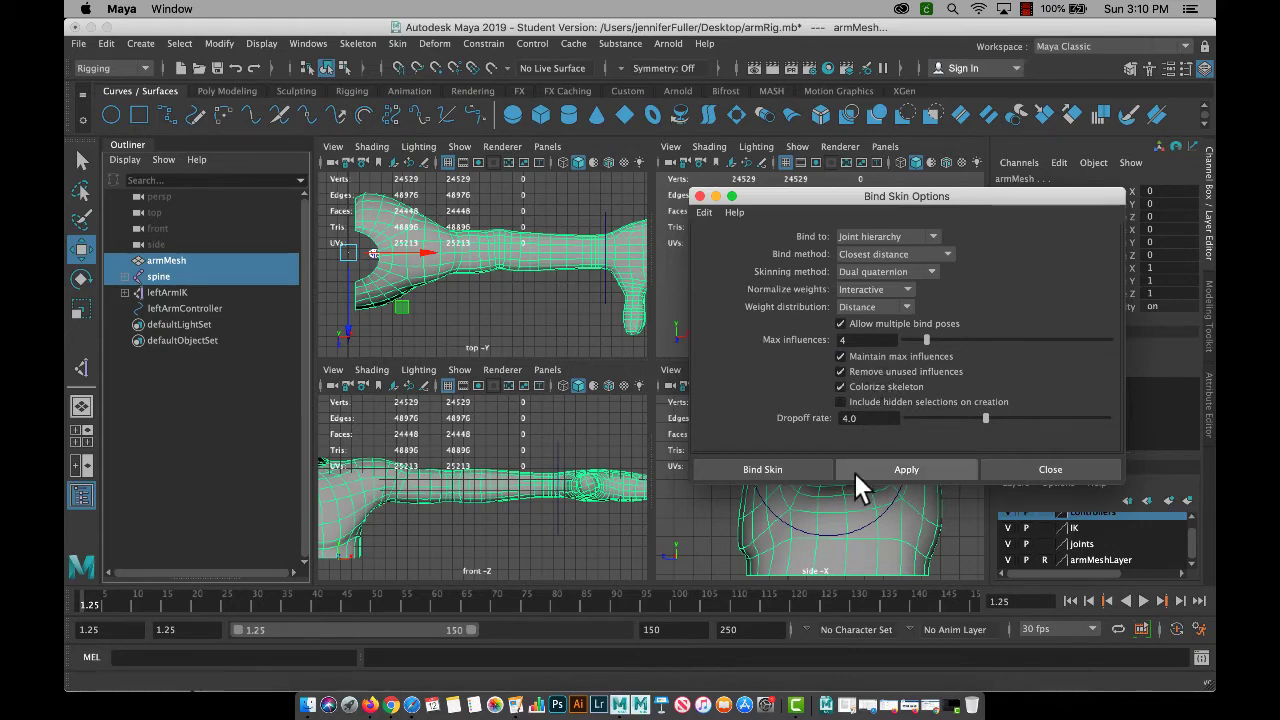
click(809, 468)
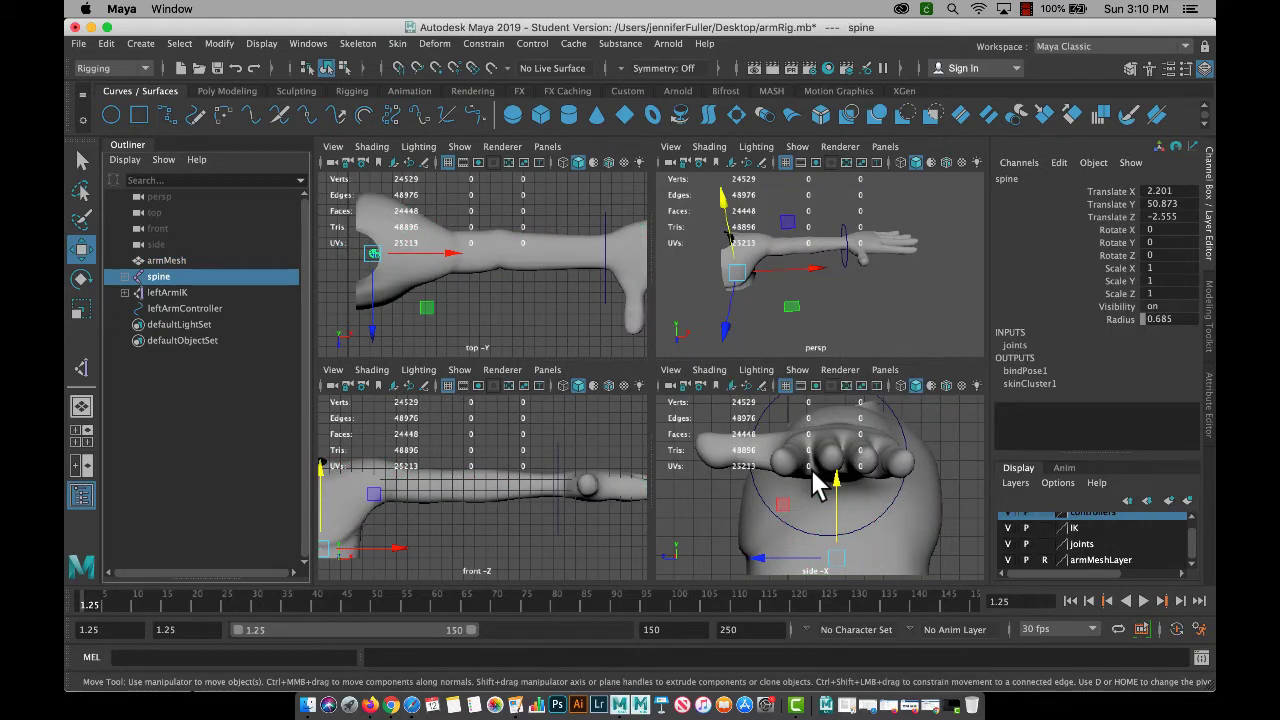
Test the bind by moving leftArmController freely in the perspective view, and undo the move.
click(850, 252)
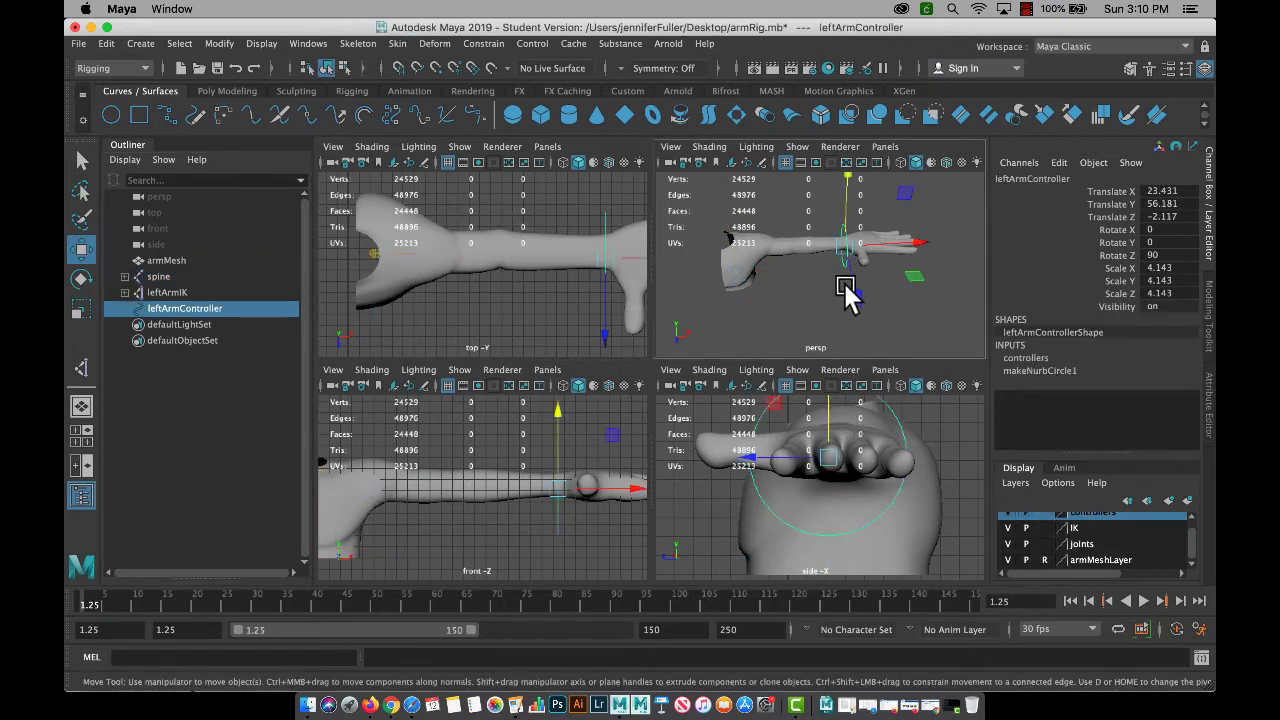
drag(853, 250, 801, 227)
key(z)
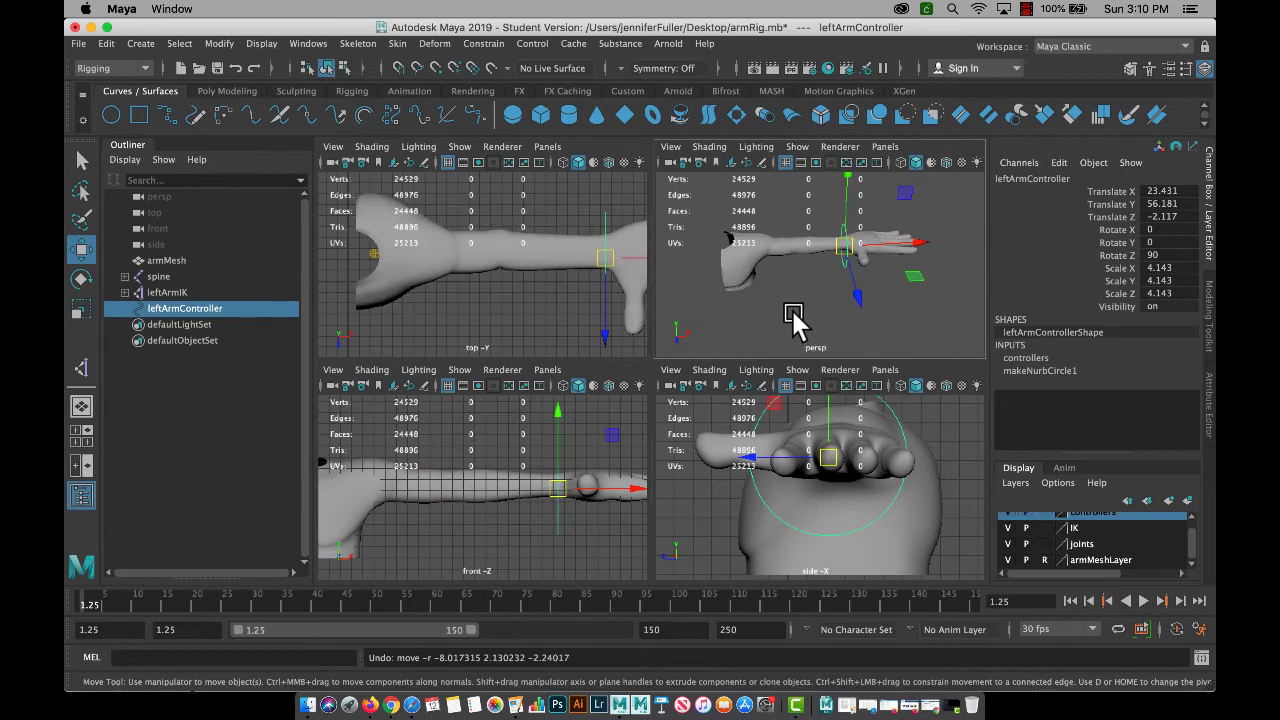
Lower leftArmController to about 46 in Translate Y to check the shoulder deformation, and undo the move.
alt+drag(792, 310, 838, 249)
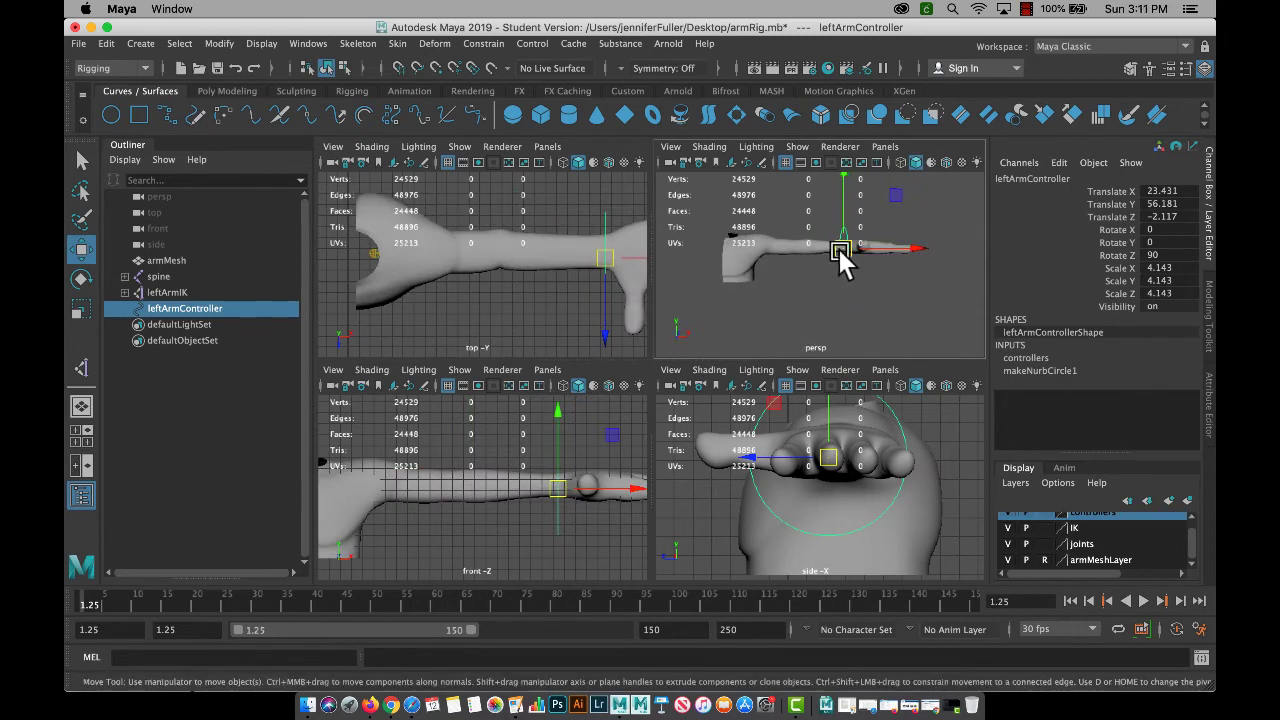
drag(848, 200, 809, 264)
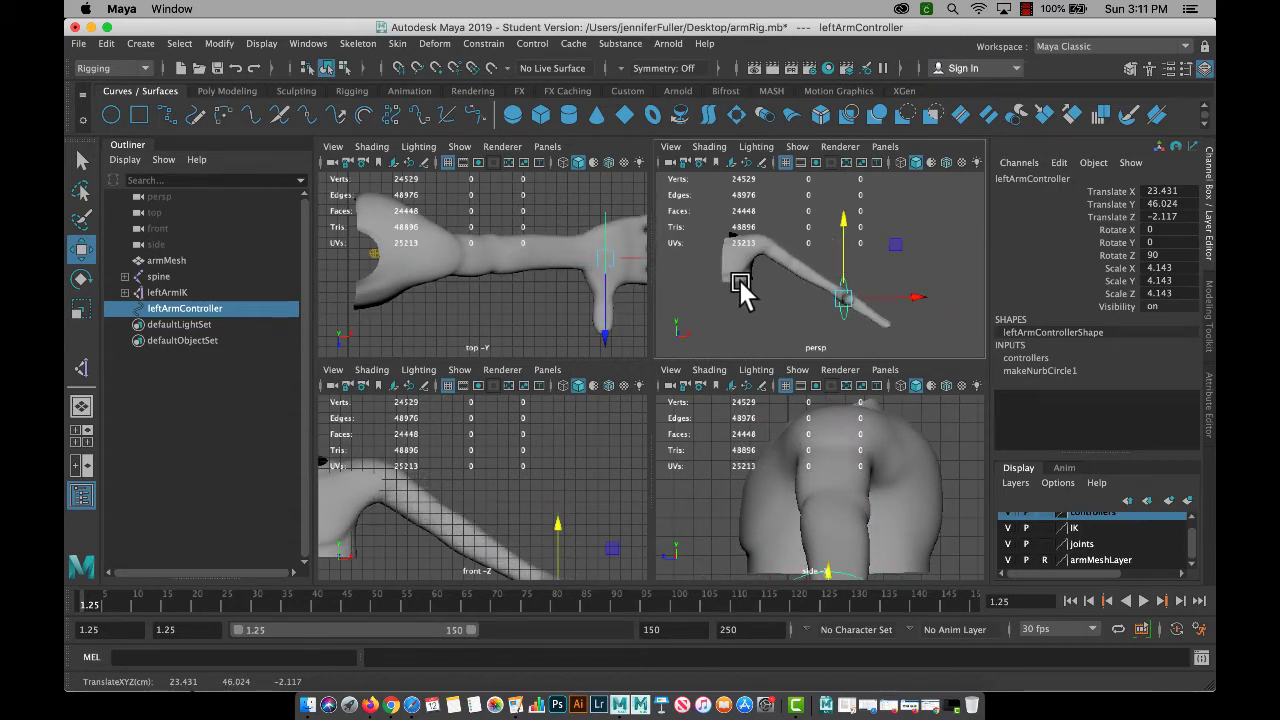
key(ctrl+z)
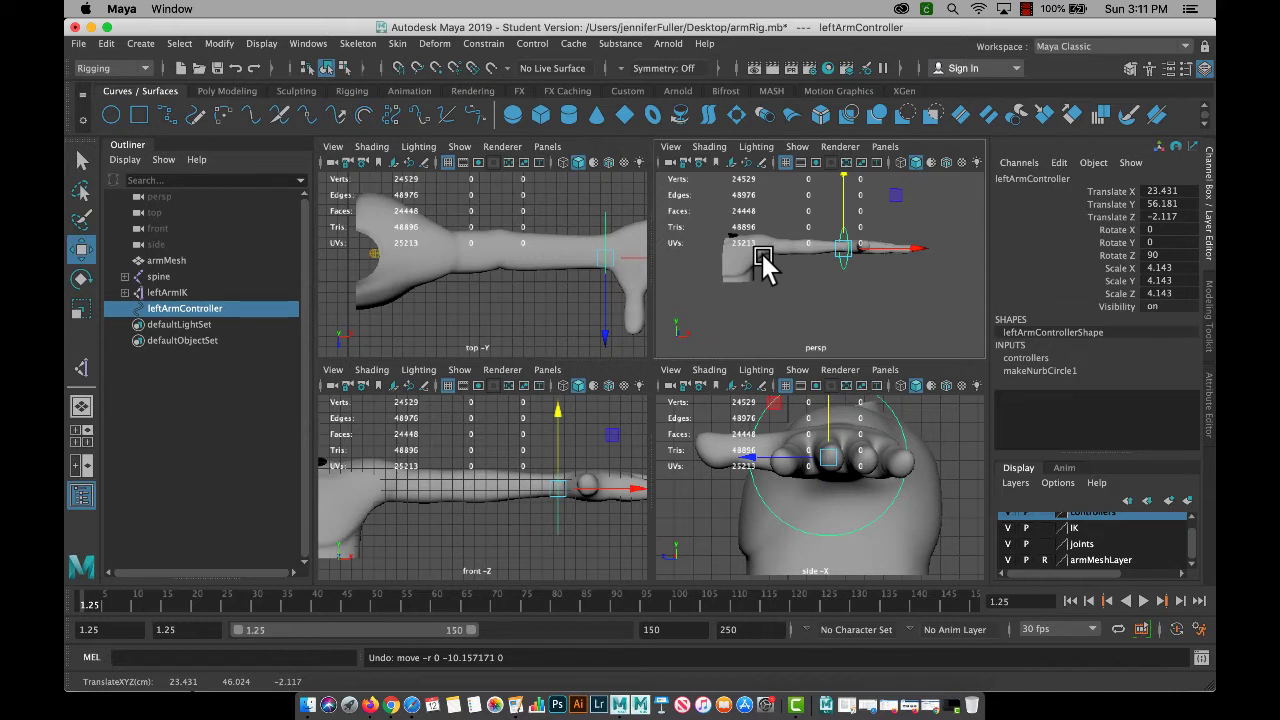
Expand the spine joint hierarchy down to the leftHand joint.
drag(130, 306, 172, 360)
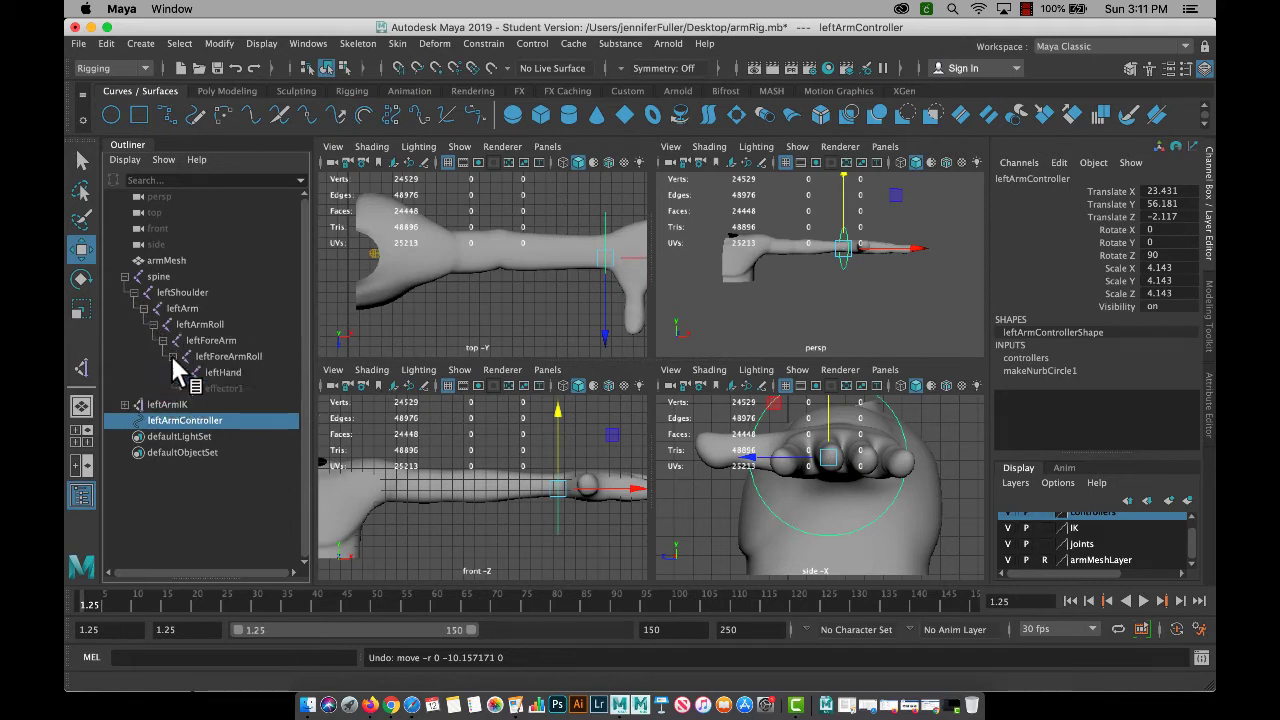
middle_drag(172, 360, 427, 218)
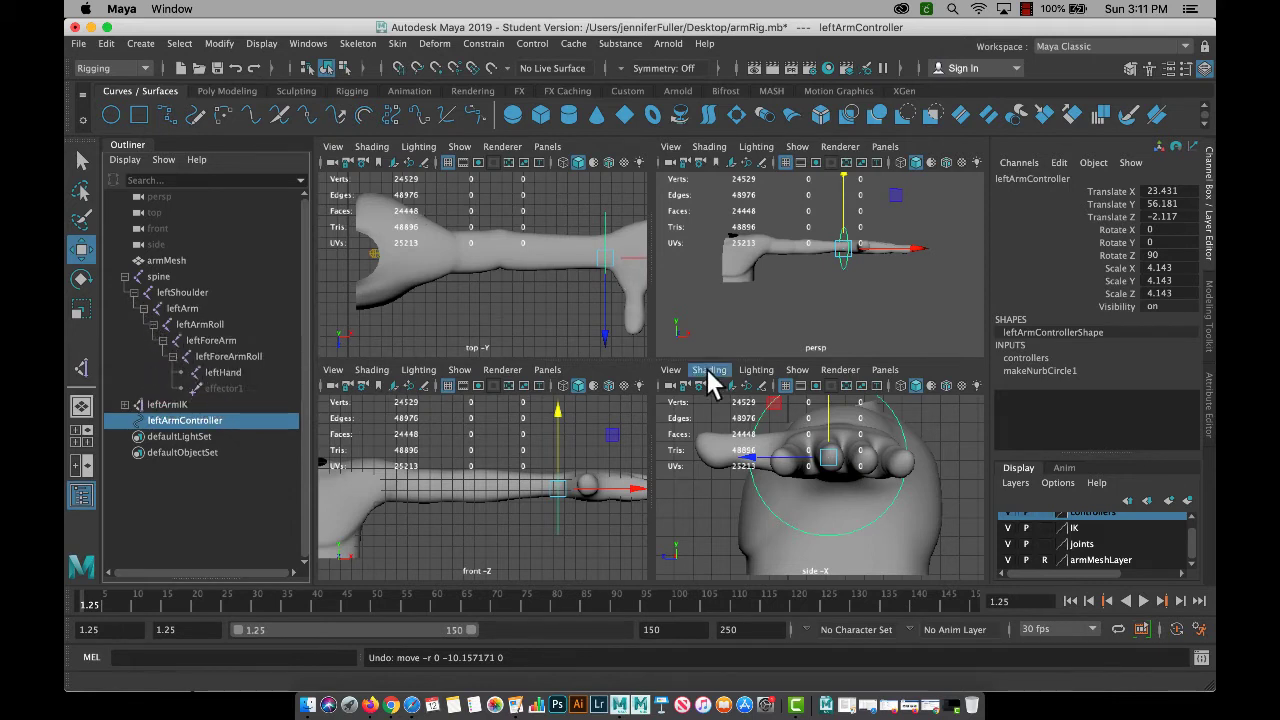
Select armMesh and switch it to vertex component mode.
right_click(748, 270)
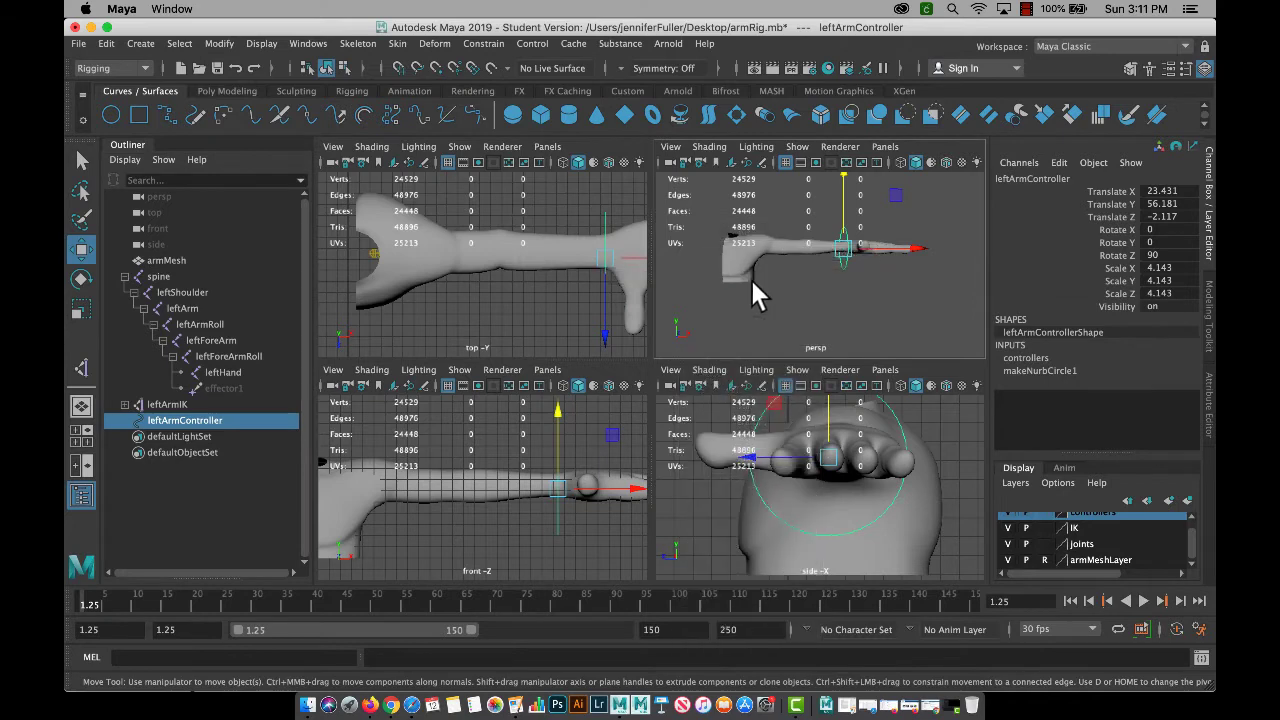
click(751, 280)
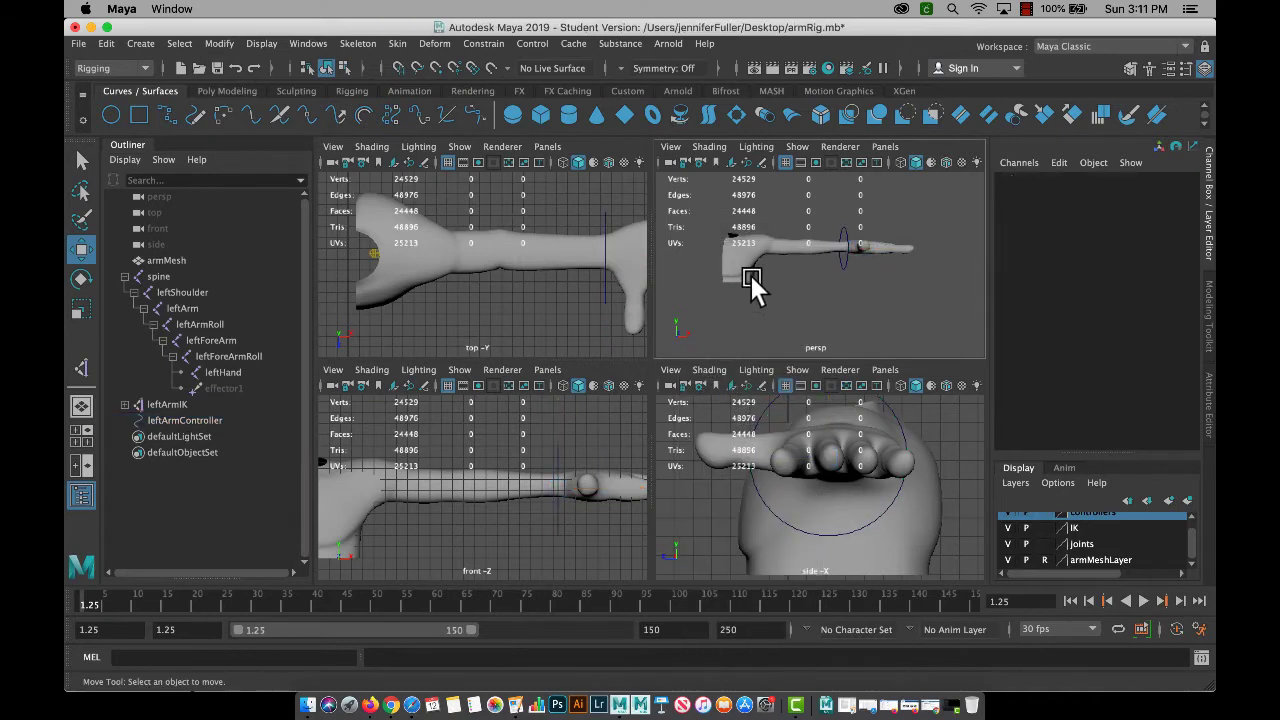
click(160, 262)
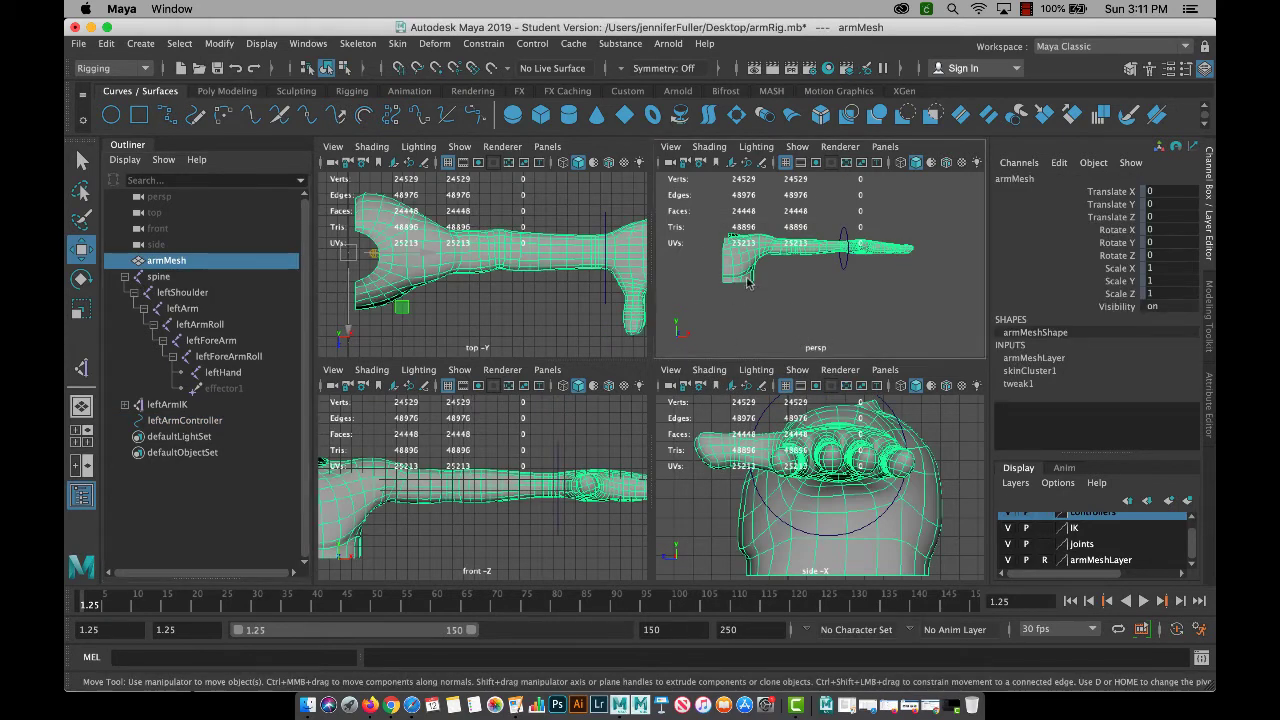
right_drag(746, 276, 752, 316)
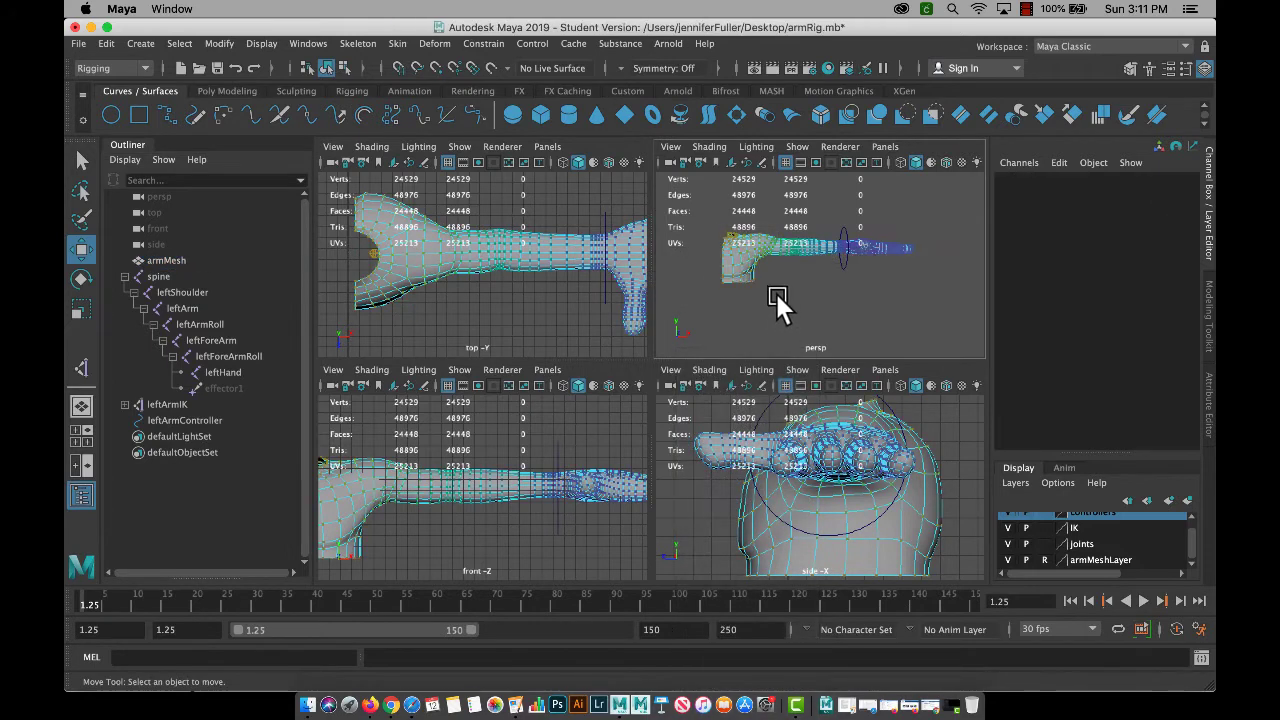
drag(752, 298, 708, 275)
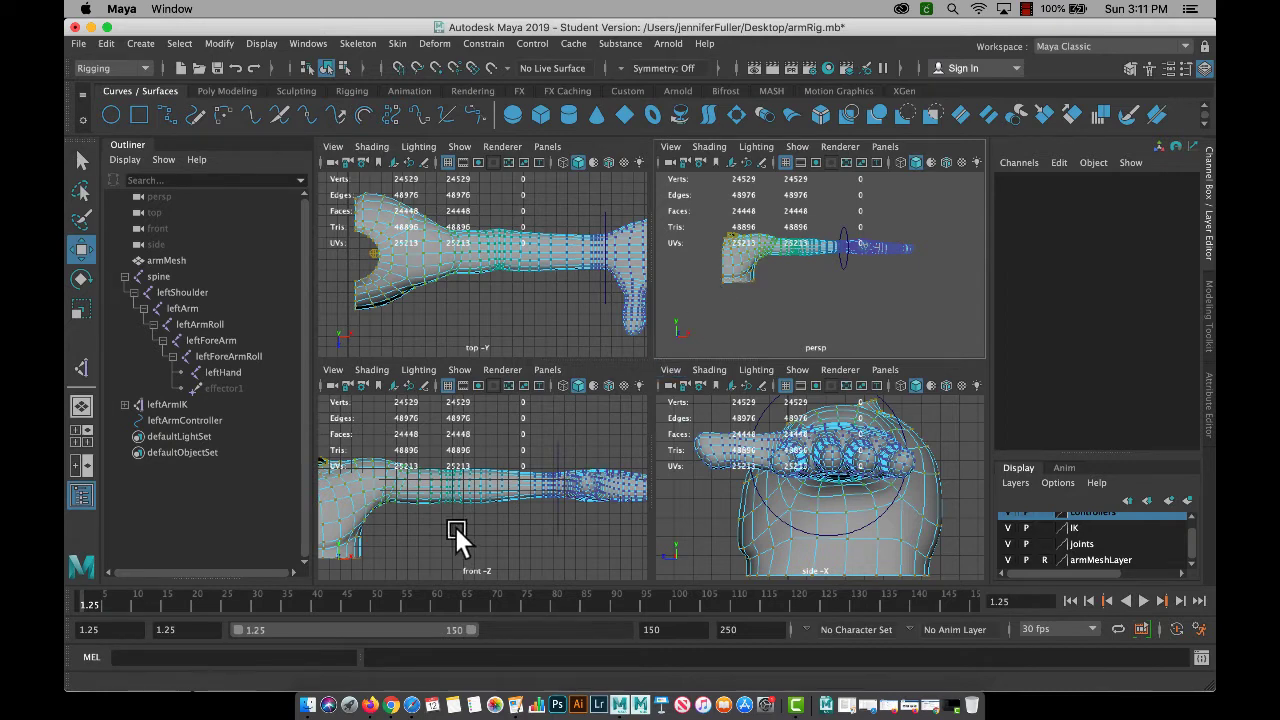
Select the row of vertices along the bottom edge of armMesh's torso in the front view.
alt+middle_drag(454, 524, 601, 496)
scroll(477, 507, up, 3)
scroll(601, 496, up, 3)
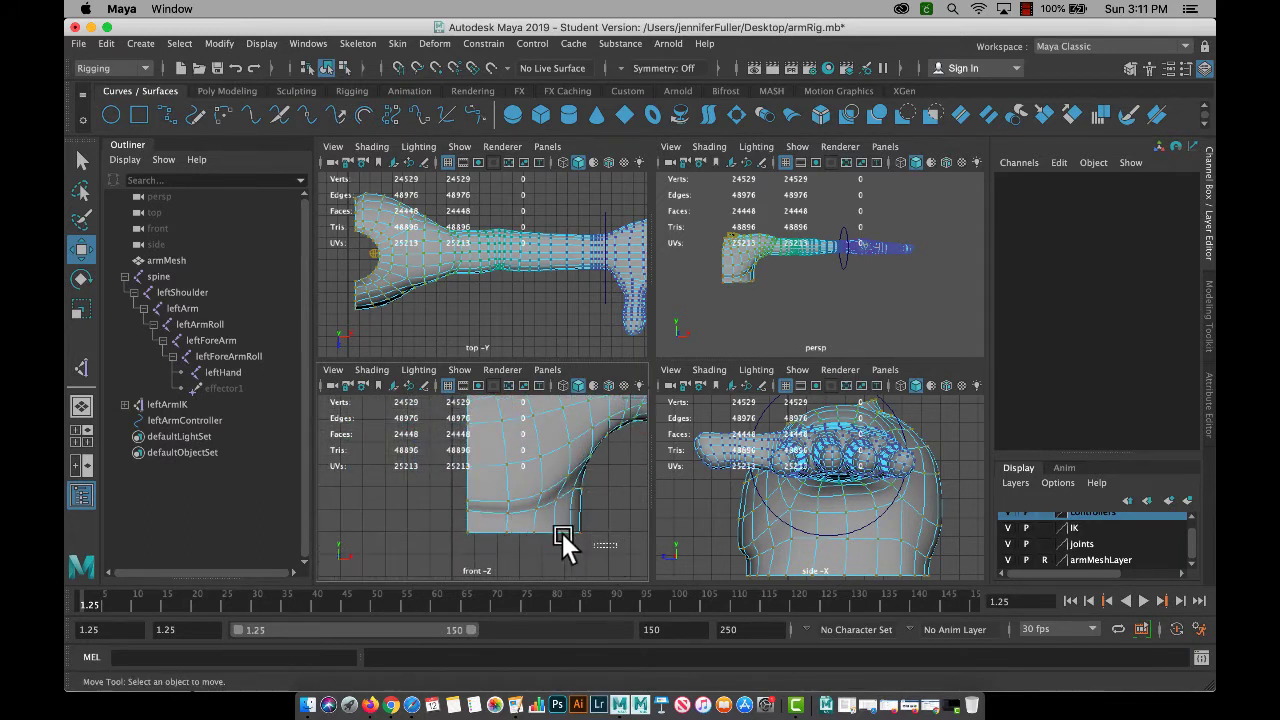
right_drag(568, 521, 495, 282)
drag(557, 518, 542, 516)
click(750, 310)
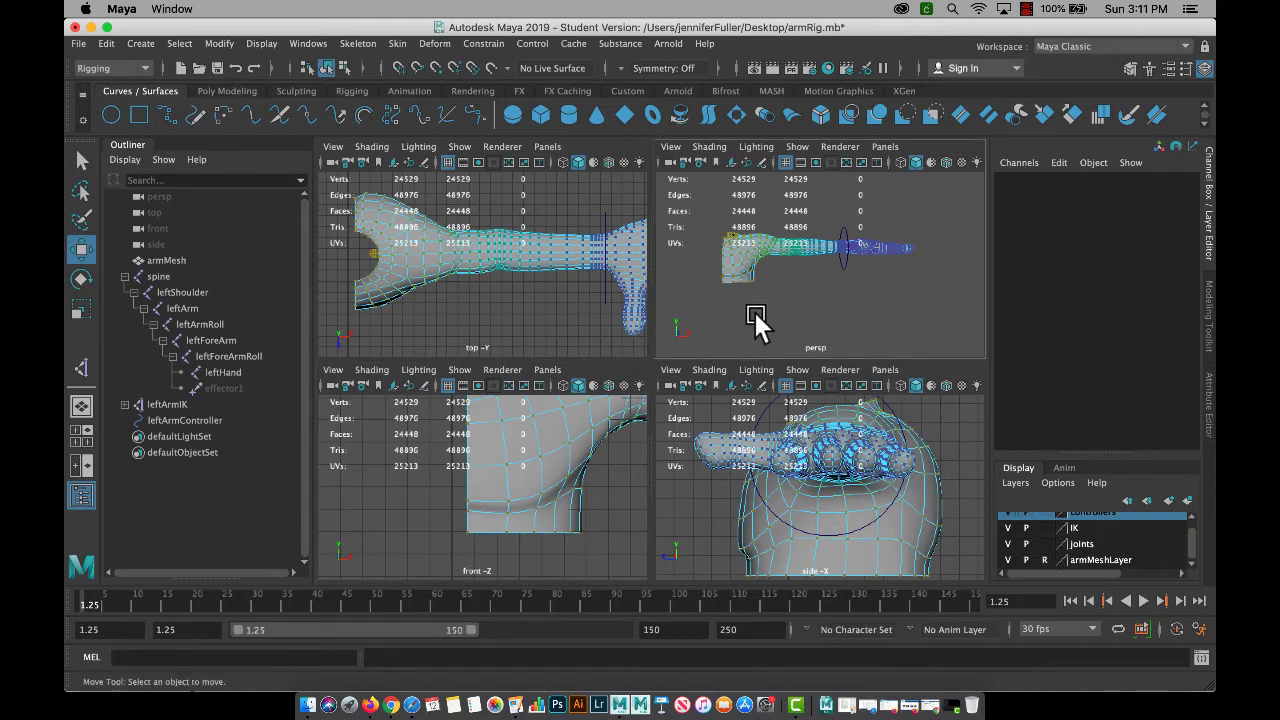
key(q)
drag(594, 546, 503, 525)
click(1044, 560)
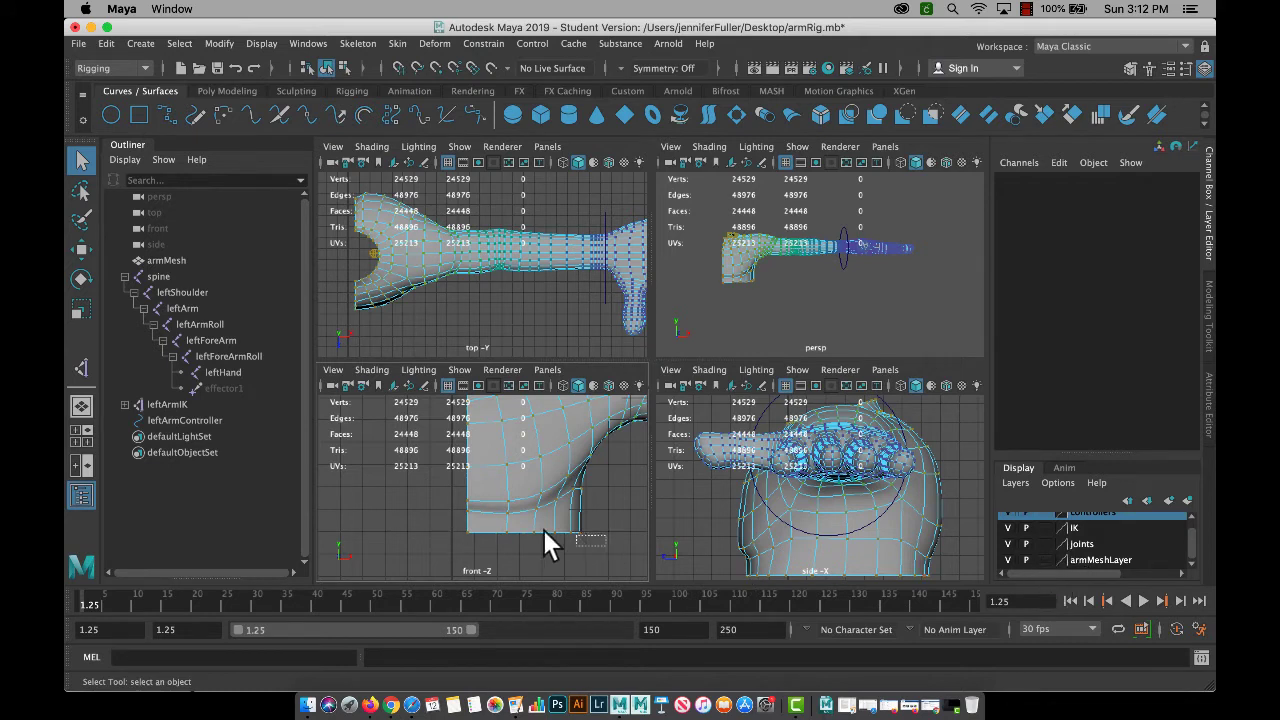
drag(543, 530, 460, 524)
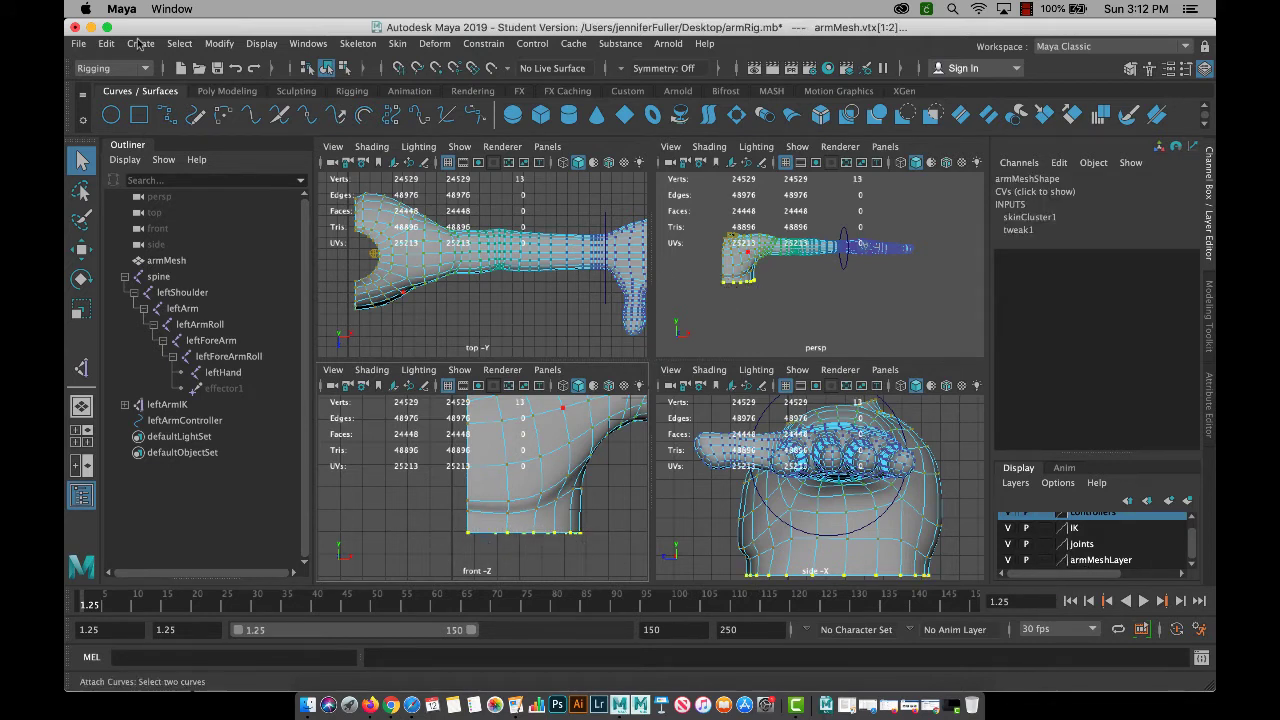
Open the Component Editor, widen it, and show the Smooth Skins weights of the selected vertices.
click(306, 44)
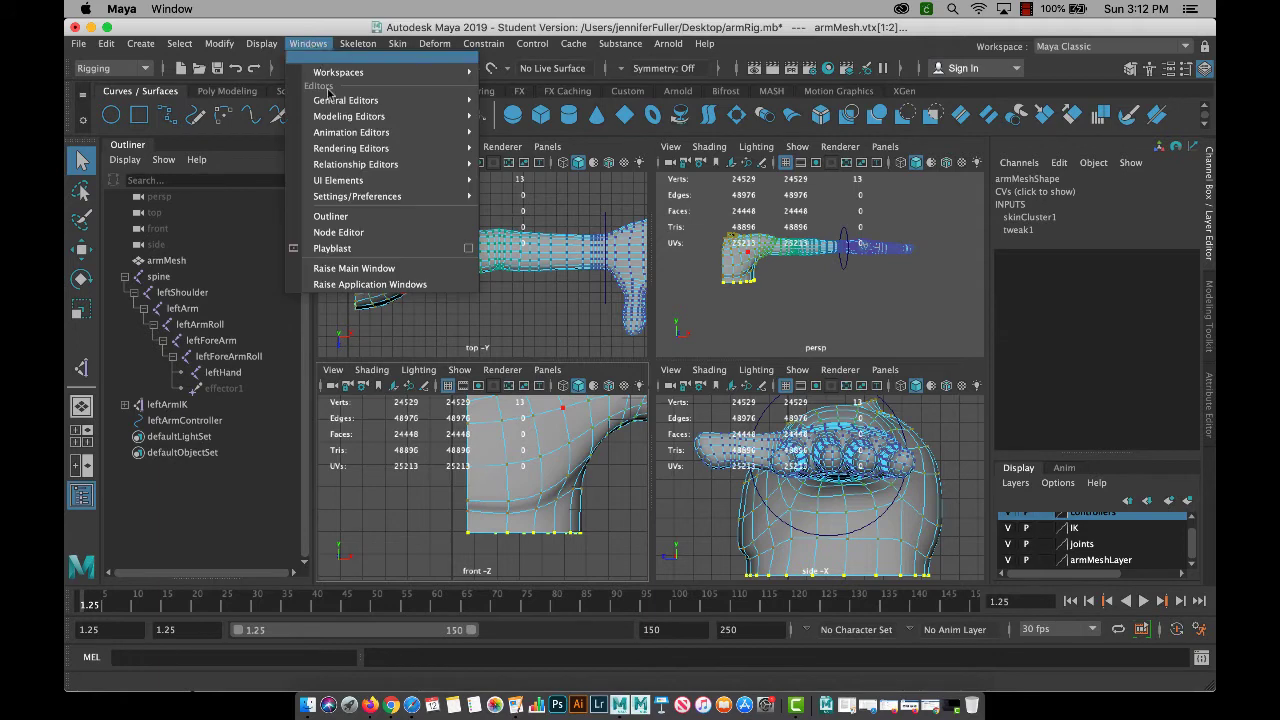
mouse_move(370, 100)
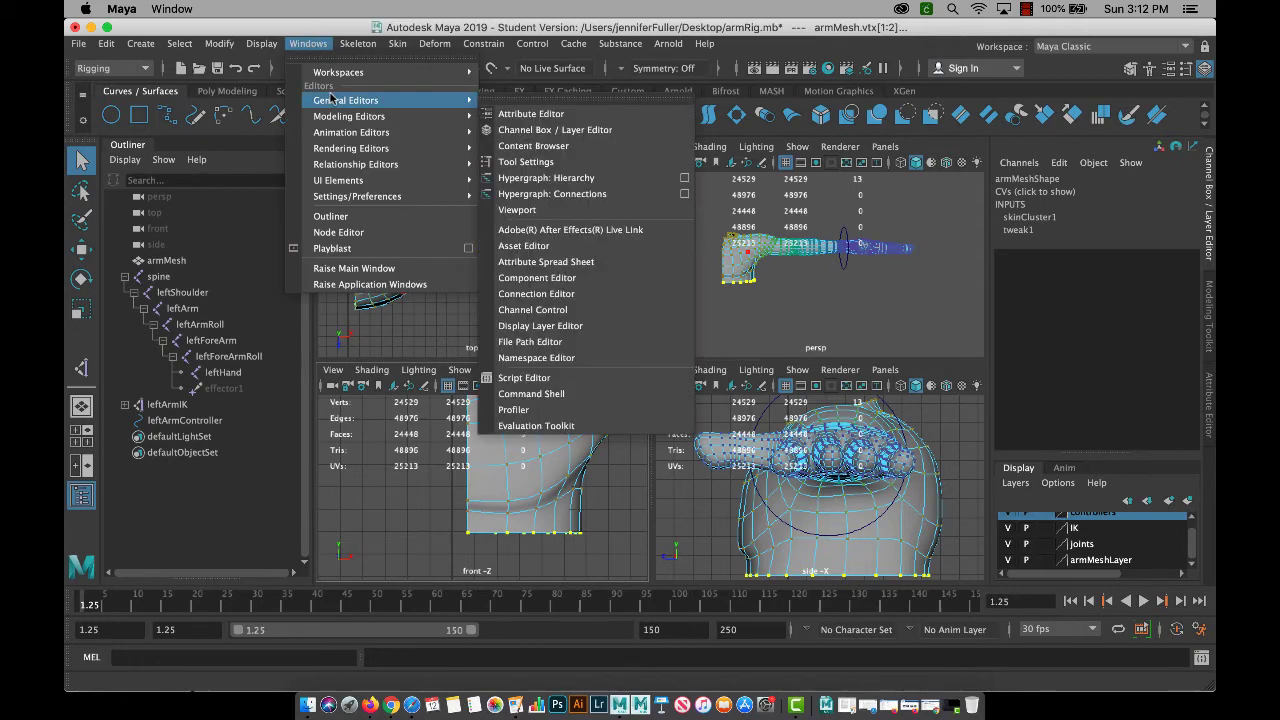
click(586, 278)
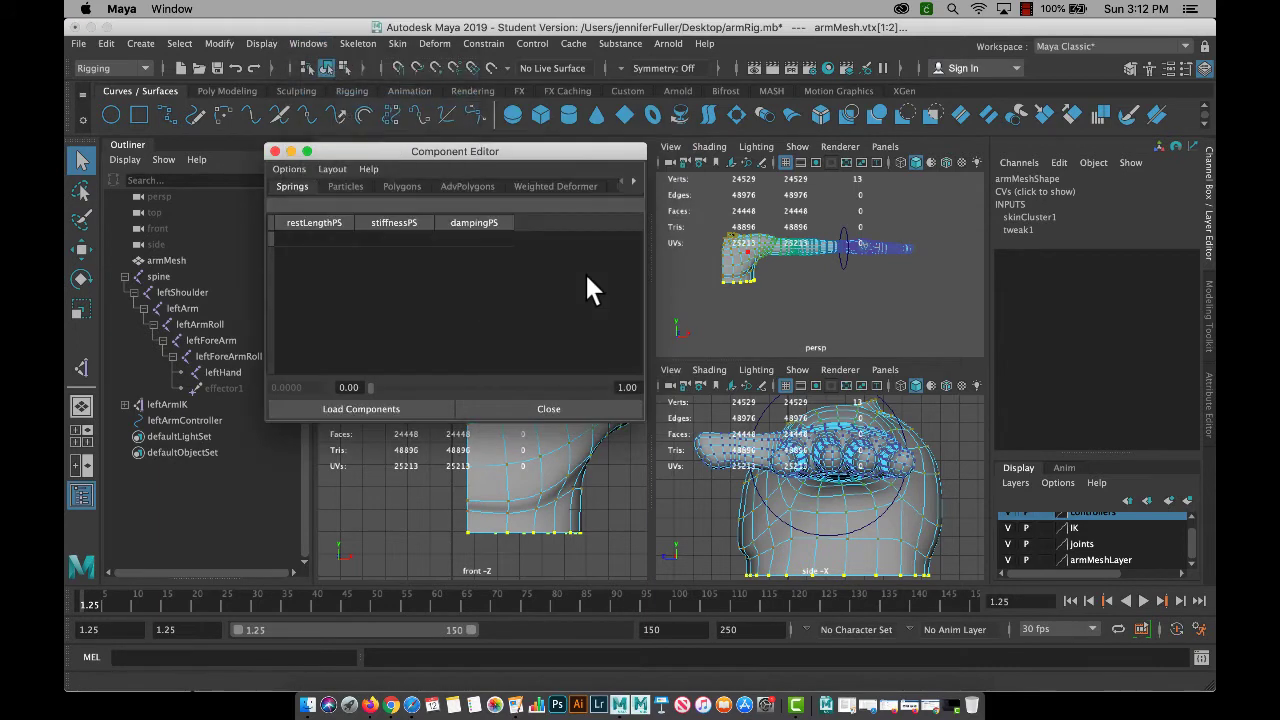
drag(557, 389, 803, 391)
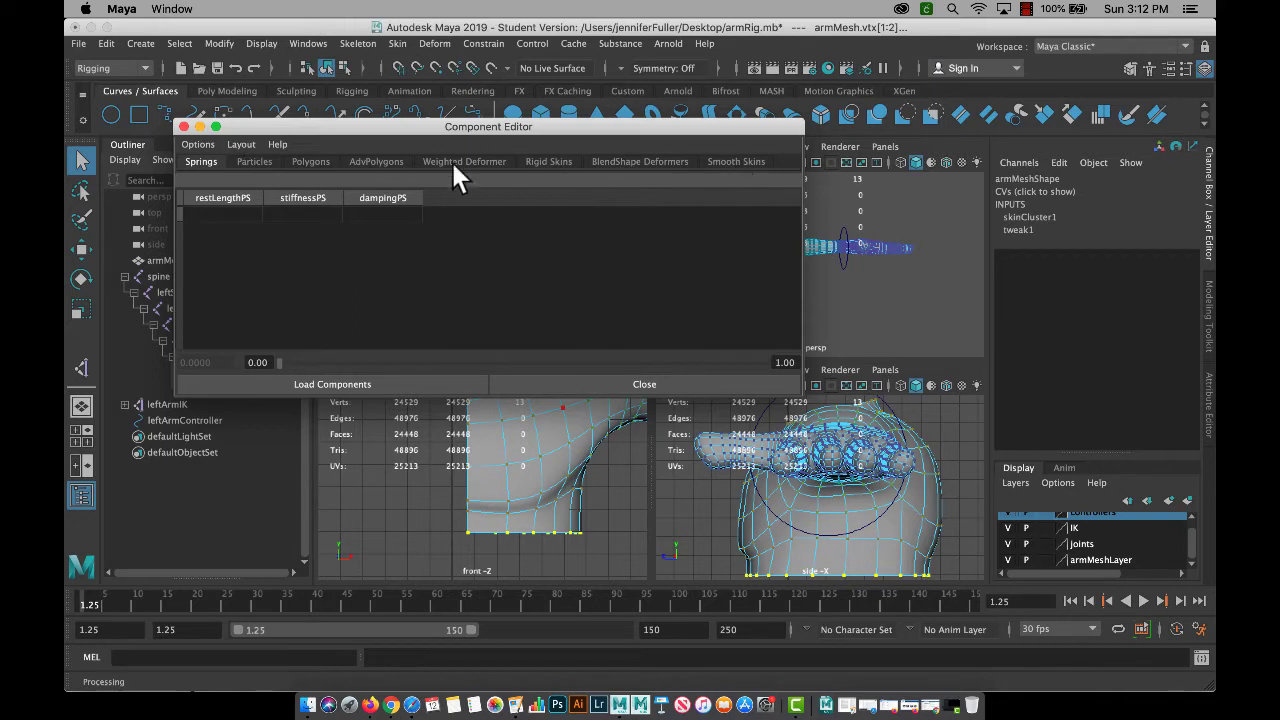
click(737, 161)
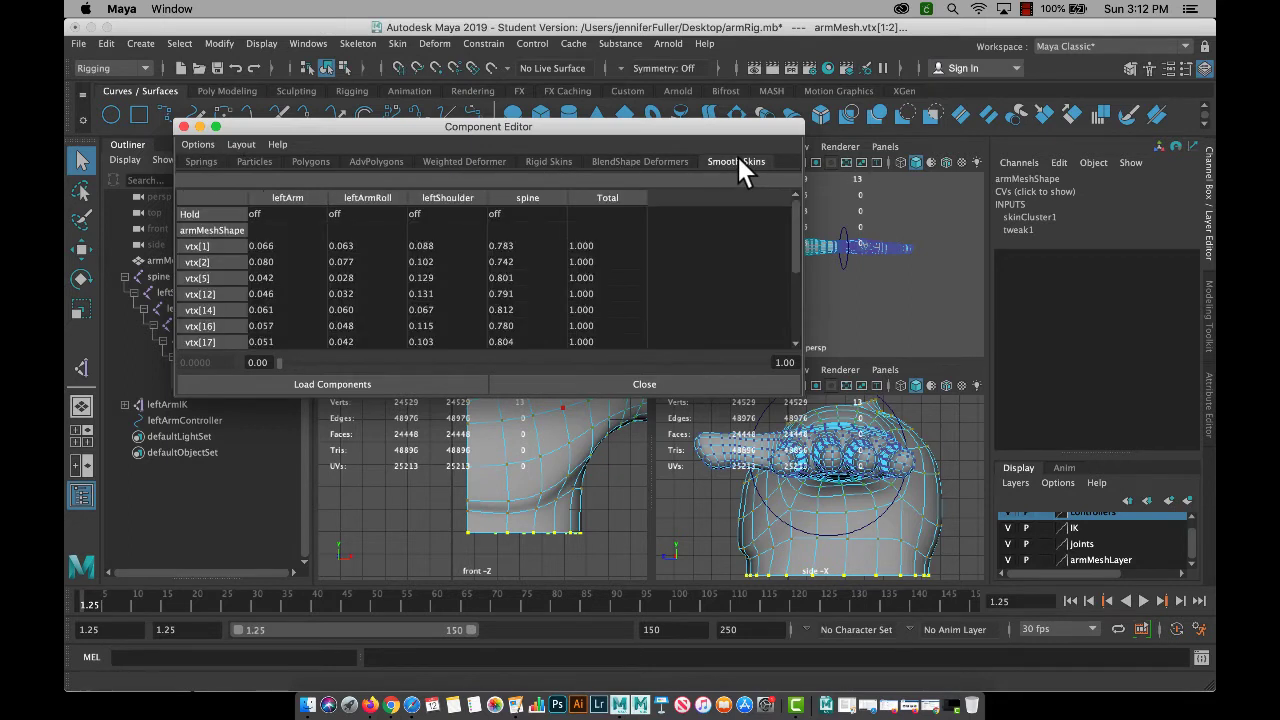
Select only the torso's bottom-edge vertices nearest the armpit side and set their spine weight to 1.
click(593, 545)
drag(555, 520, 554, 519)
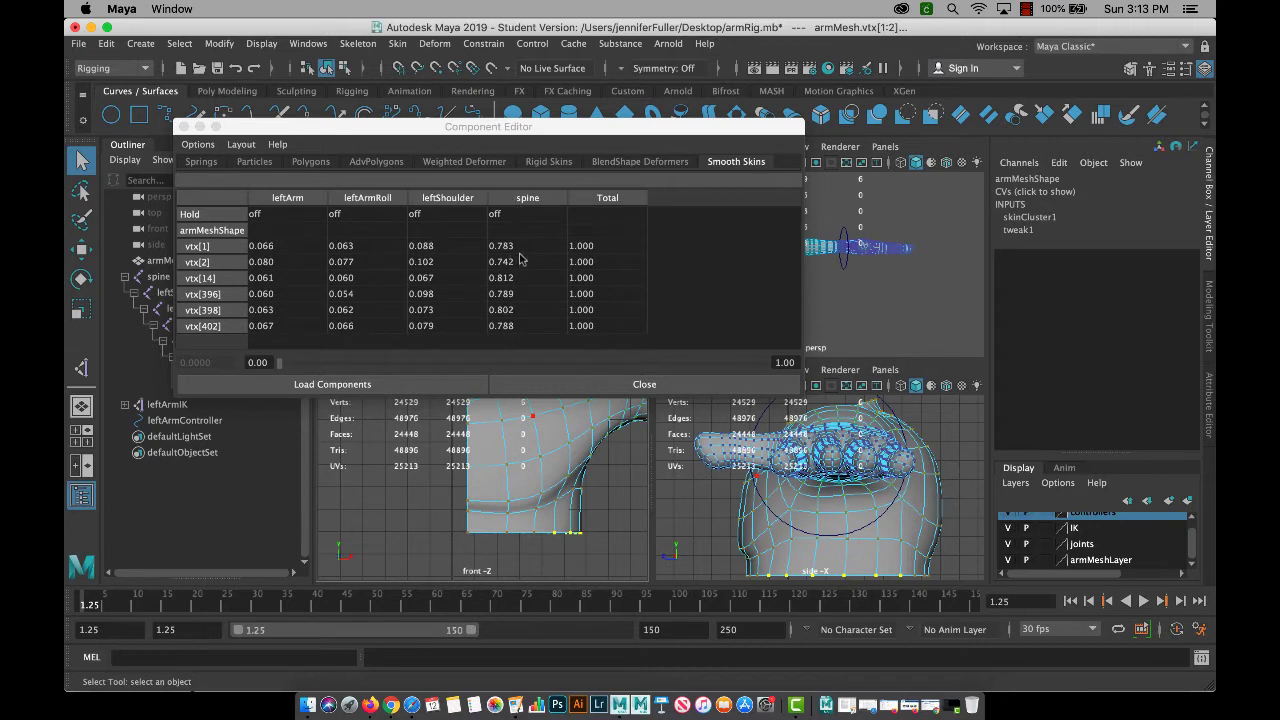
drag(519, 248, 509, 327)
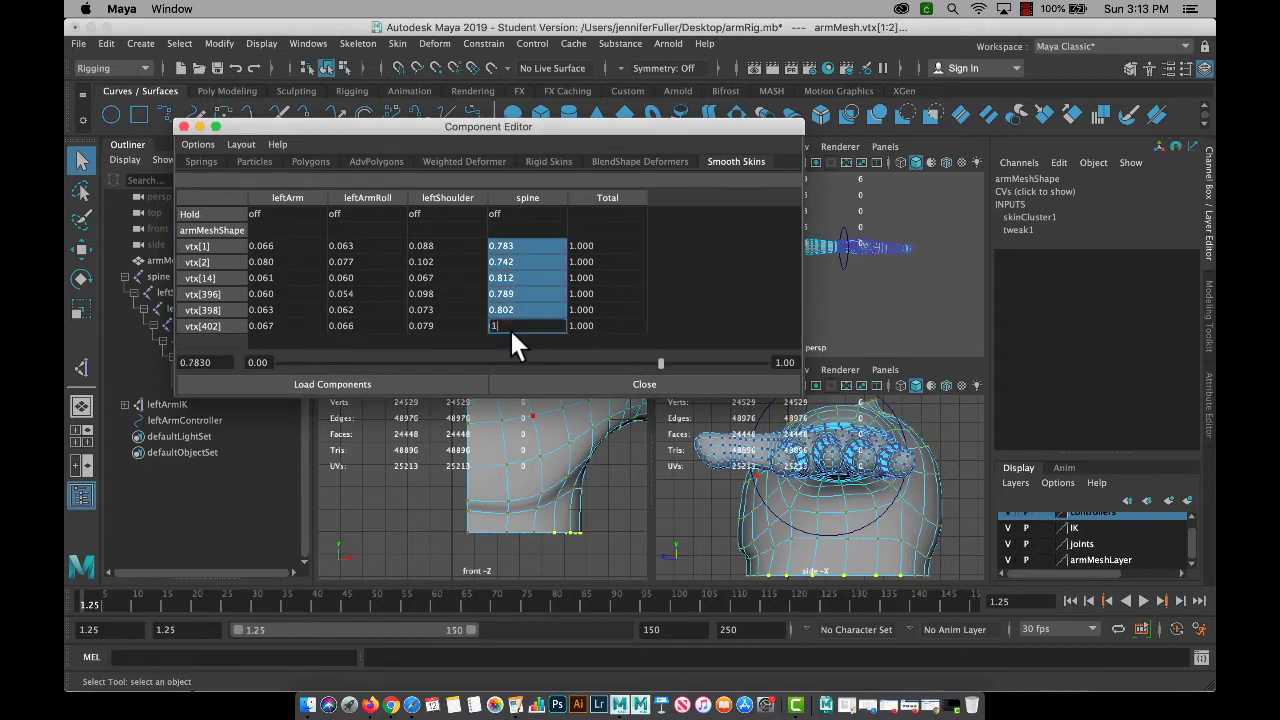
text(1)
key(Return)
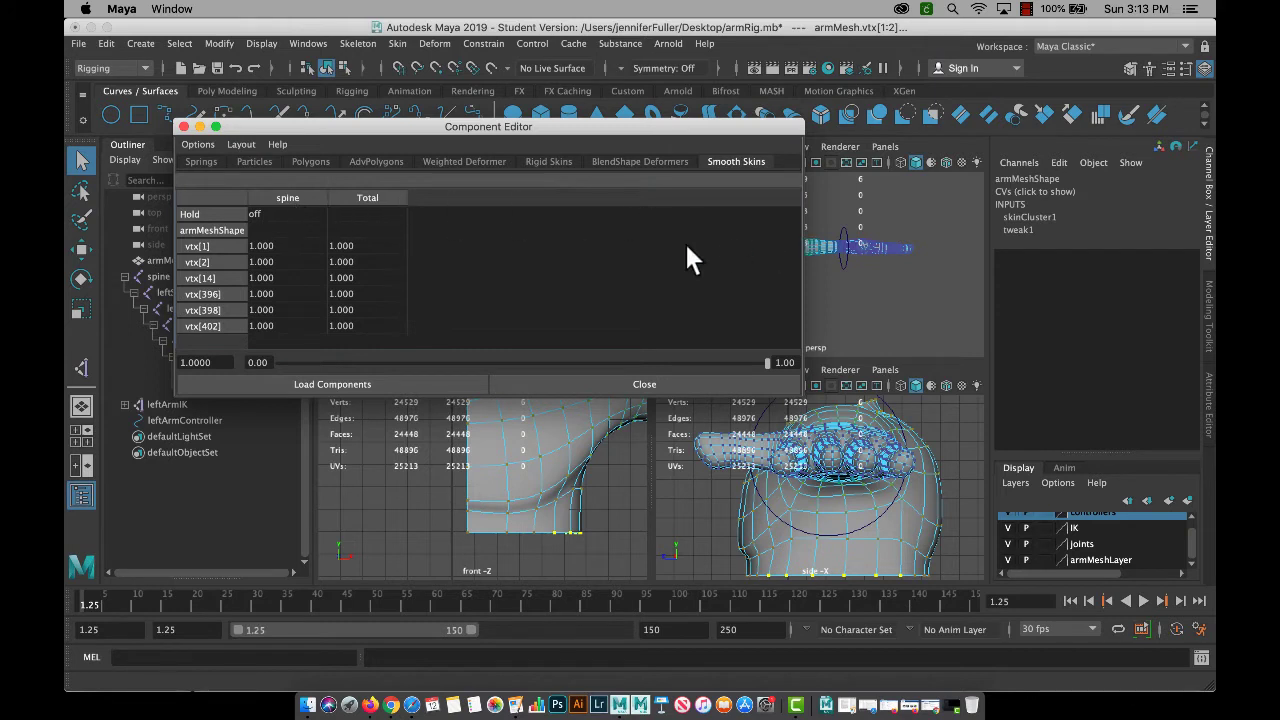
Turn off Hide Zero Columns to list all joint influences, and close the Component Editor.
click(198, 145)
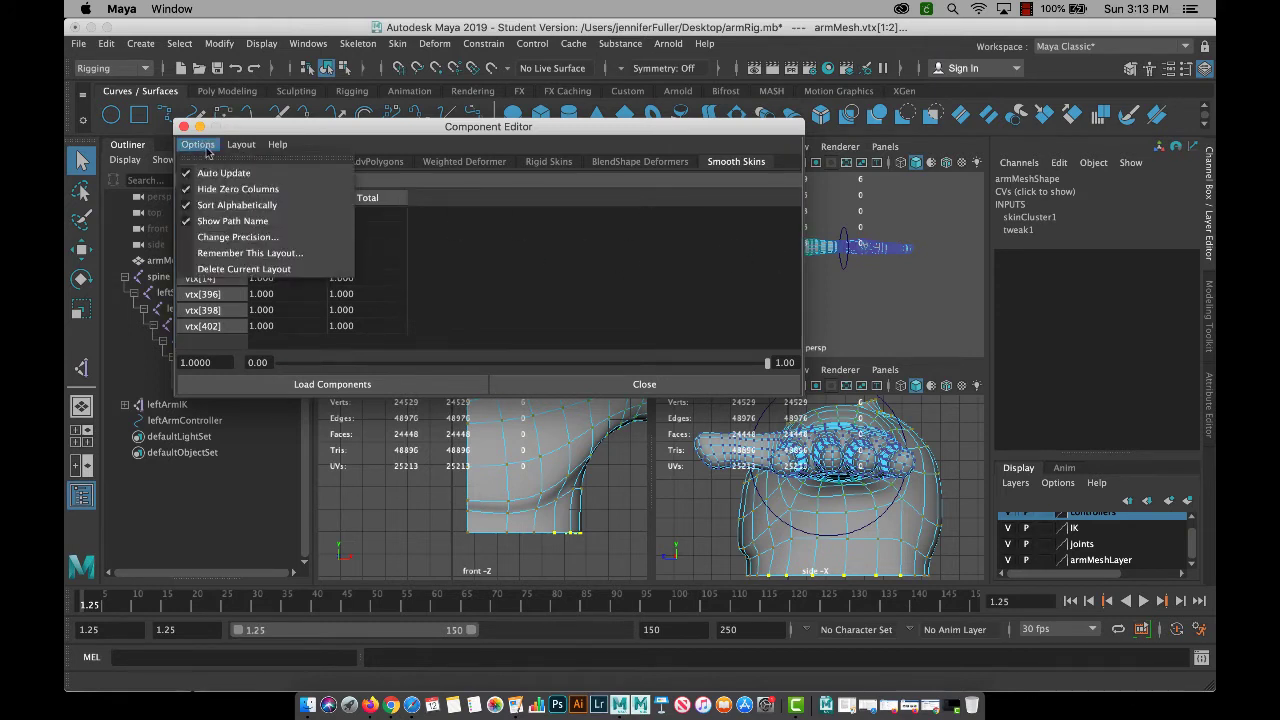
click(240, 189)
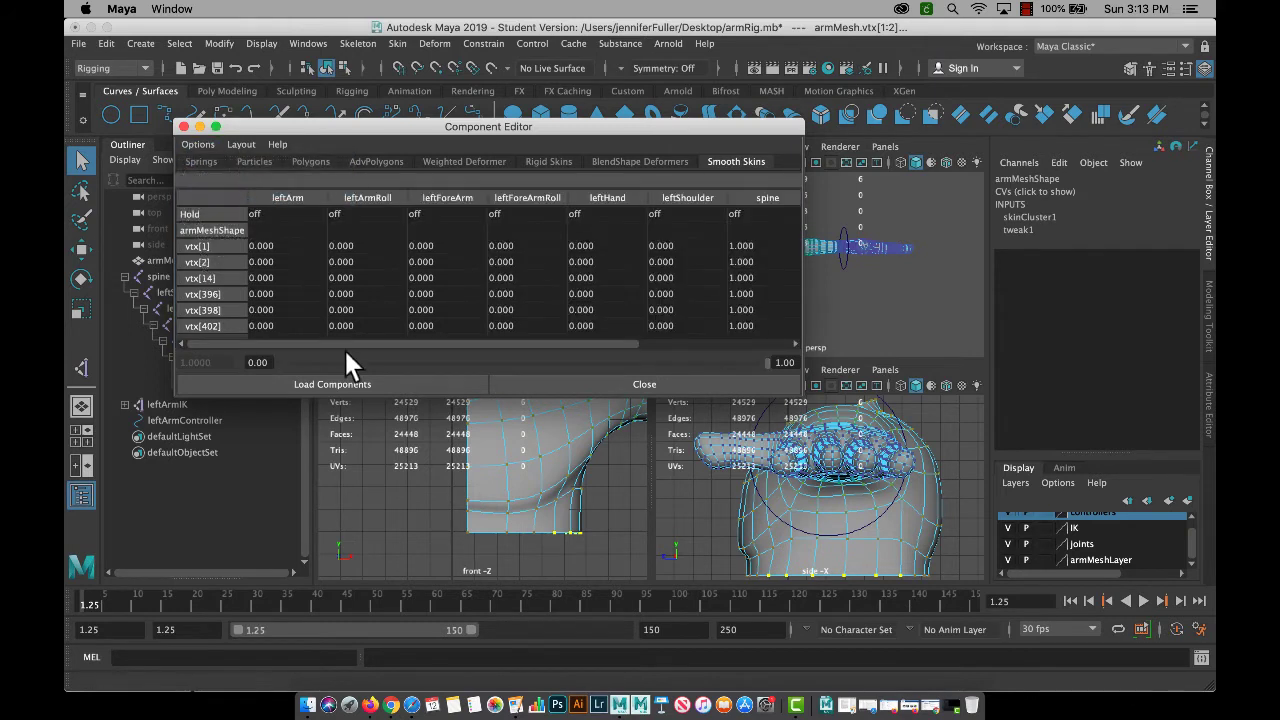
drag(344, 343, 128, 352)
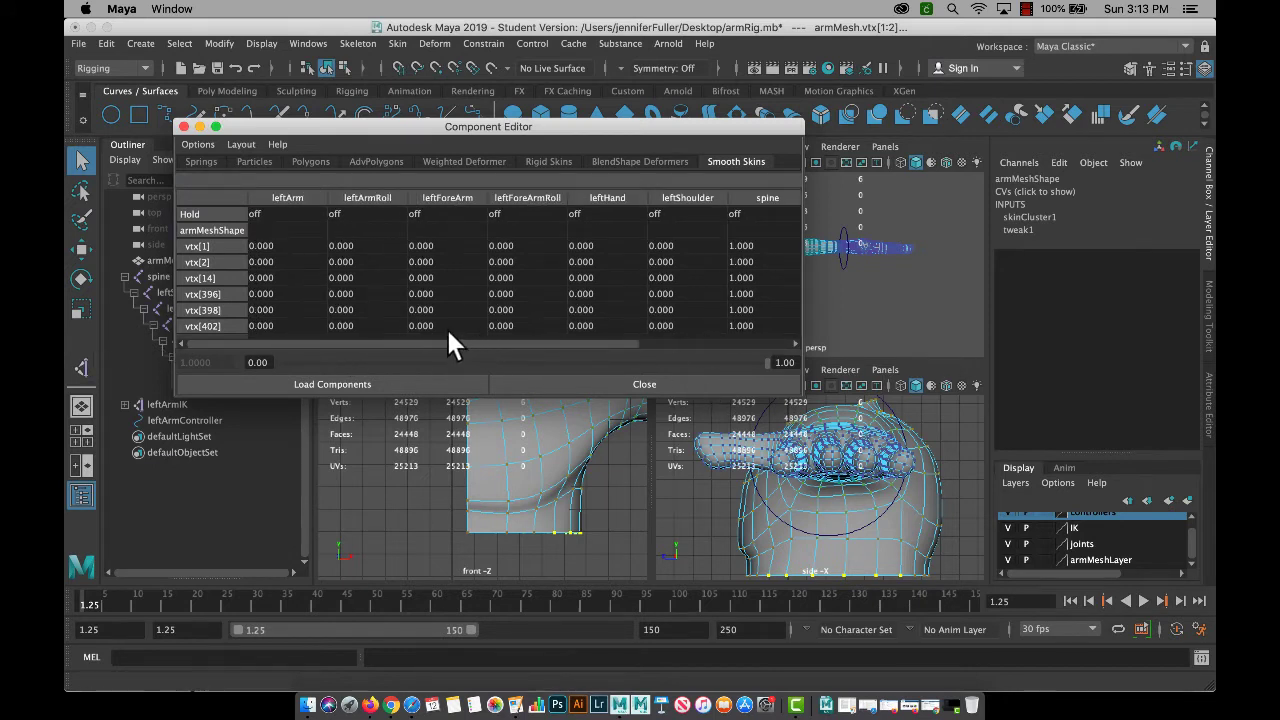
click(184, 127)
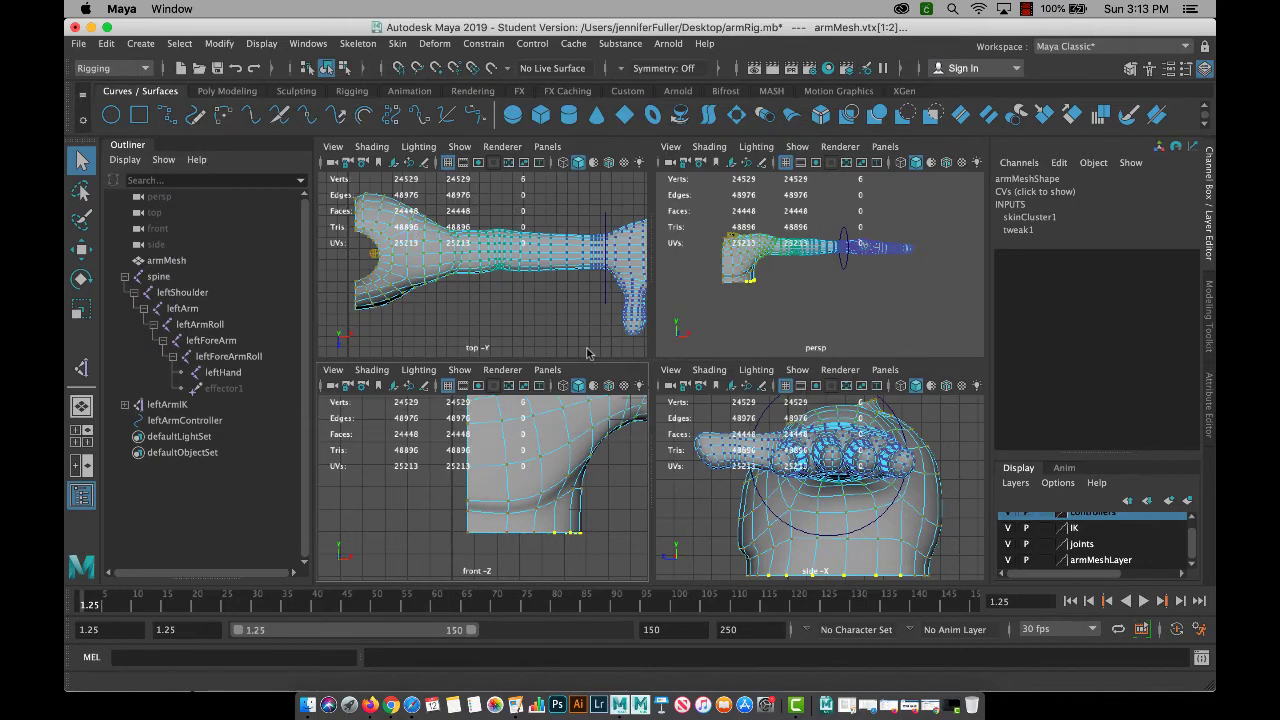
Clear the vertex selection and select the leftShoulder joint, viewing the open torso side in perspective.
click(460, 297)
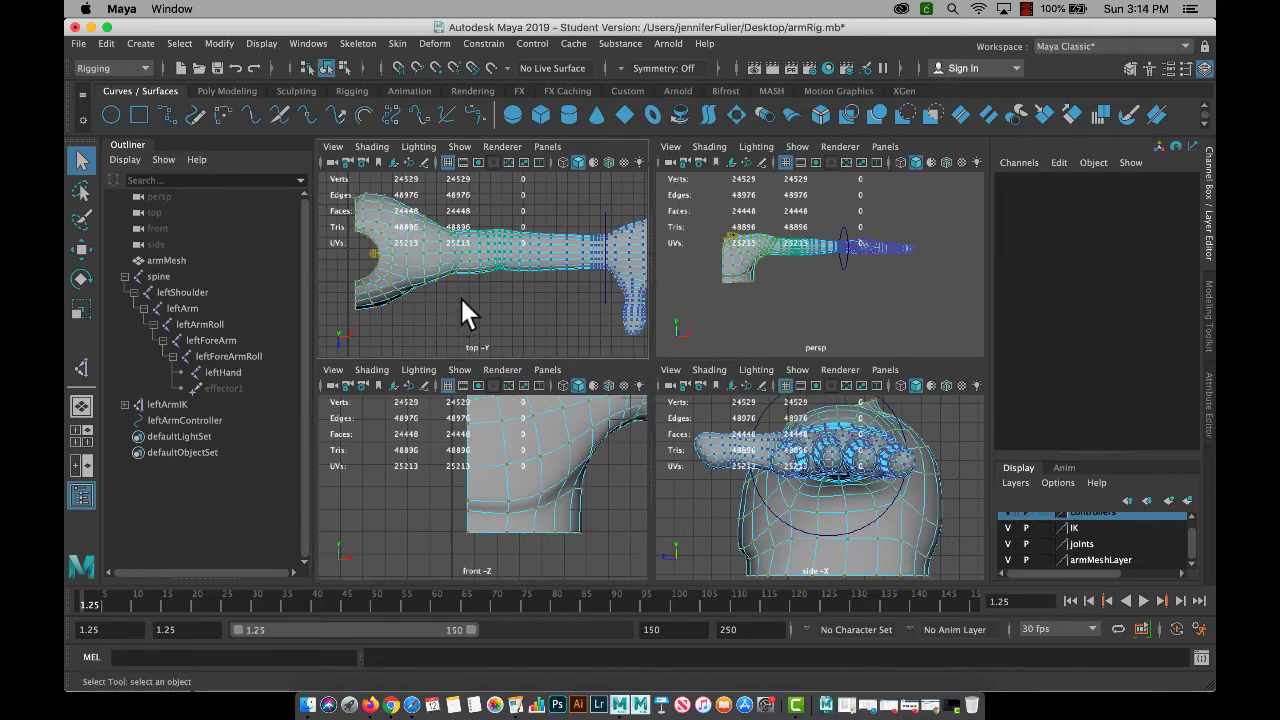
alt+drag(461, 300, 468, 280)
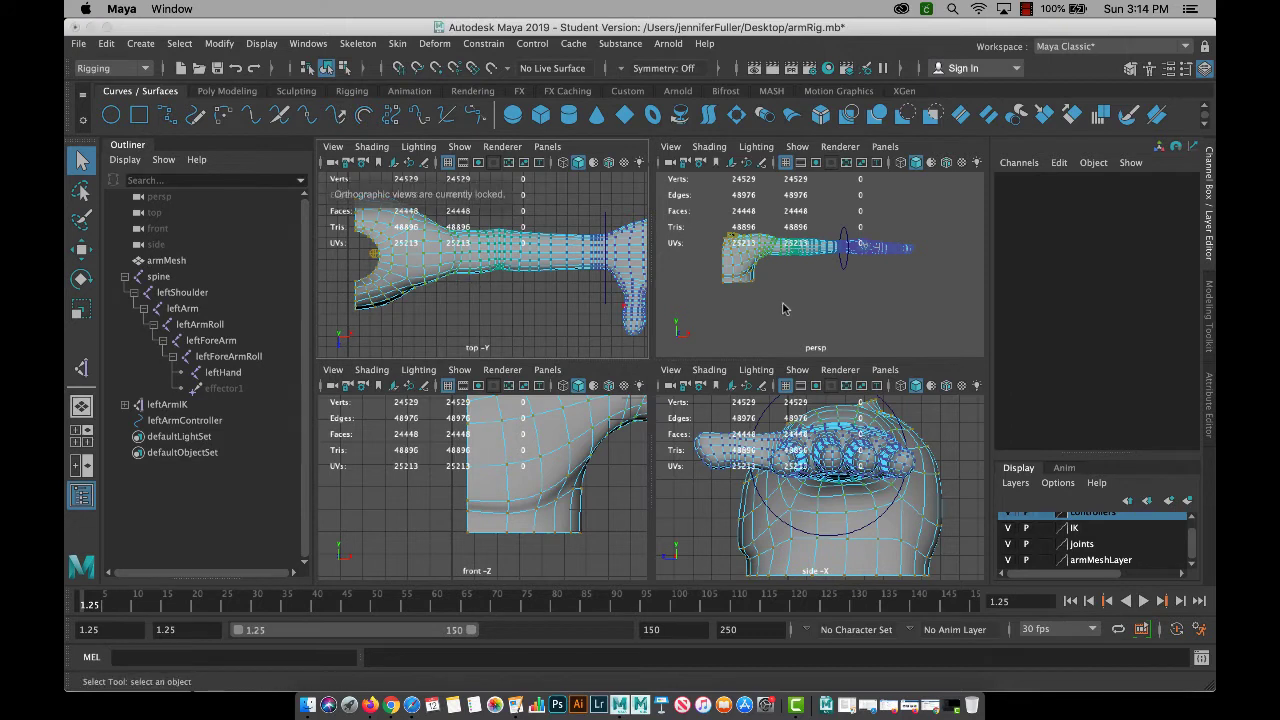
alt+drag(705, 320, 752, 251)
click(762, 265)
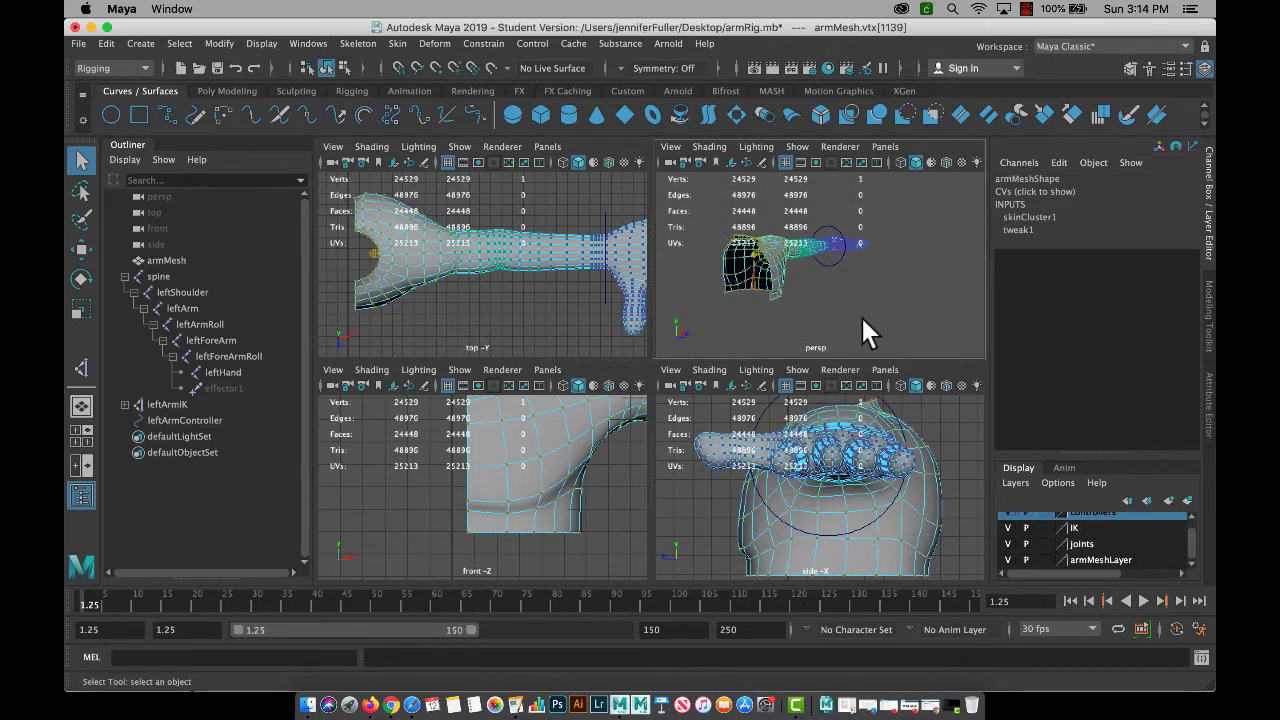
click(193, 322)
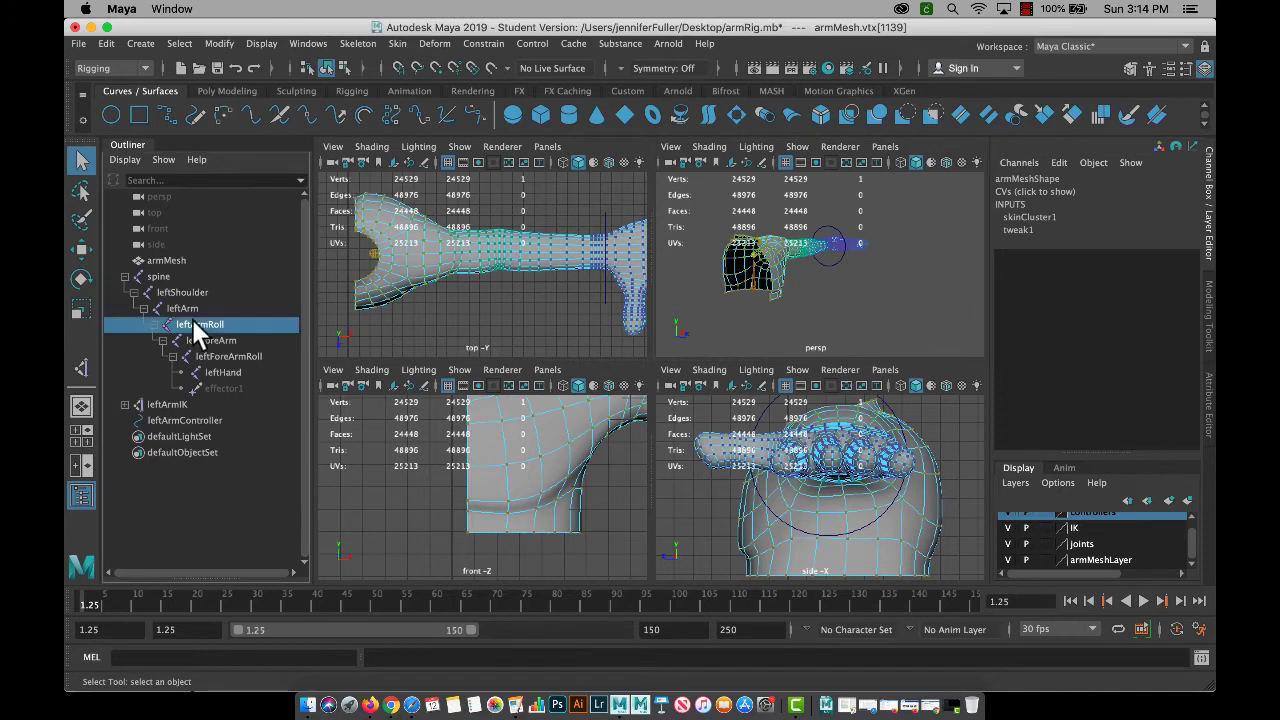
alt+middle_drag(788, 312, 722, 302)
alt+drag(722, 302, 706, 309)
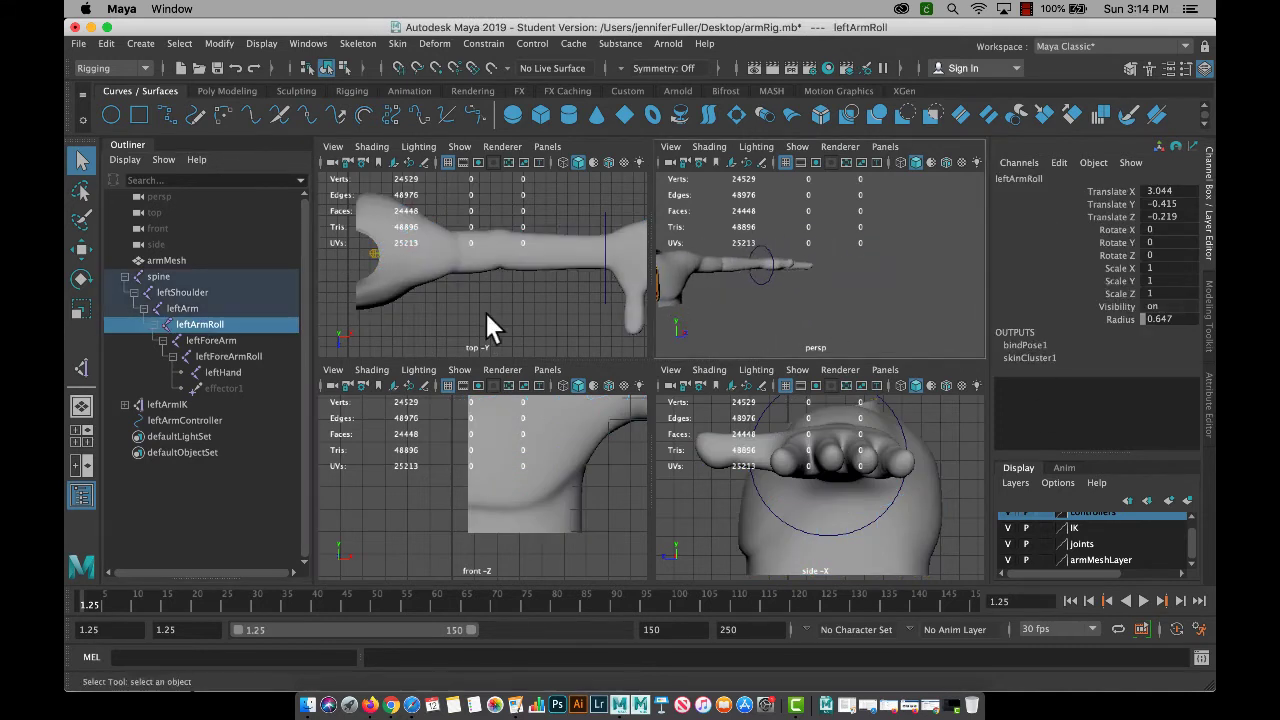
click(169, 306)
click(176, 295)
alt+middle_drag(743, 286, 799, 289)
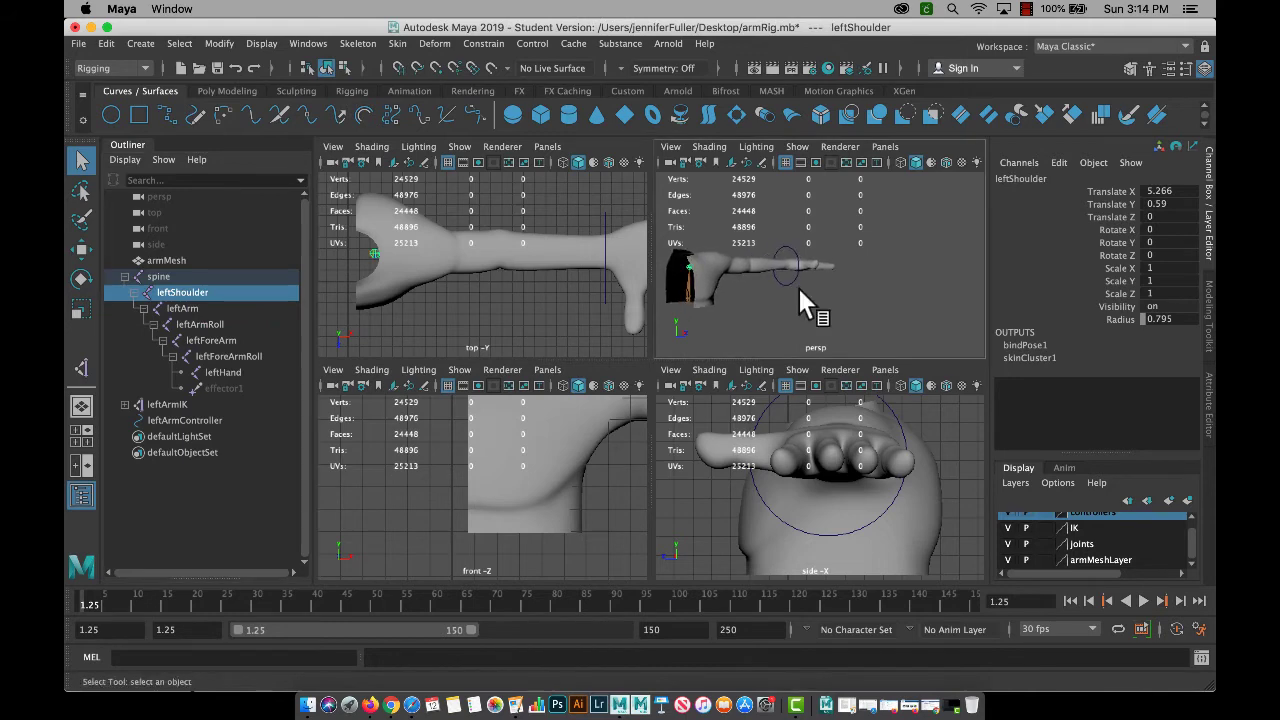
Test the torso deformation by rotating leftShoulder freely in the perspective view, and undo the rotations.
key(e)
mouse_move(763, 240)
mouse_down()
mouse_move(740, 206)
mouse_move(766, 246)
mouse_move(756, 224)
mouse_move(766, 250)
mouse_move(740, 226)
mouse_move(760, 242)
mouse_move(748, 256)
mouse_up()
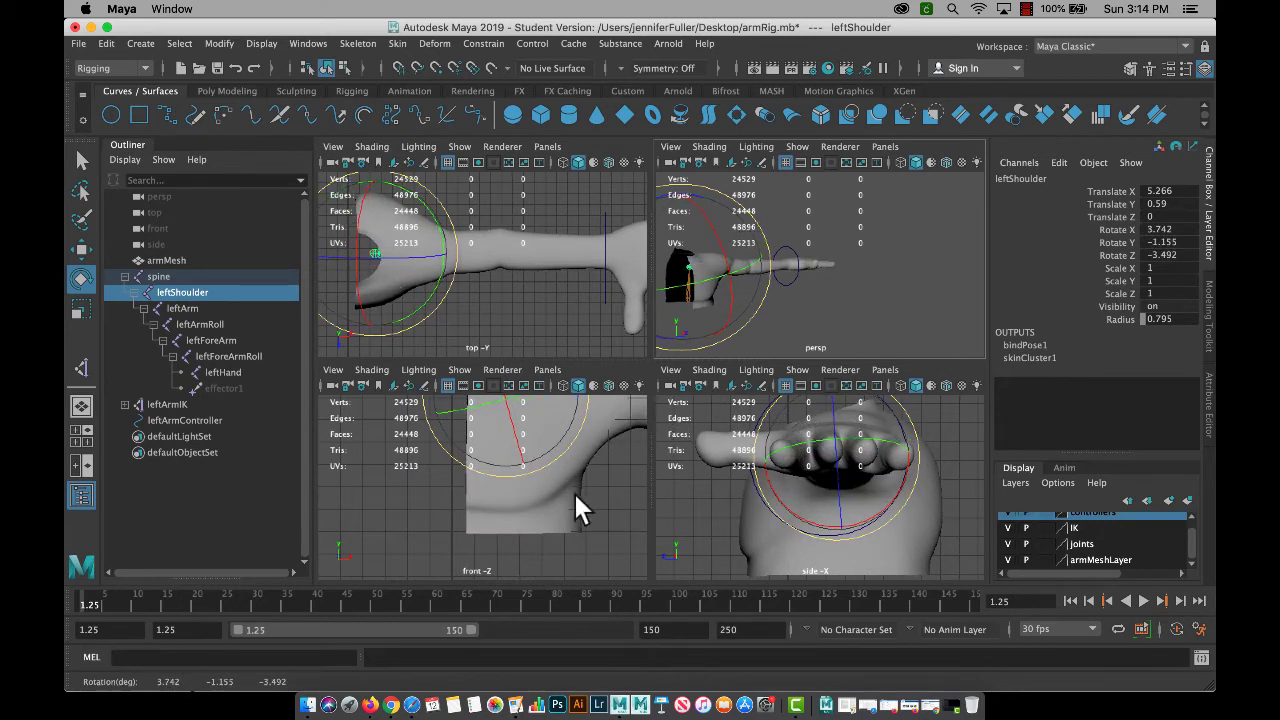
mouse_move(762, 298)
mouse_down()
mouse_move(742, 318)
mouse_move(763, 286)
mouse_move(720, 380)
mouse_up()
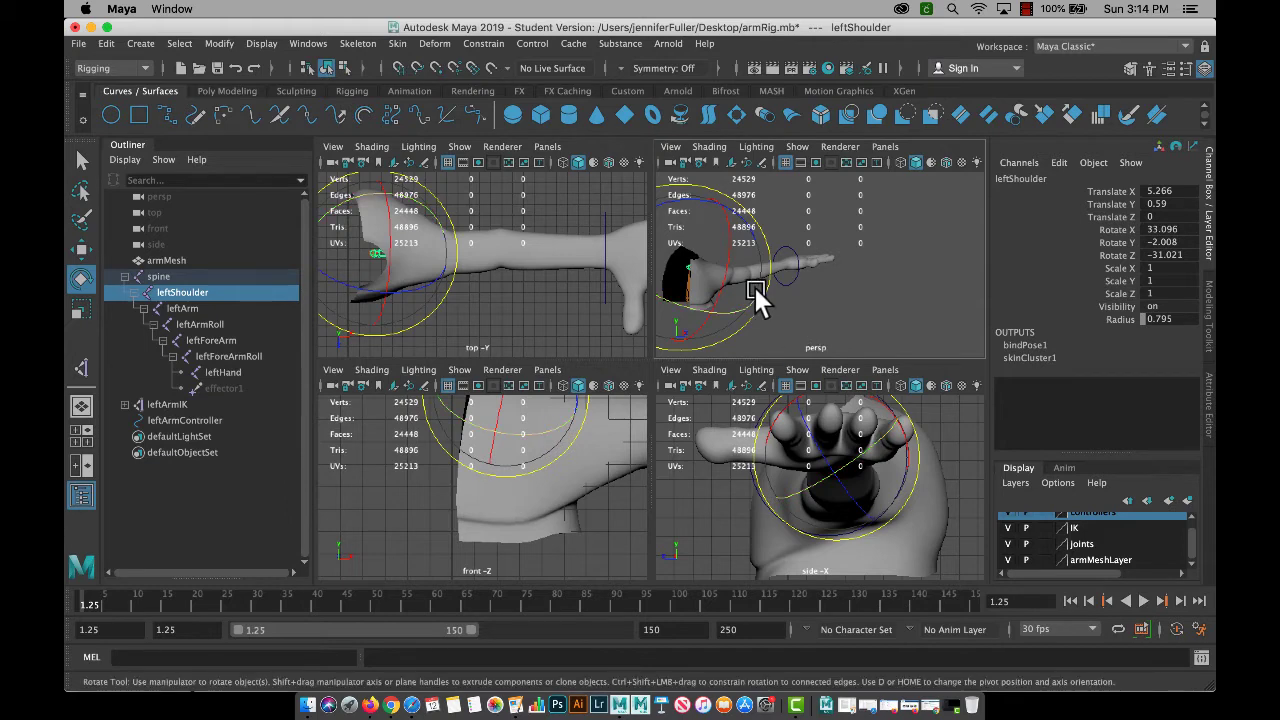
drag(765, 286, 757, 255)
key(super+z)
key(super+z)
key(super+z)
key(super+z)
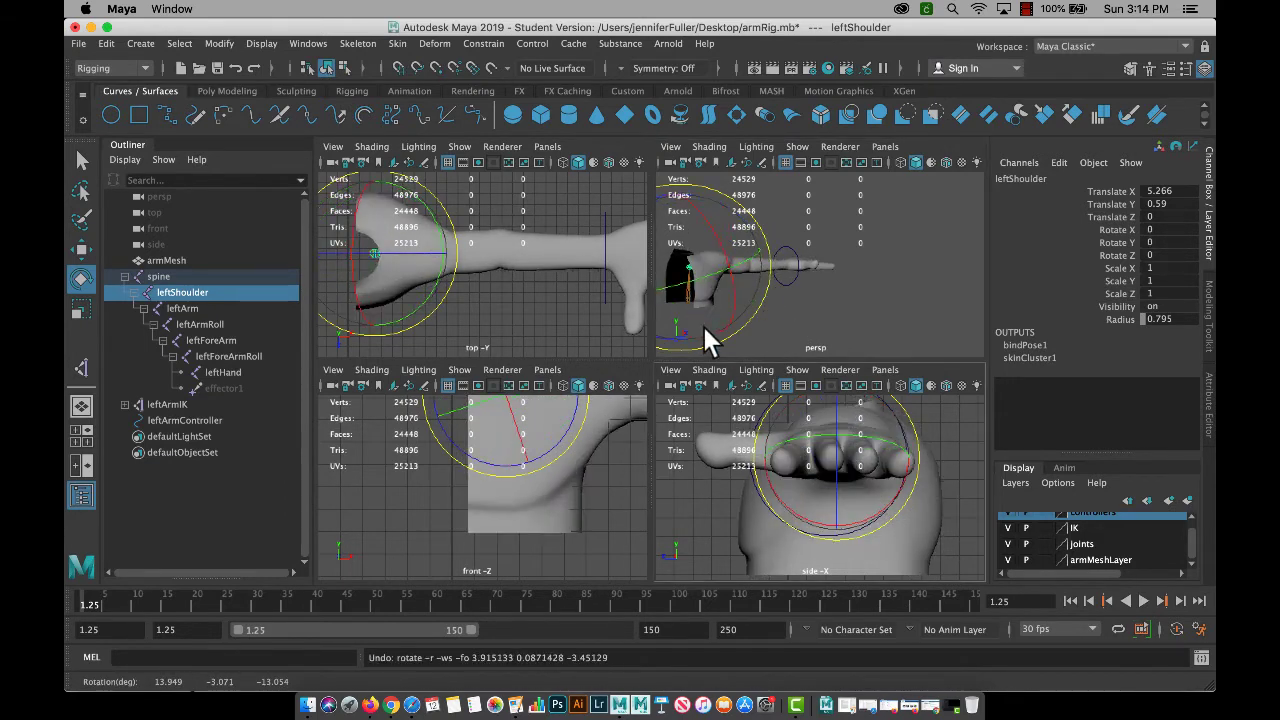
Select the spine joint and move it along X to about 0.86 in Translate X to check the torso deformation.
click(820, 305)
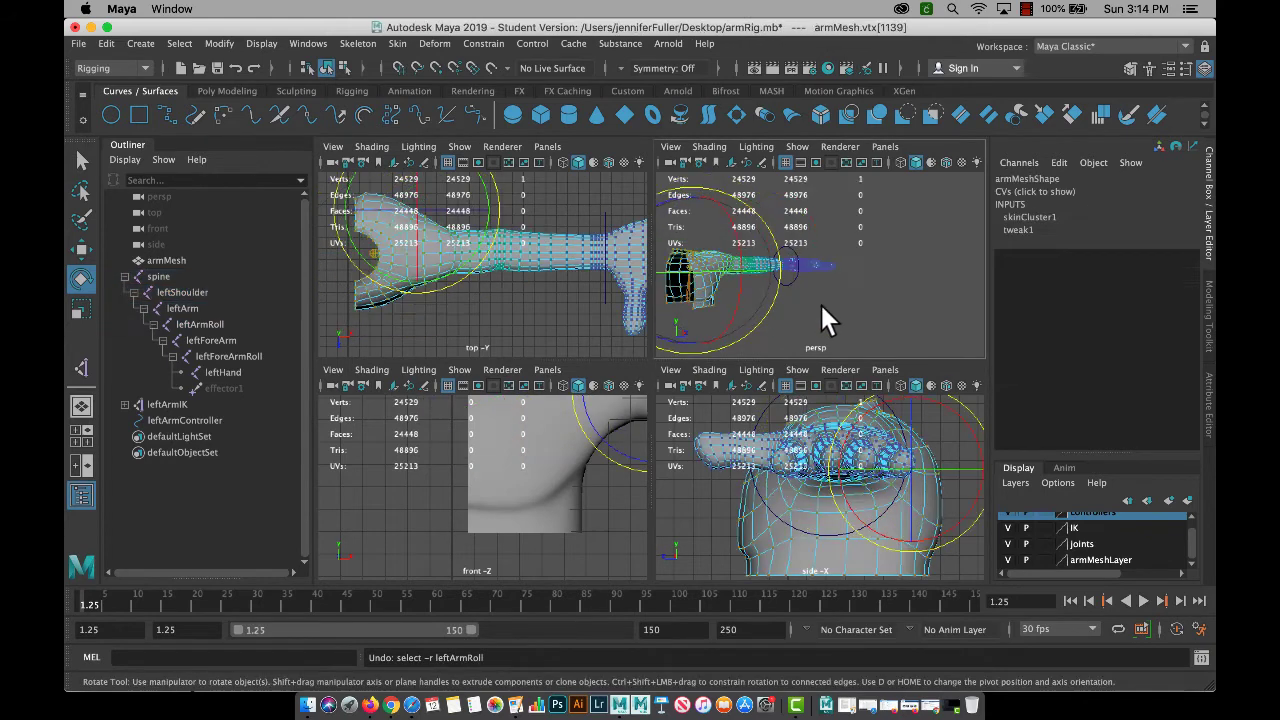
click(683, 295)
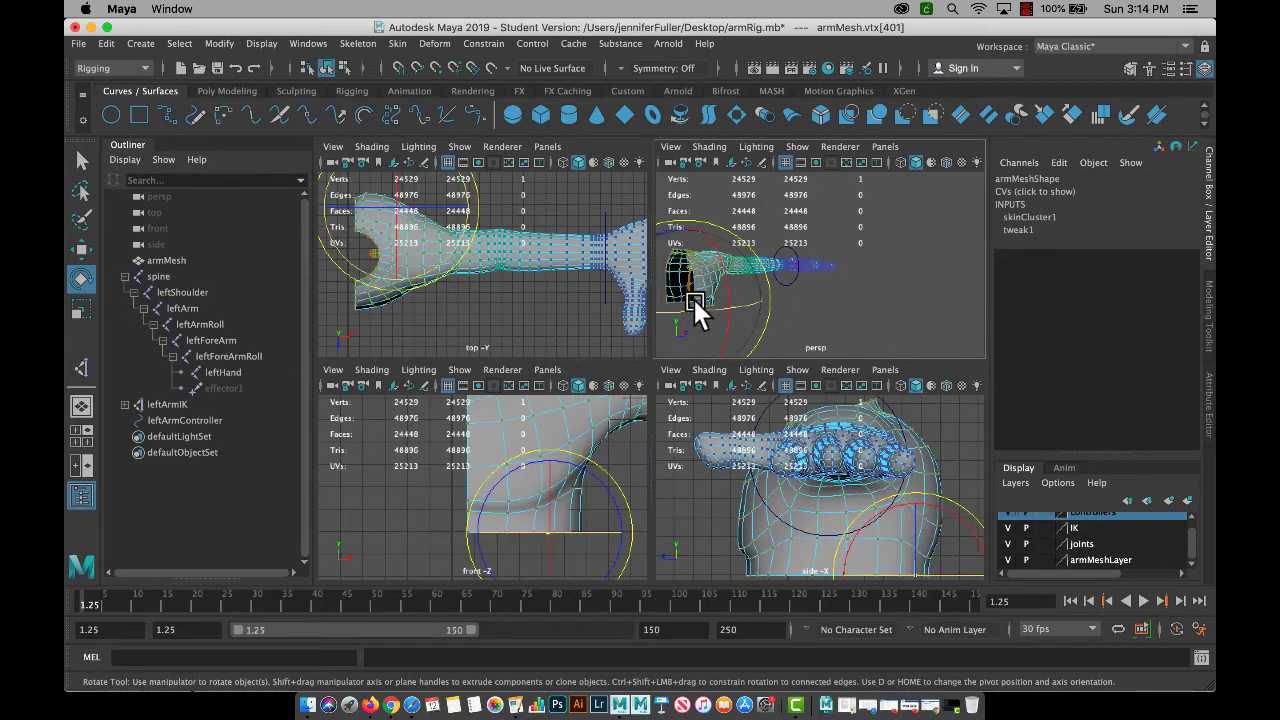
click(160, 276)
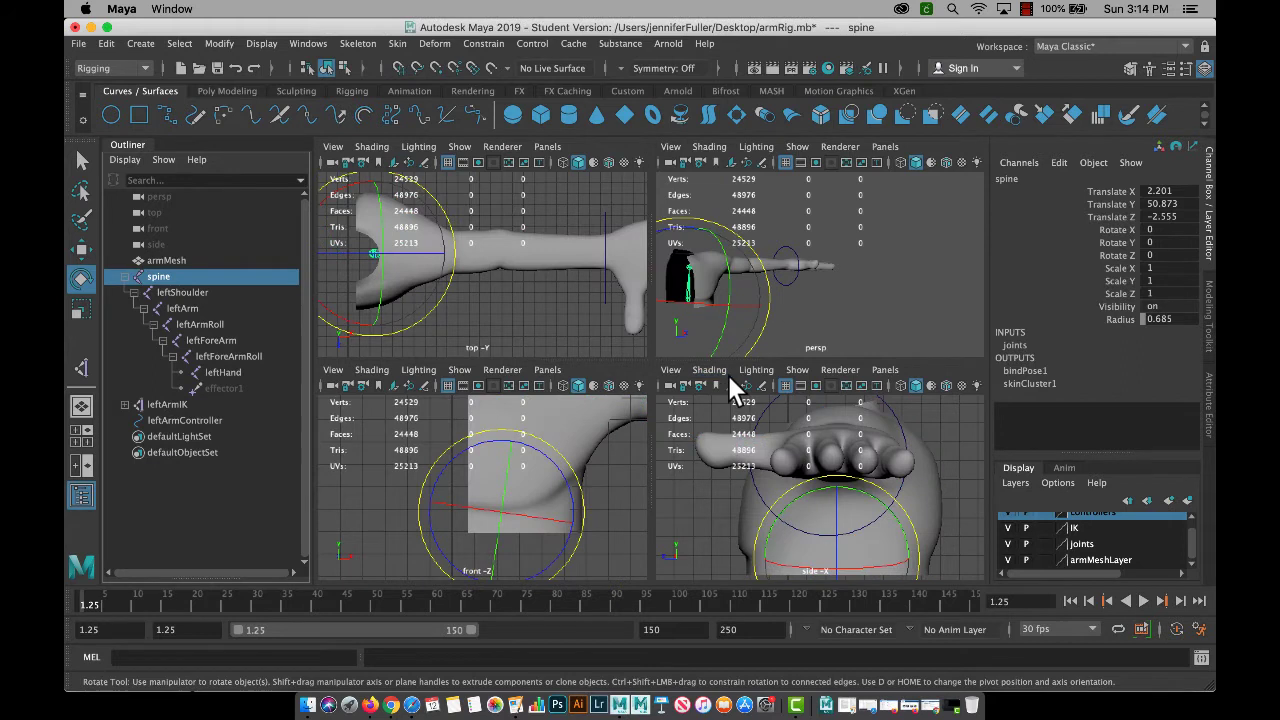
key(w)
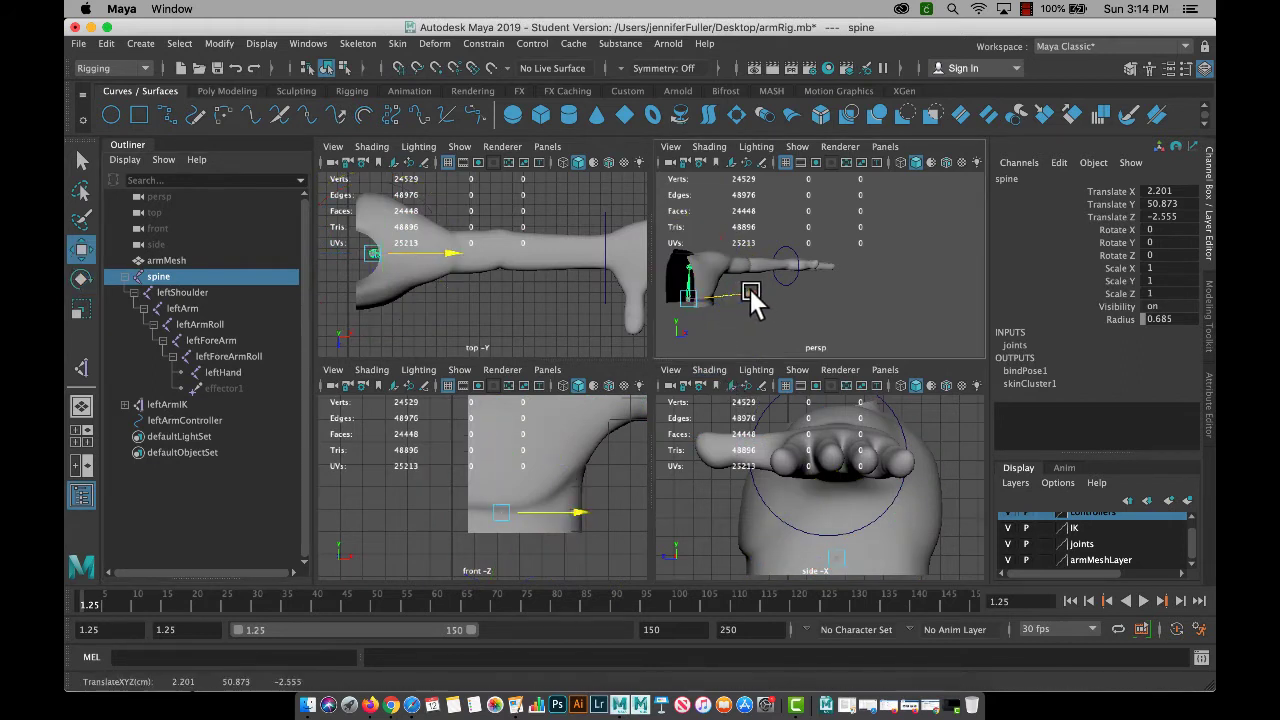
drag(750, 289, 741, 292)
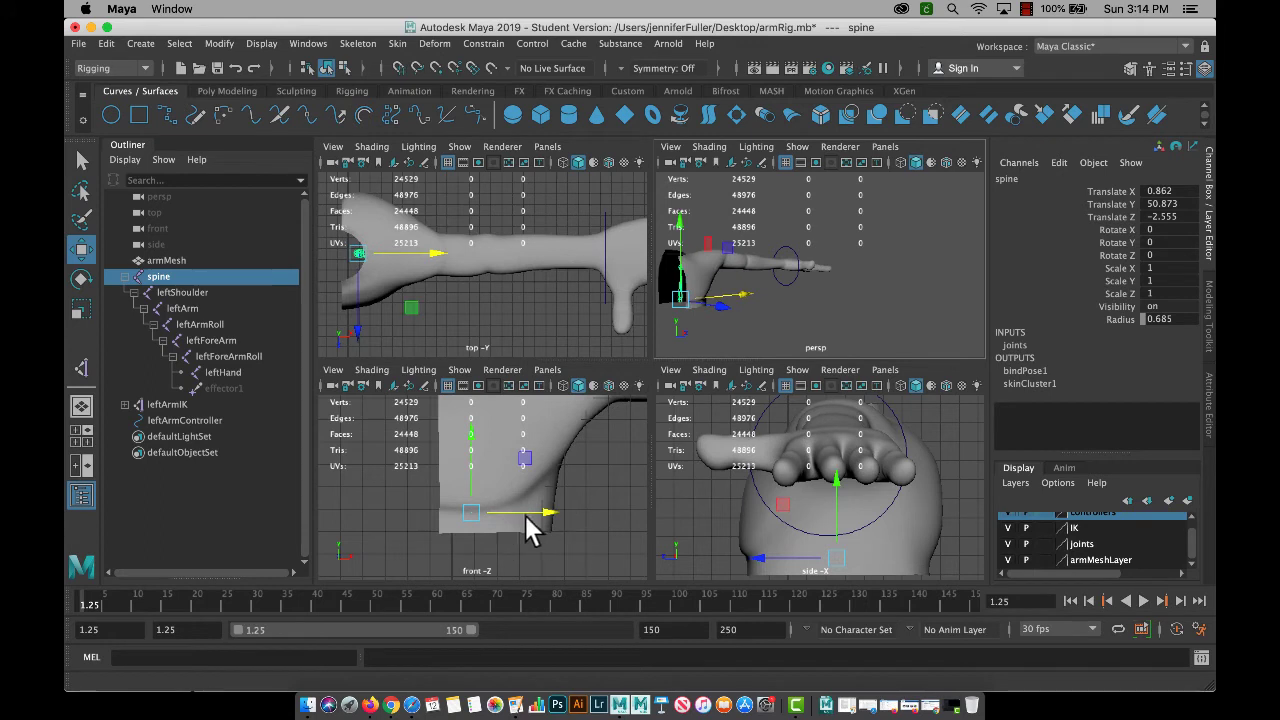
Undo the spine joint's last move, then try moving it along X to about 1.99 in Translate X and undo that too.
key(z)
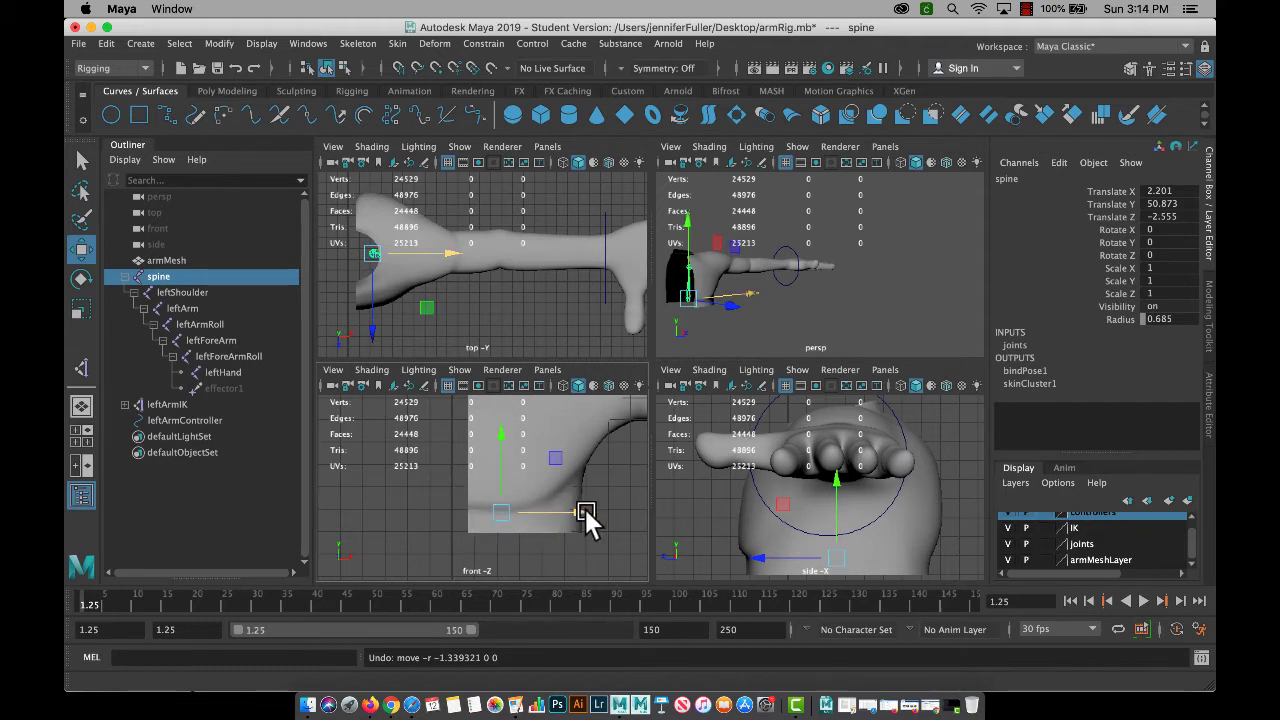
mouse_move(586, 517)
mouse_down()
mouse_move(623, 526)
mouse_move(540, 534)
mouse_move(660, 540)
mouse_move(554, 523)
mouse_move(570, 525)
mouse_up()
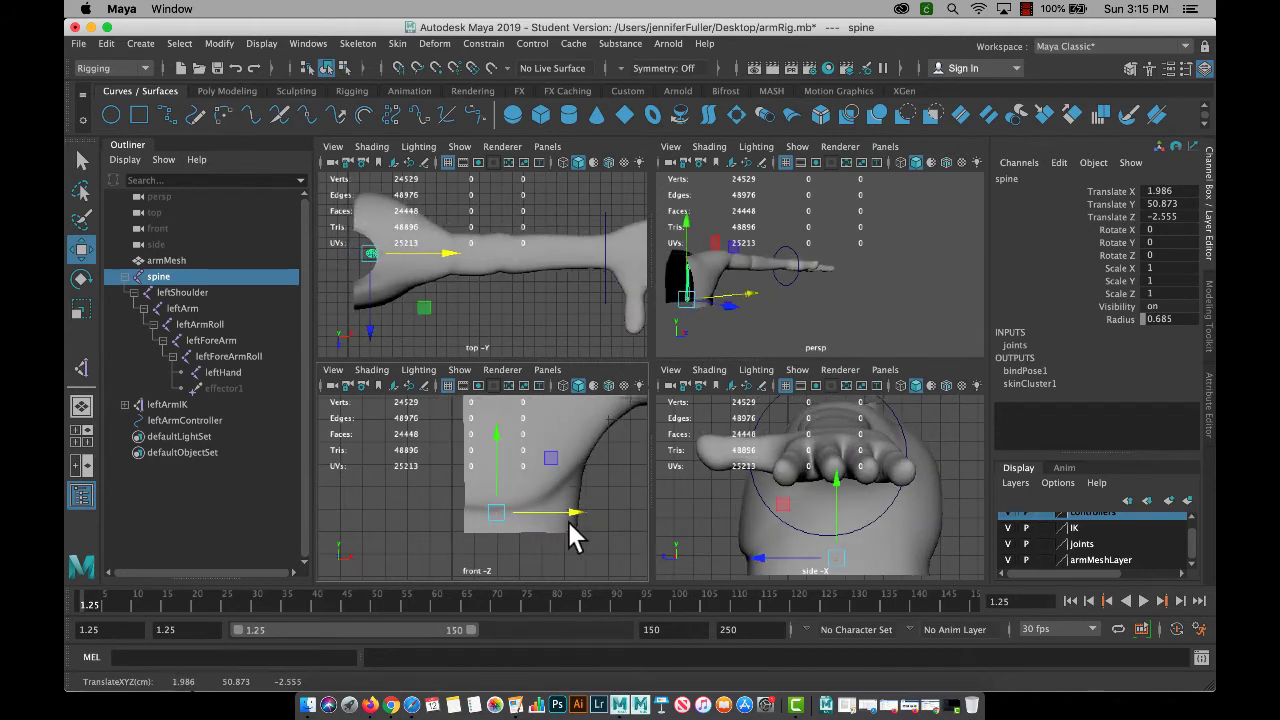
key(ctrl+z)
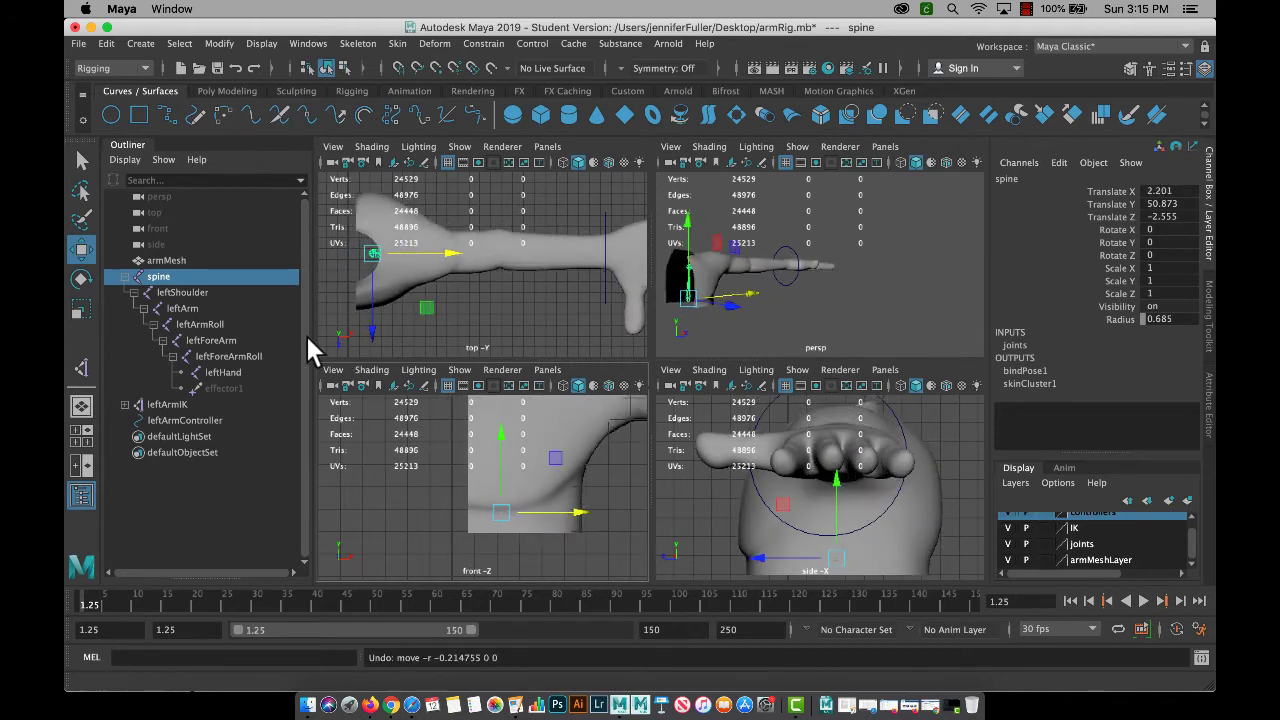
Select the spine joint together with leftArmController, move both along X until spine's Translate X is about -0.88, and clear the selection.
ctrl+click(179, 403)
ctrl+click(183, 419)
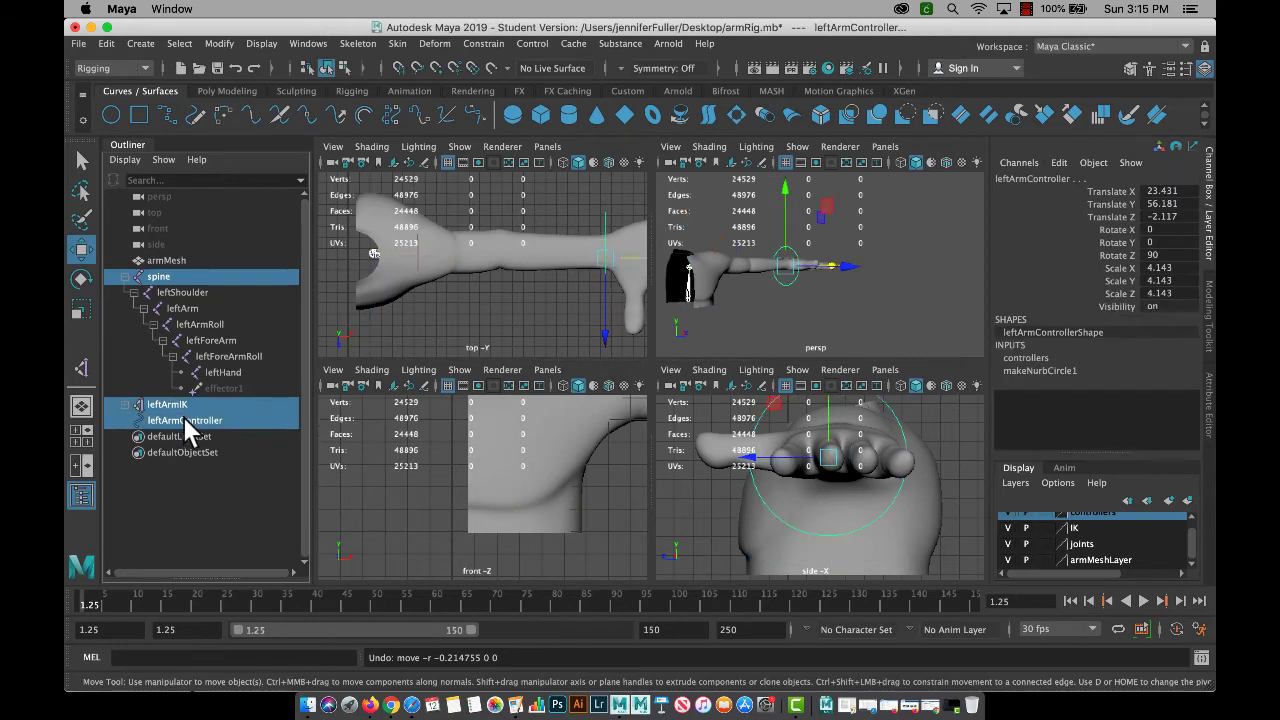
click(187, 419)
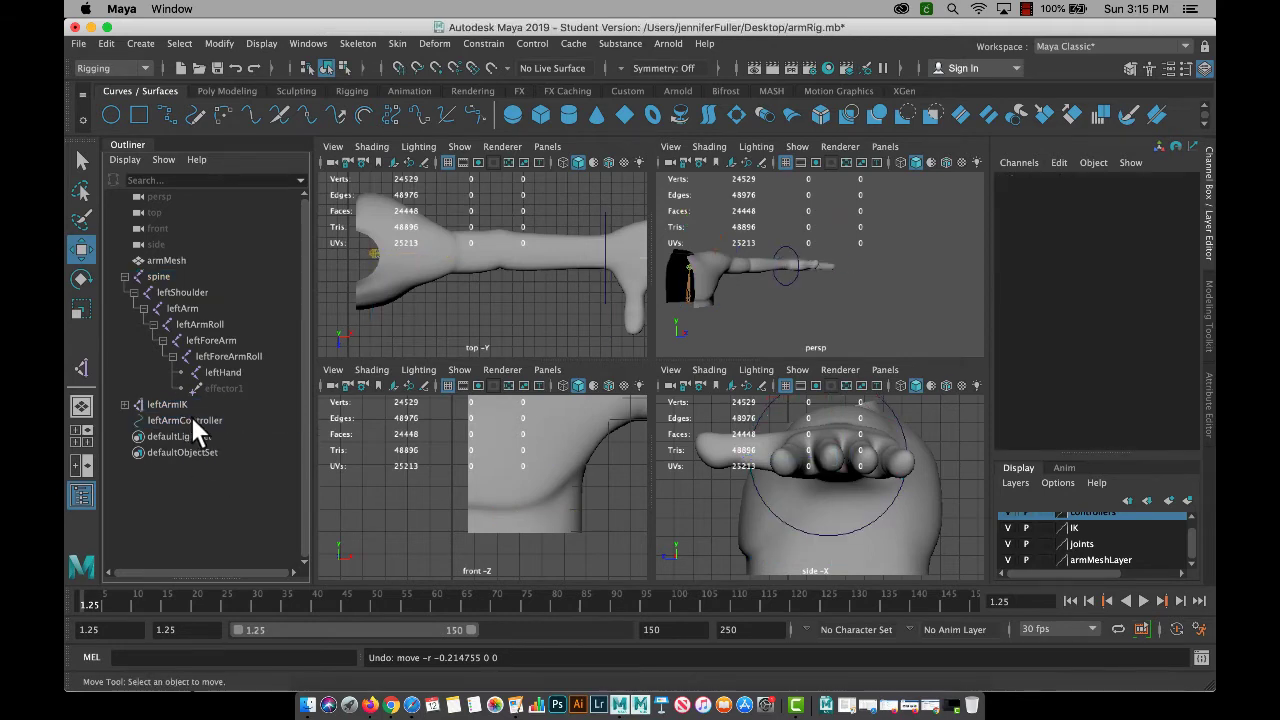
ctrl+click(156, 274)
drag(574, 511, 509, 512)
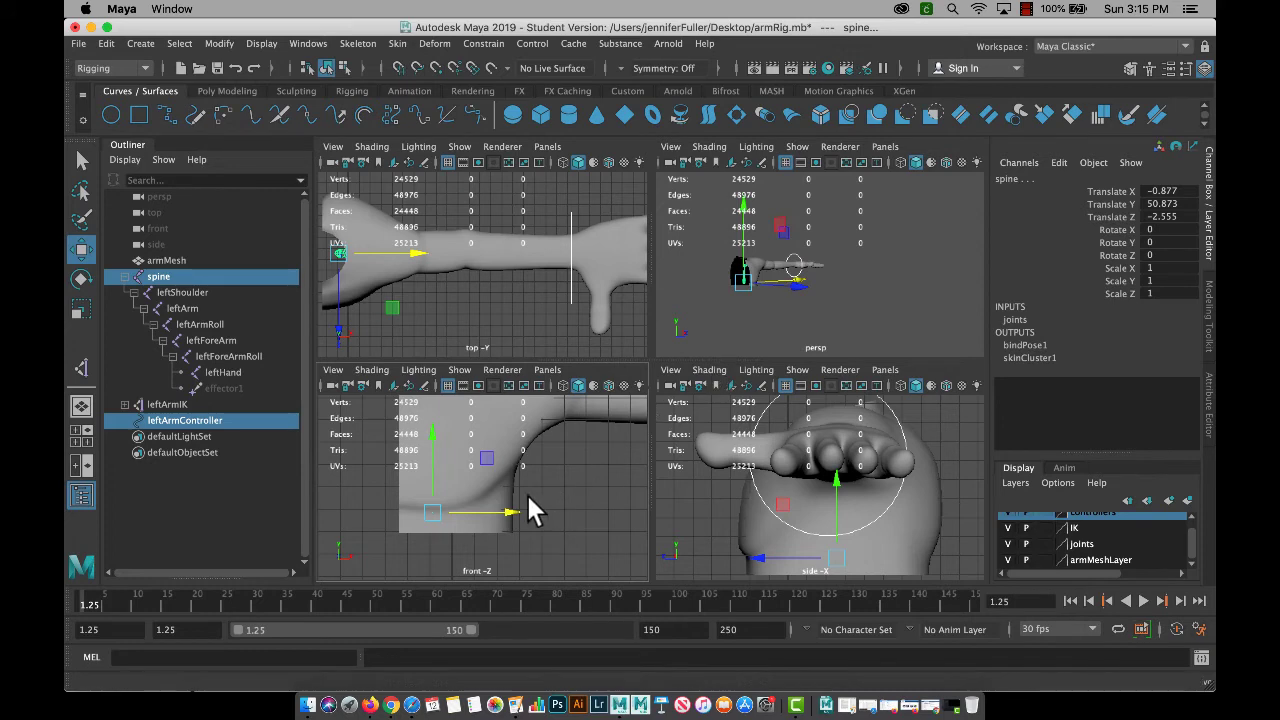
drag(509, 516, 471, 491)
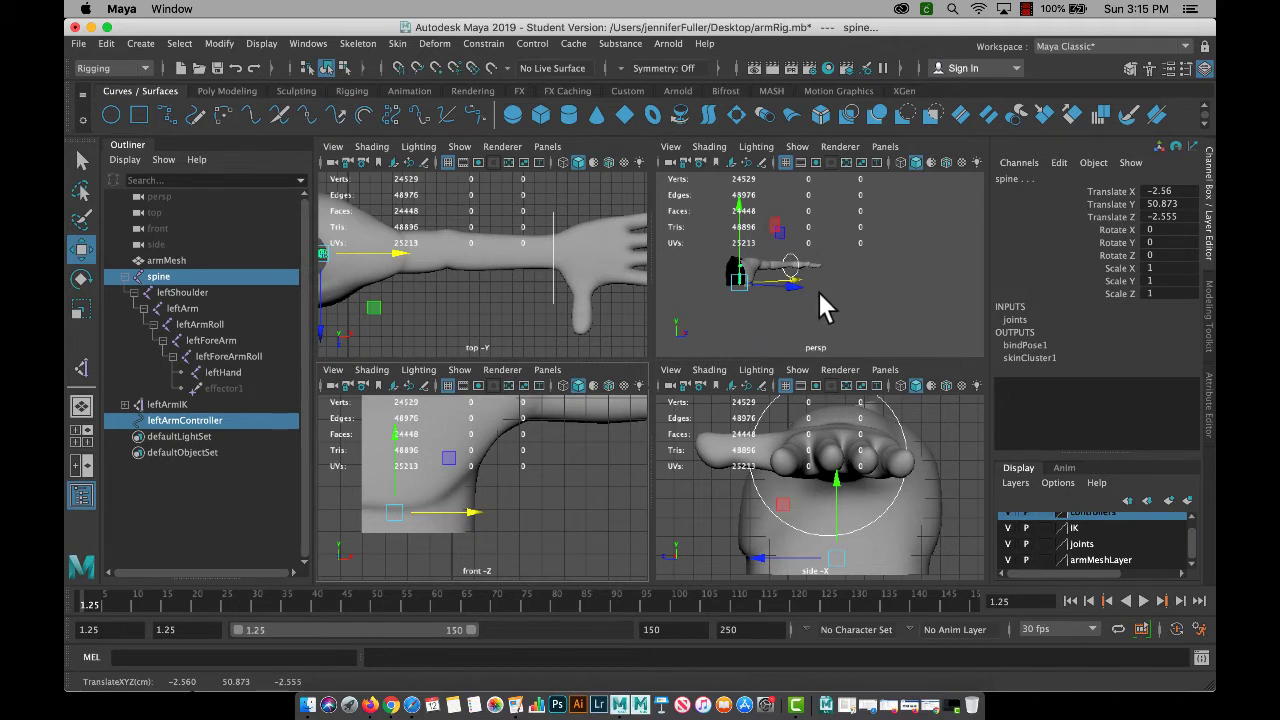
click(860, 297)
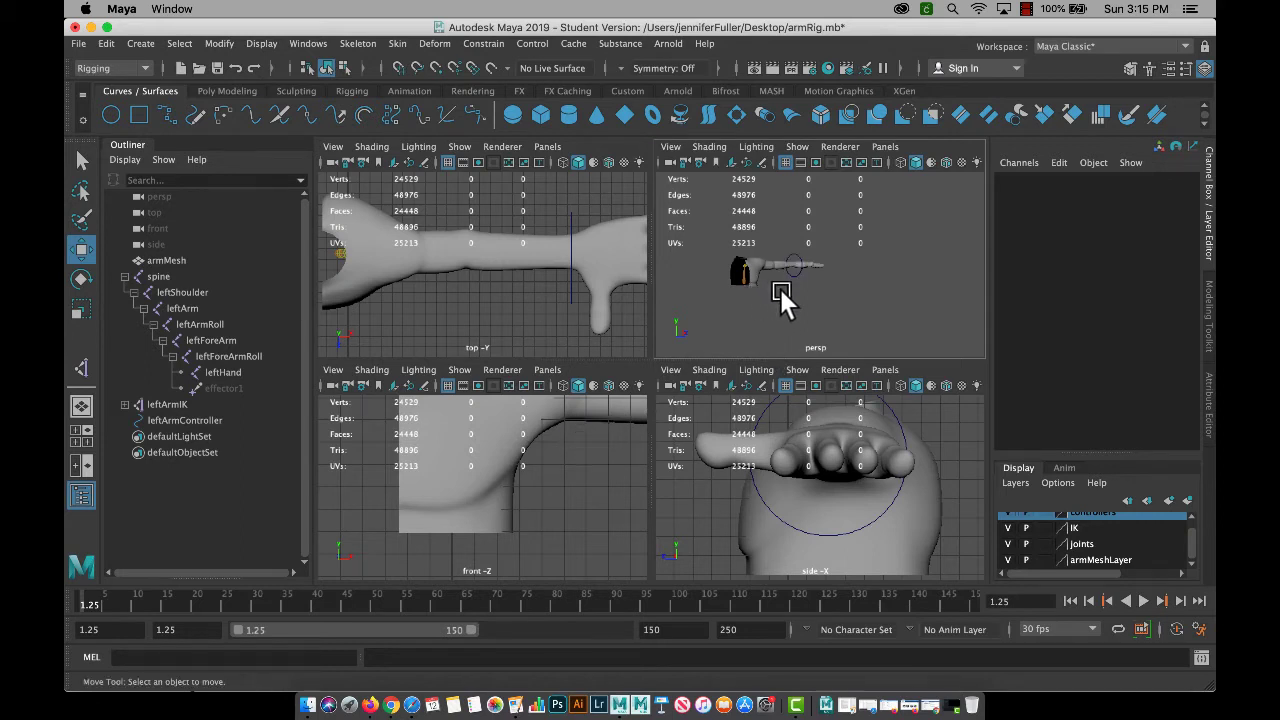
Switch armMesh to vertex mode and select the four vertices at the underarm fold in the front view.
scroll(780, 289, up, 5)
right_click(496, 528)
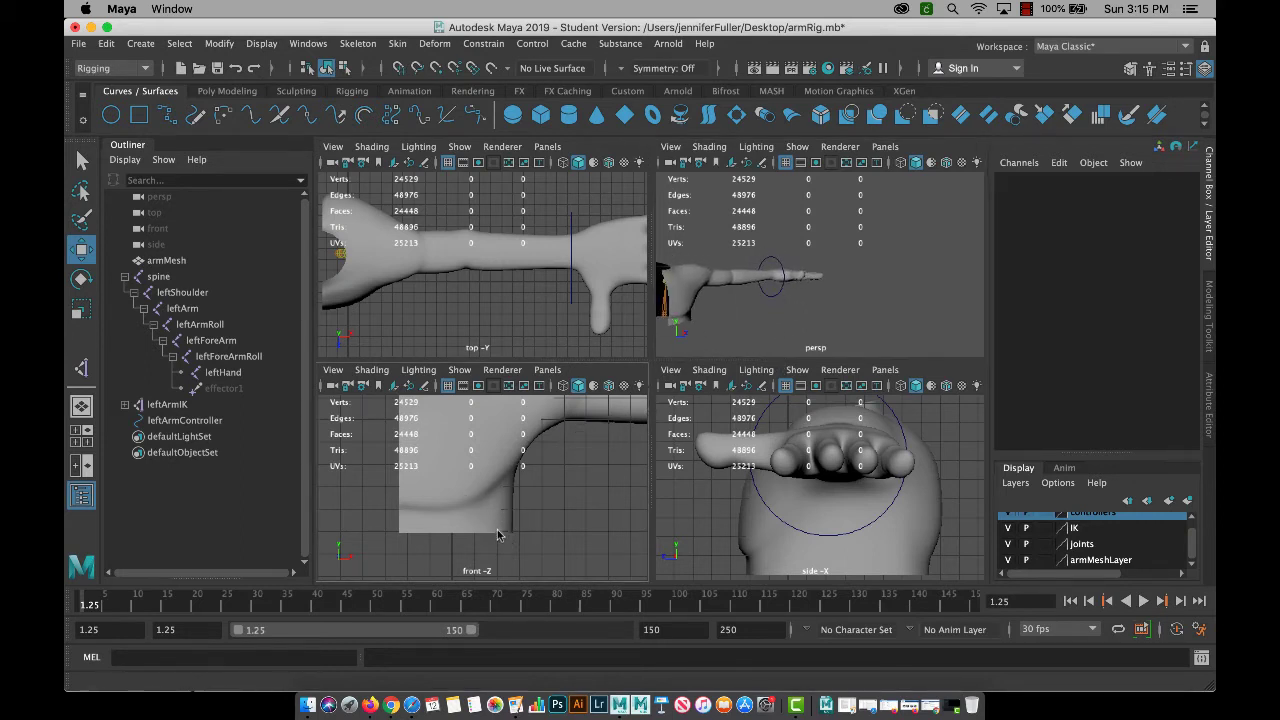
click(510, 525)
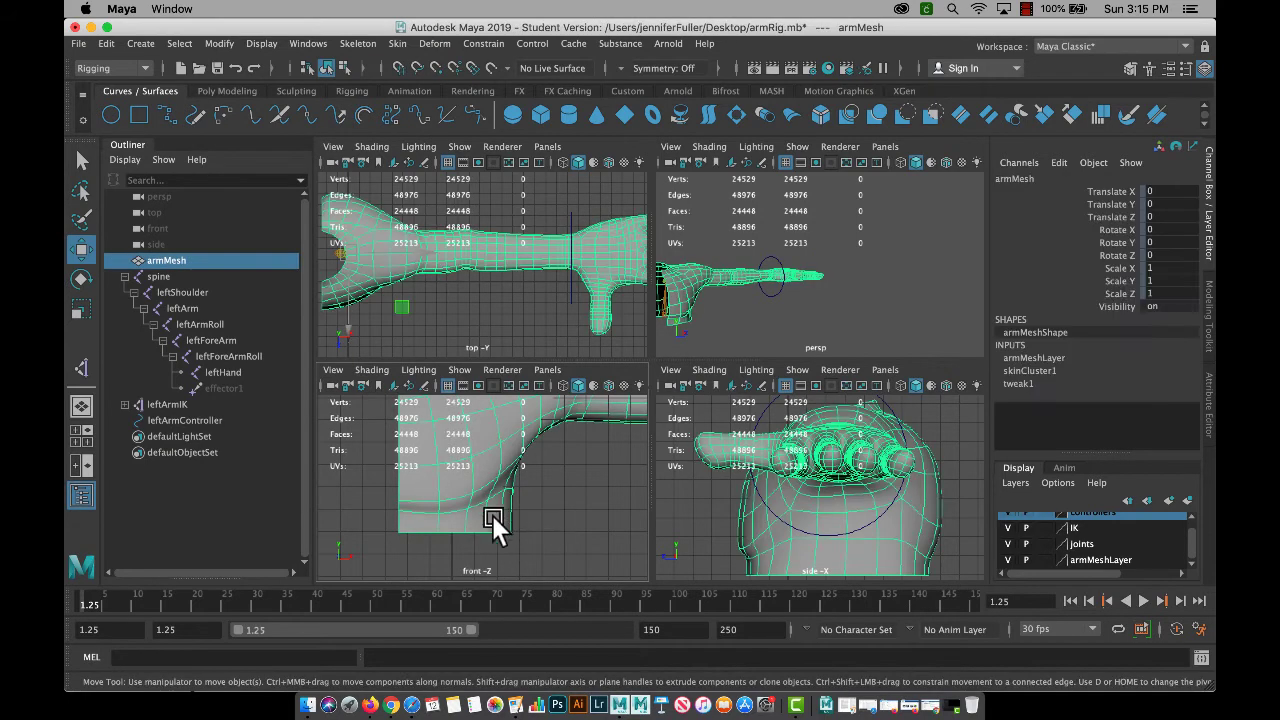
right_drag(505, 282, 455, 283)
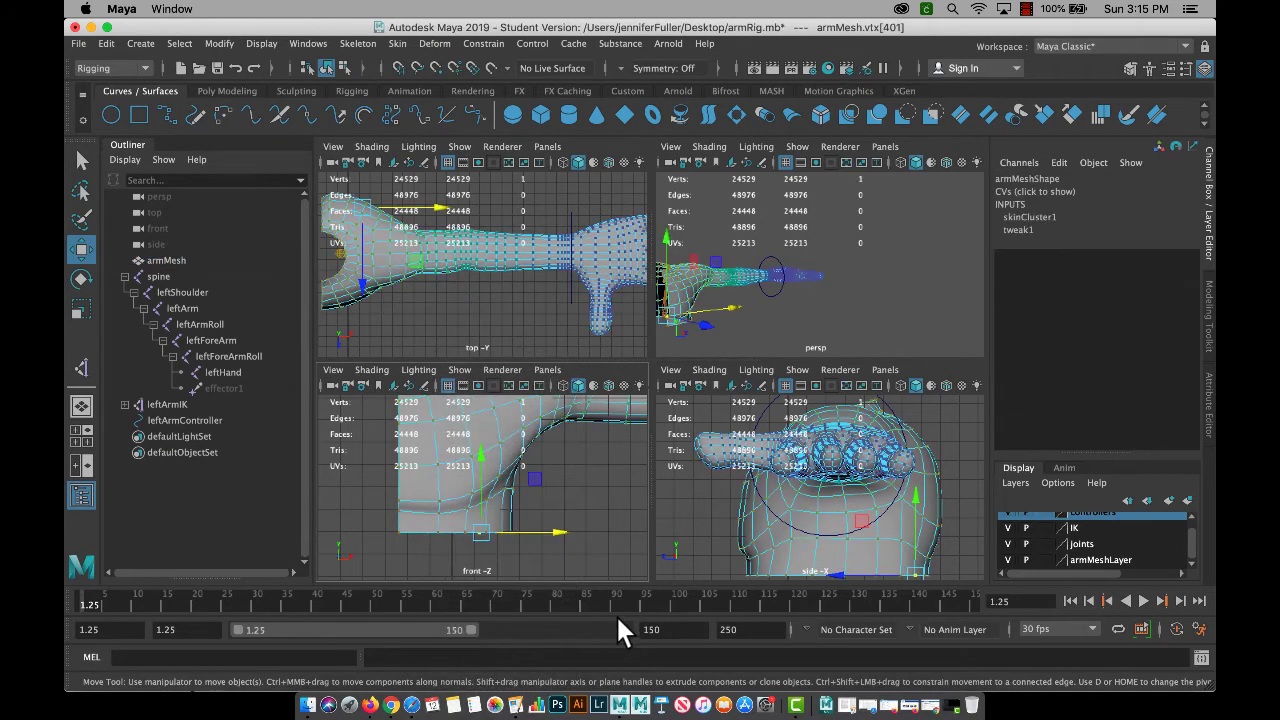
click(502, 487)
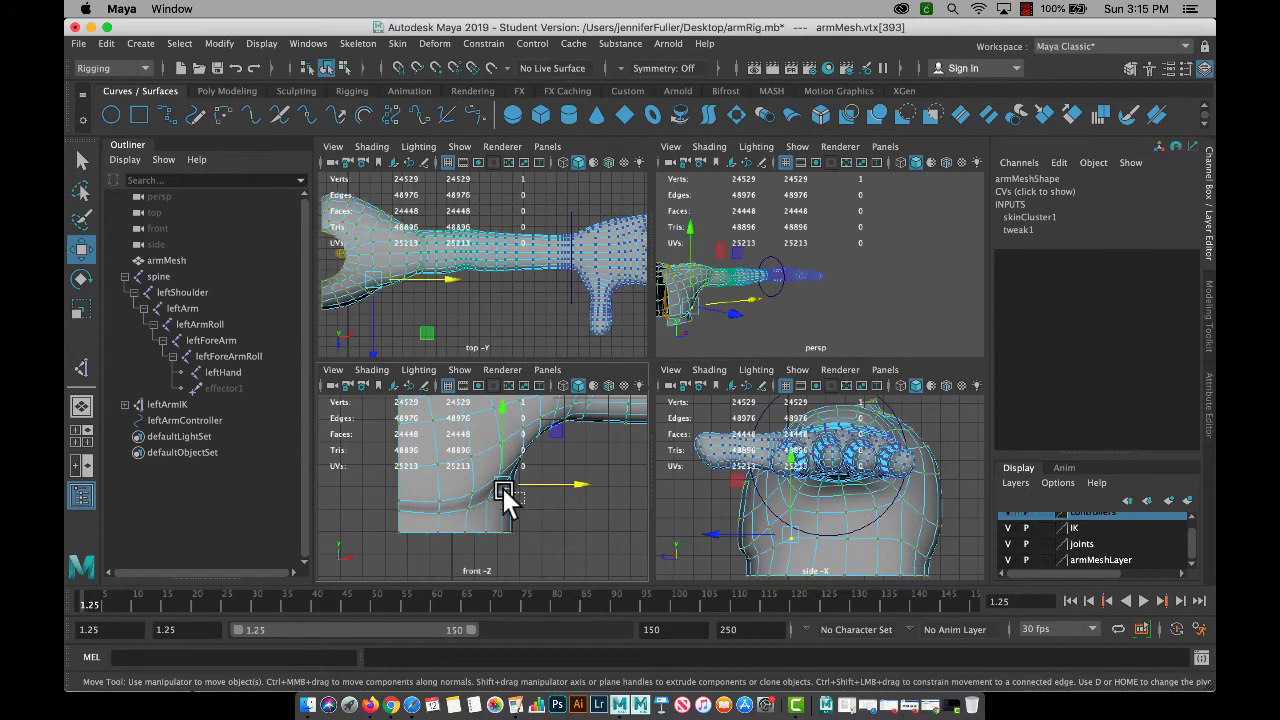
drag(502, 475, 500, 475)
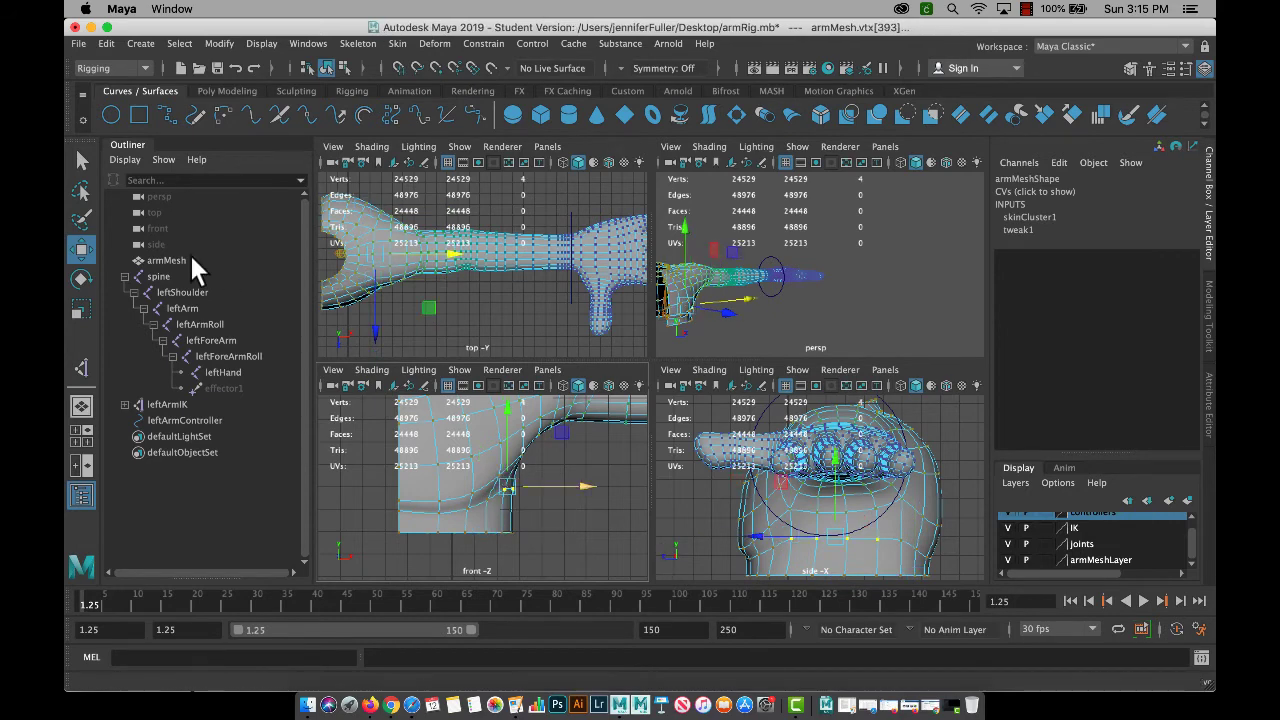
Show the four vertices' smooth skin weights in the Component Editor and set leftArm, leftArmRoll, leftForeArm and leftForeArmRoll to 0.
click(303, 43)
mouse_move(360, 100)
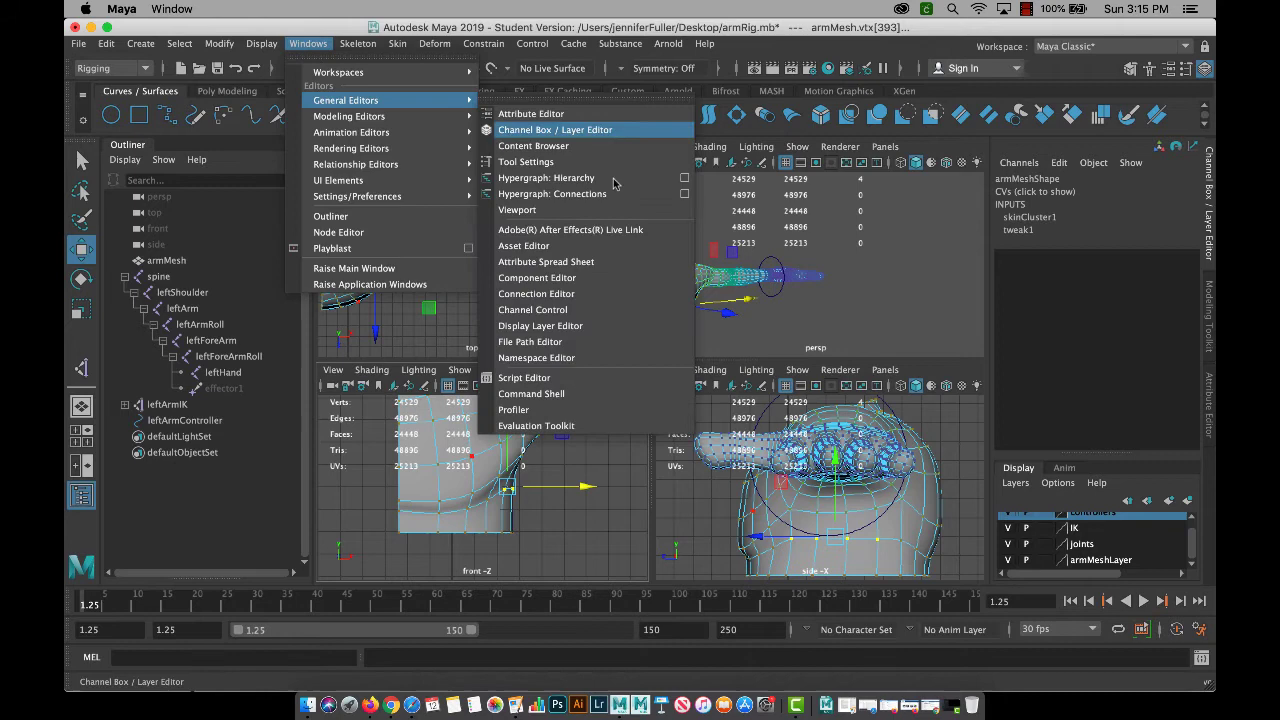
click(596, 277)
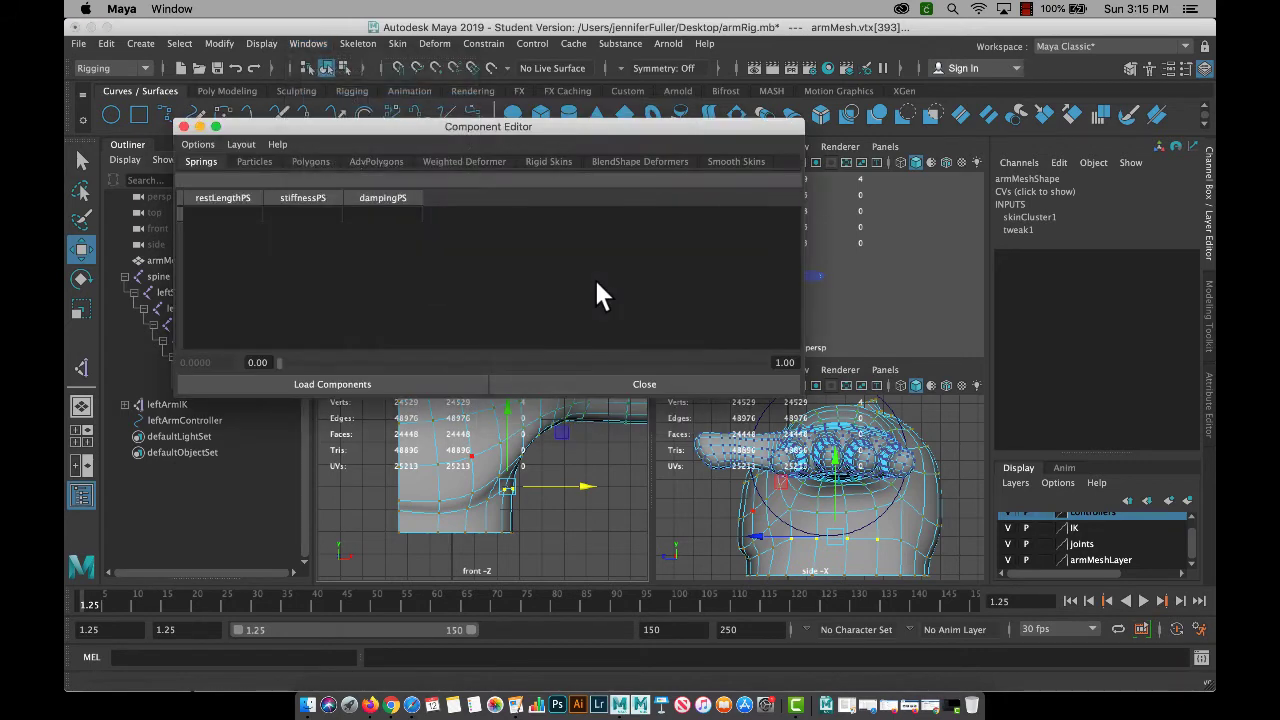
click(732, 163)
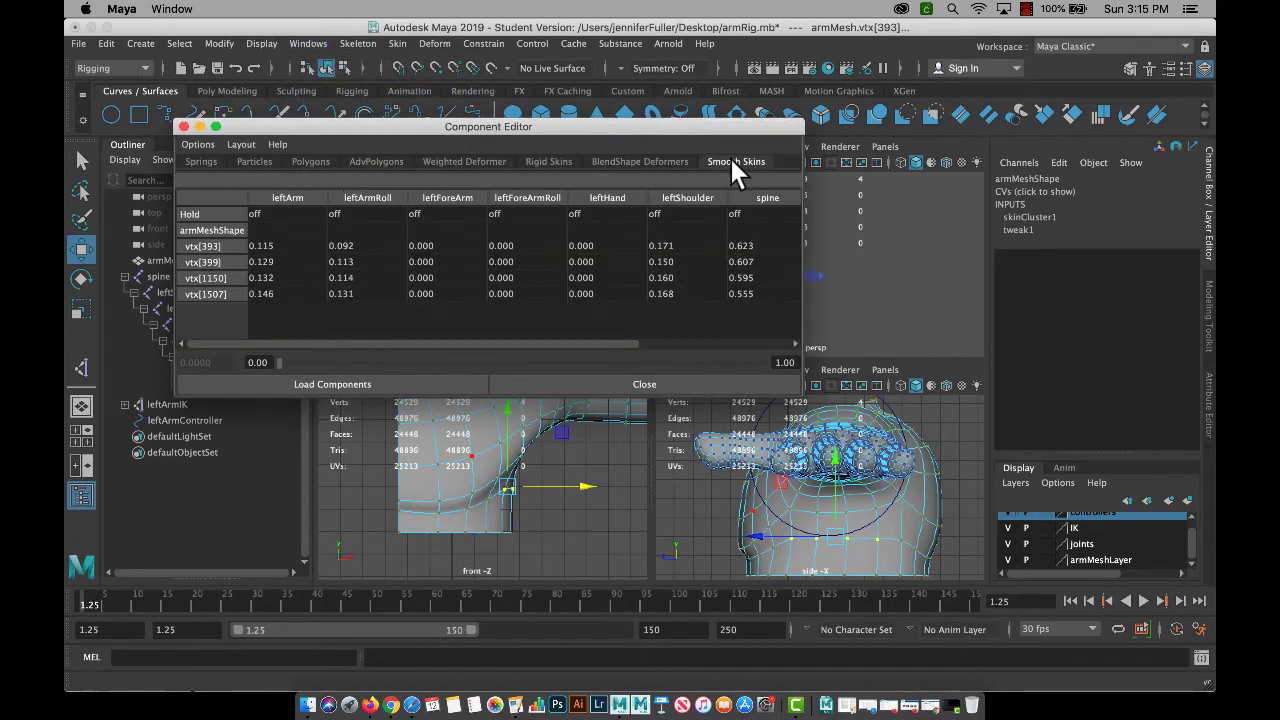
drag(269, 245, 530, 293)
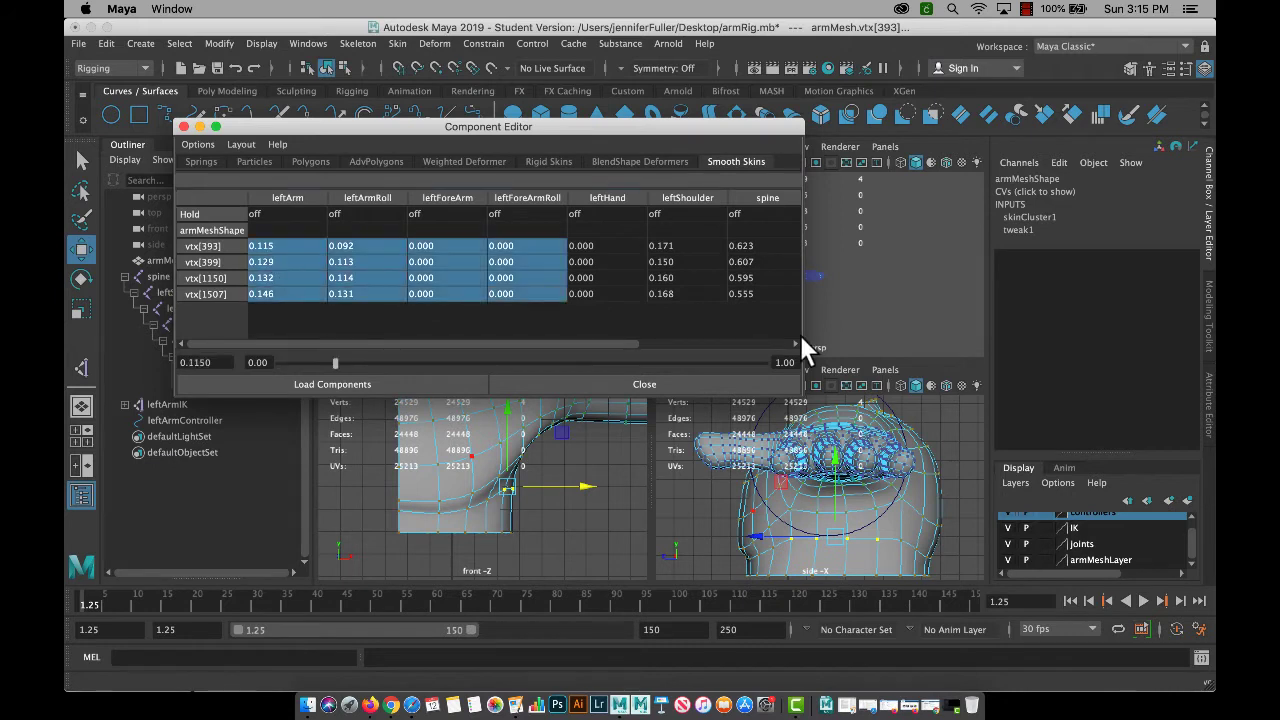
text(0)
key(Return)
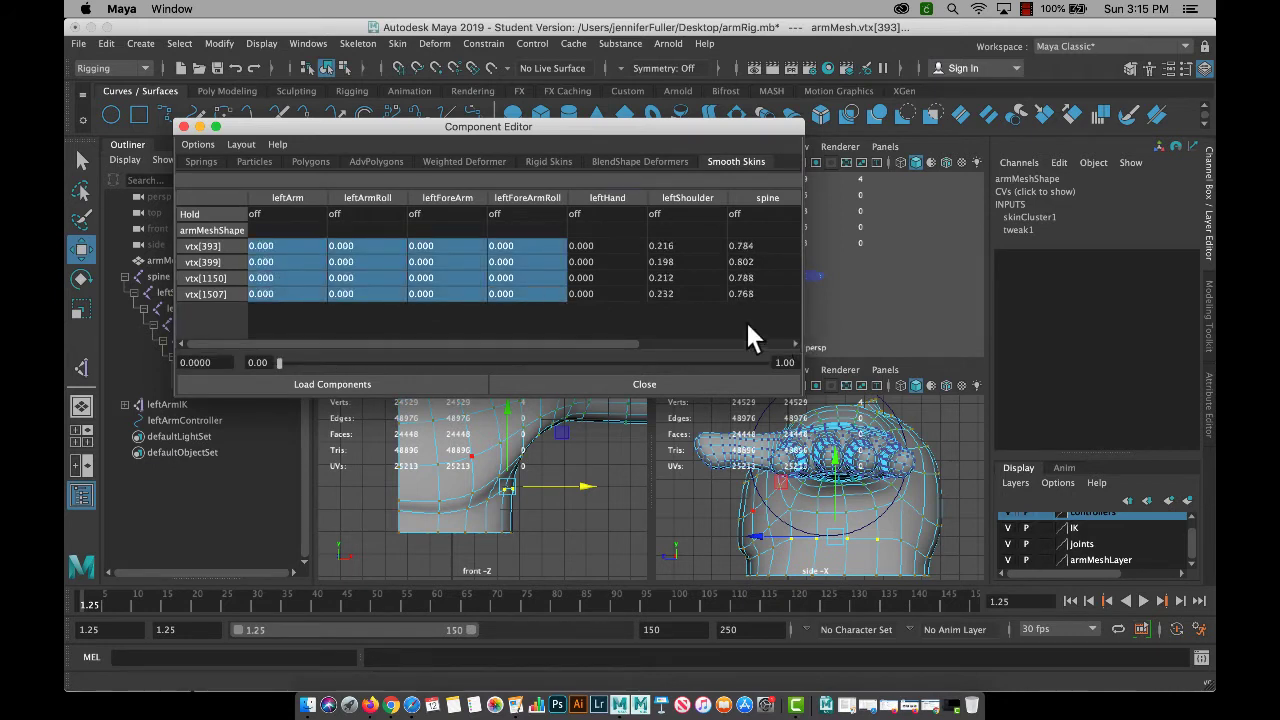
Set the leftShoulder and spine weights of all four underarm vertices to 0.
drag(607, 245, 840, 325)
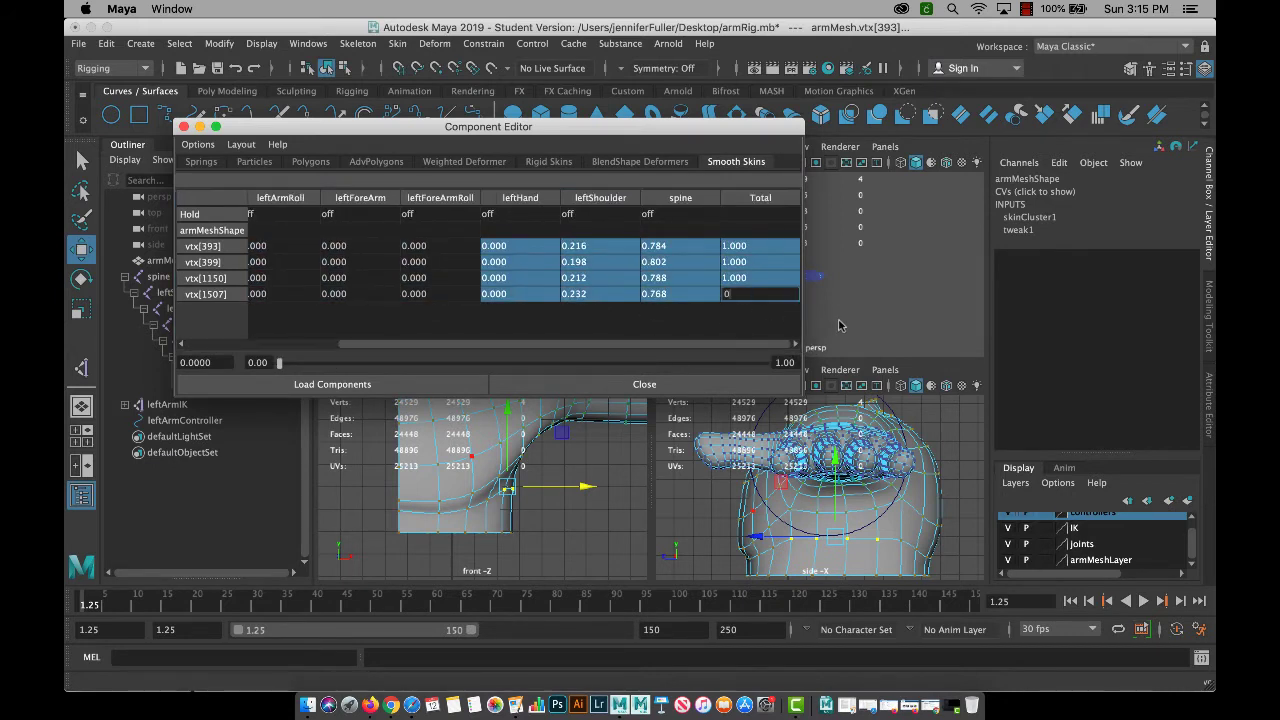
double_click(576, 245)
drag(673, 289, 573, 243)
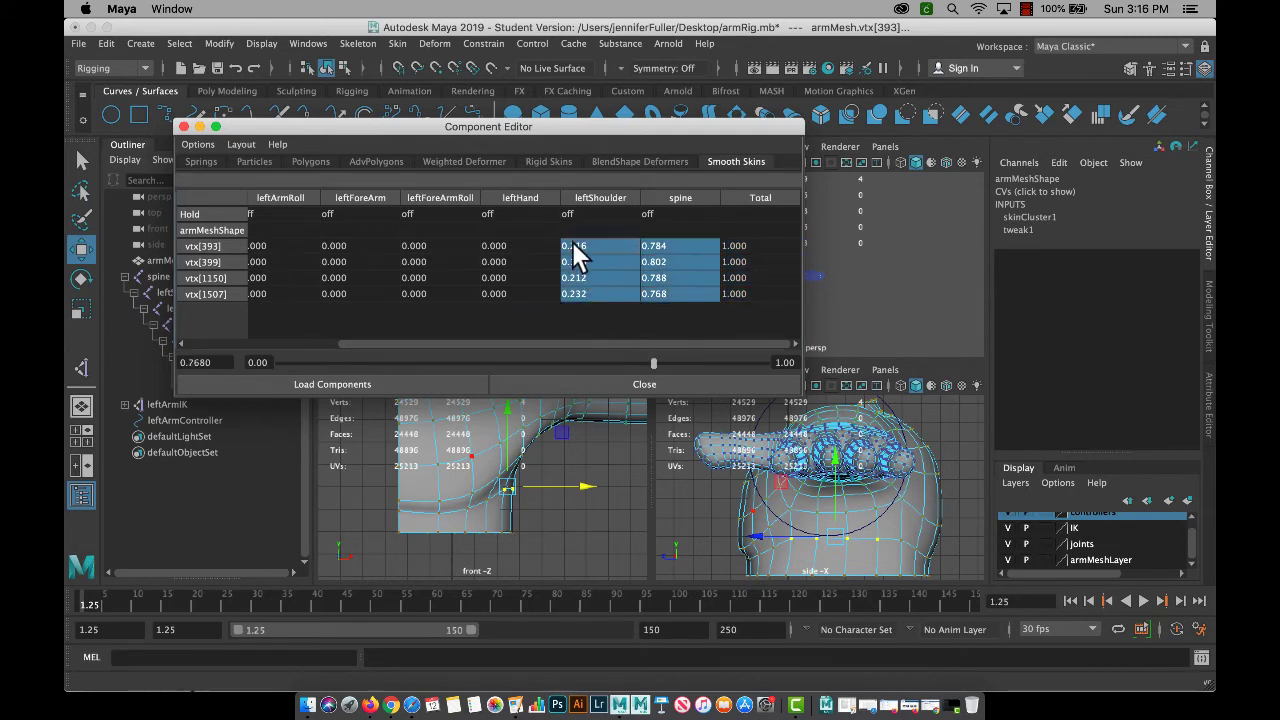
text(0)
key(Return)
drag(578, 294, 578, 242)
text(0)
key(Return)
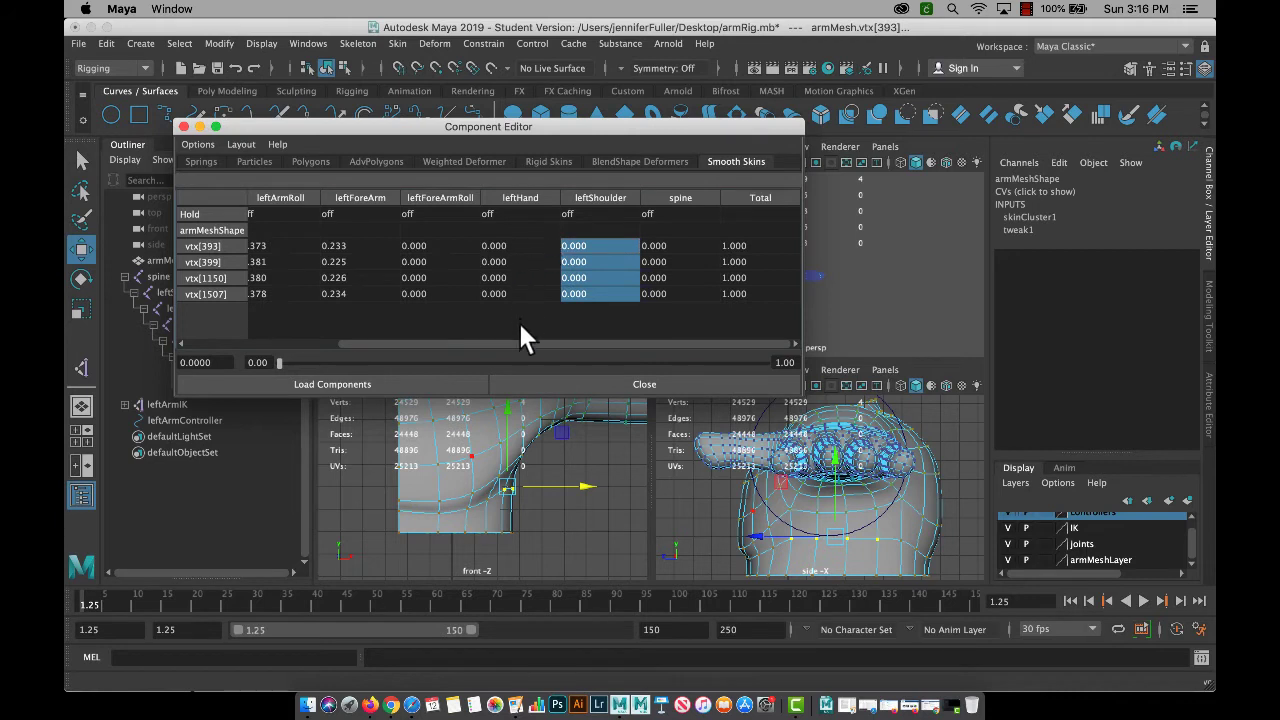
Set the leftHand weight of all four underarm vertices to 1, and minimize the Component Editor.
drag(506, 246, 509, 292)
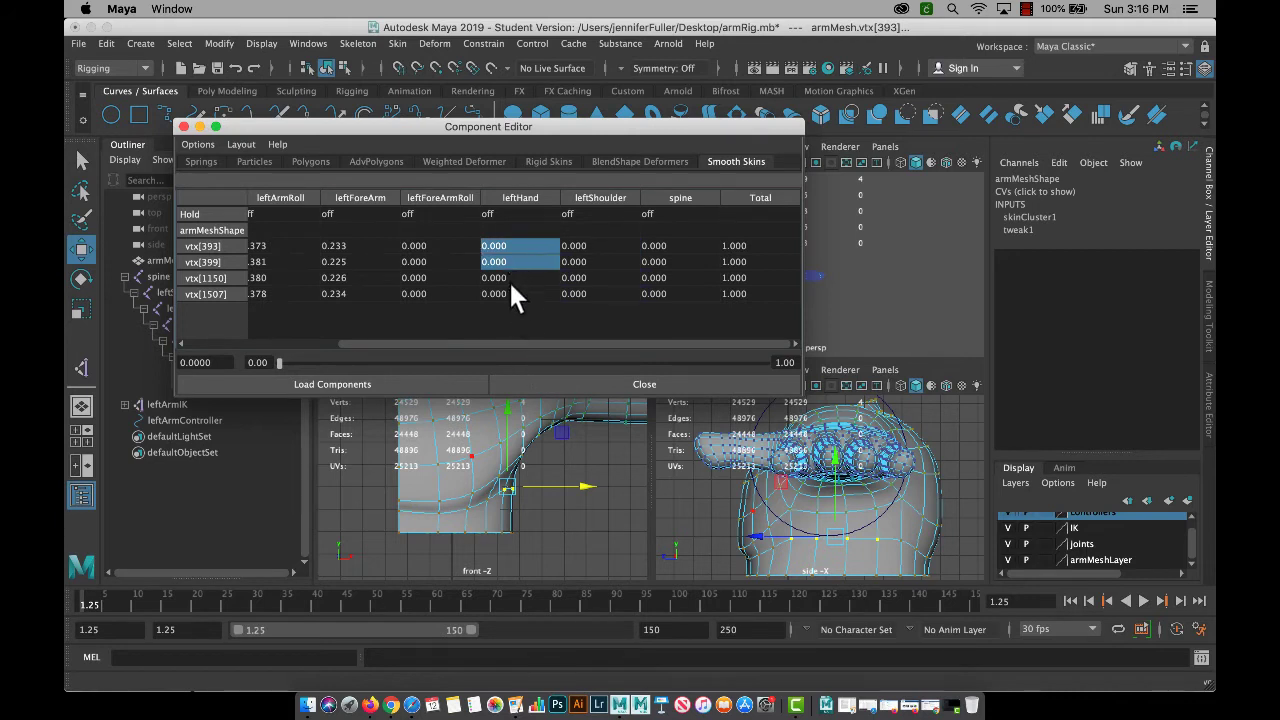
text(1)
key(Return)
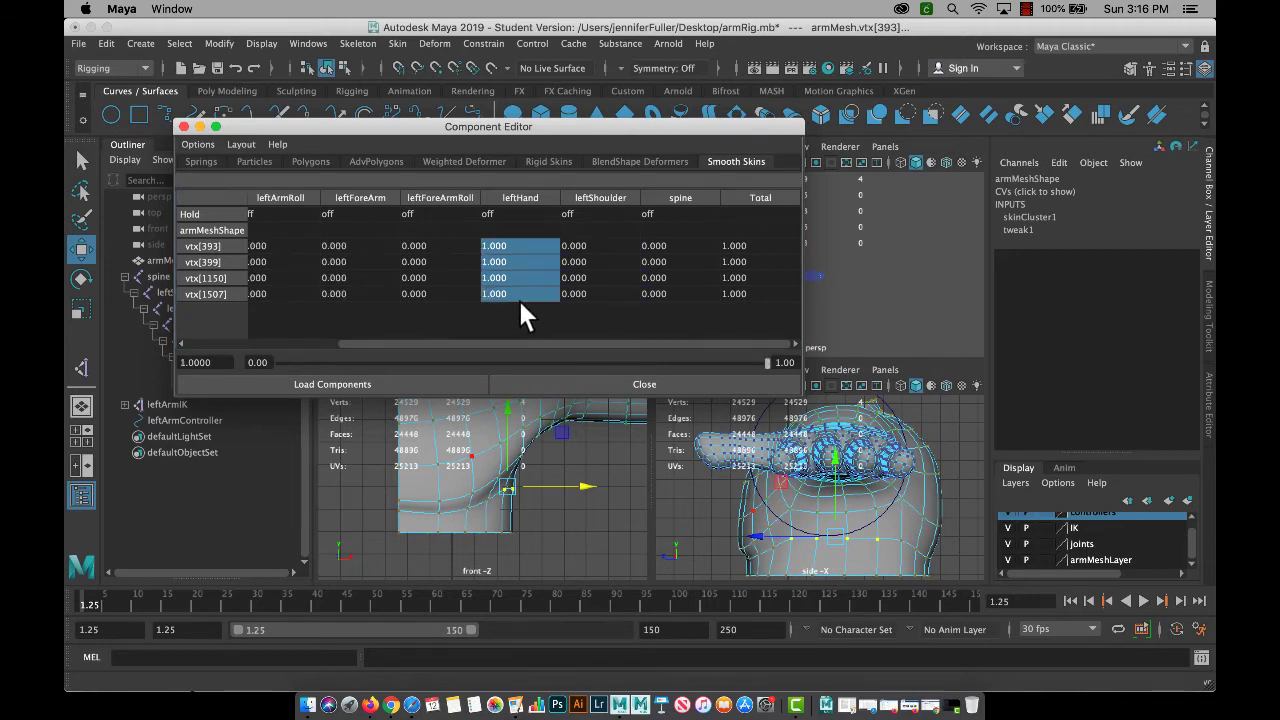
click(200, 127)
Return armMesh to object mode and select leftArmController at the wrist in the front view.
scroll(554, 466, down, 3)
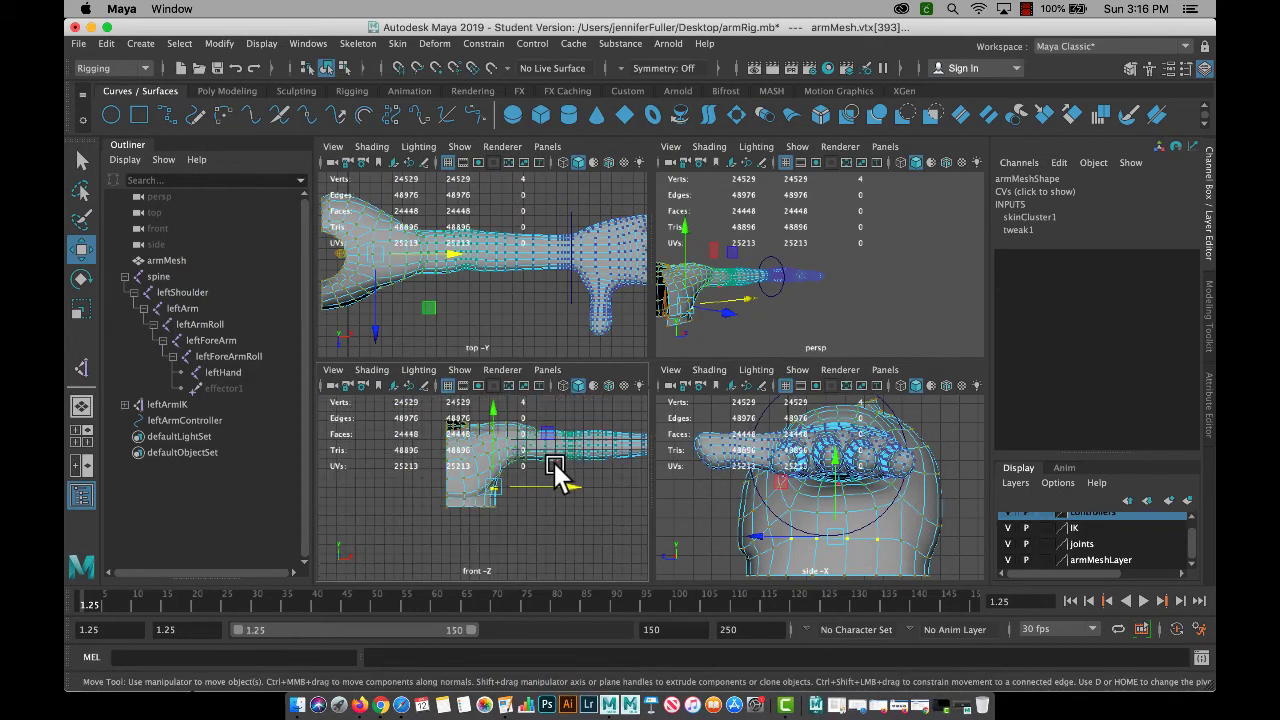
scroll(622, 432, up, 2)
alt+middle_drag(635, 434, 626, 432)
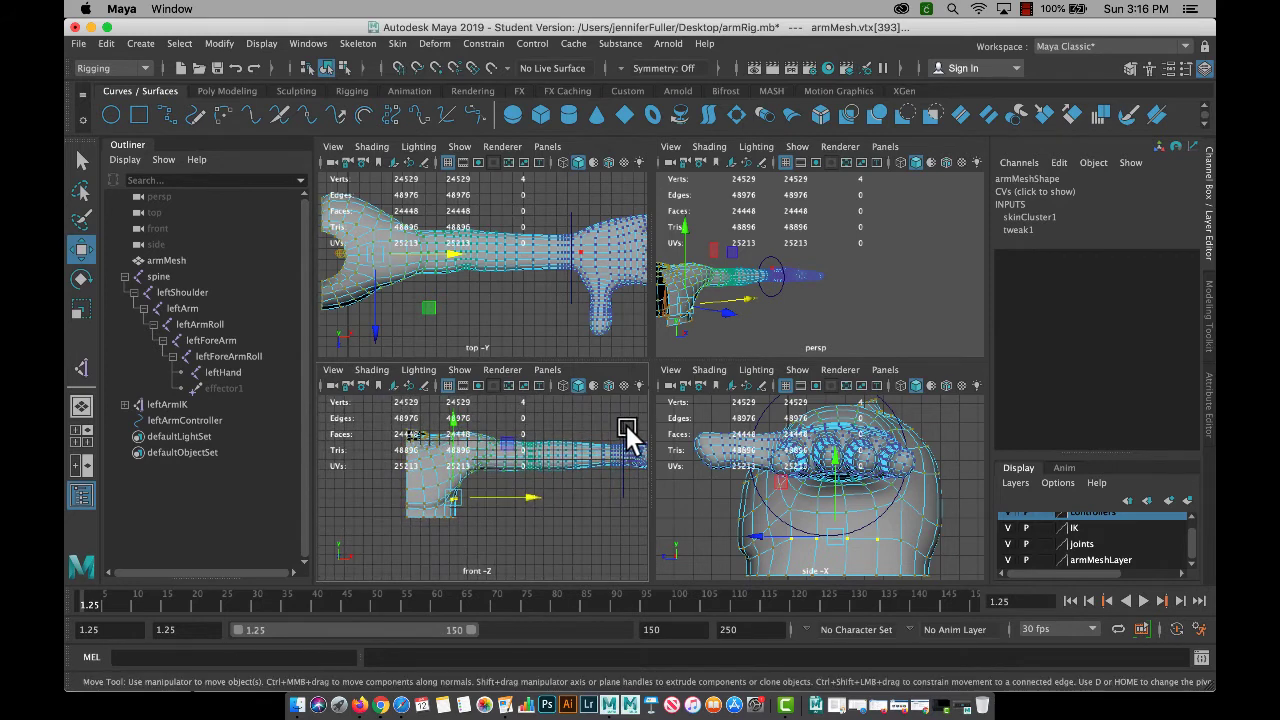
click(629, 442)
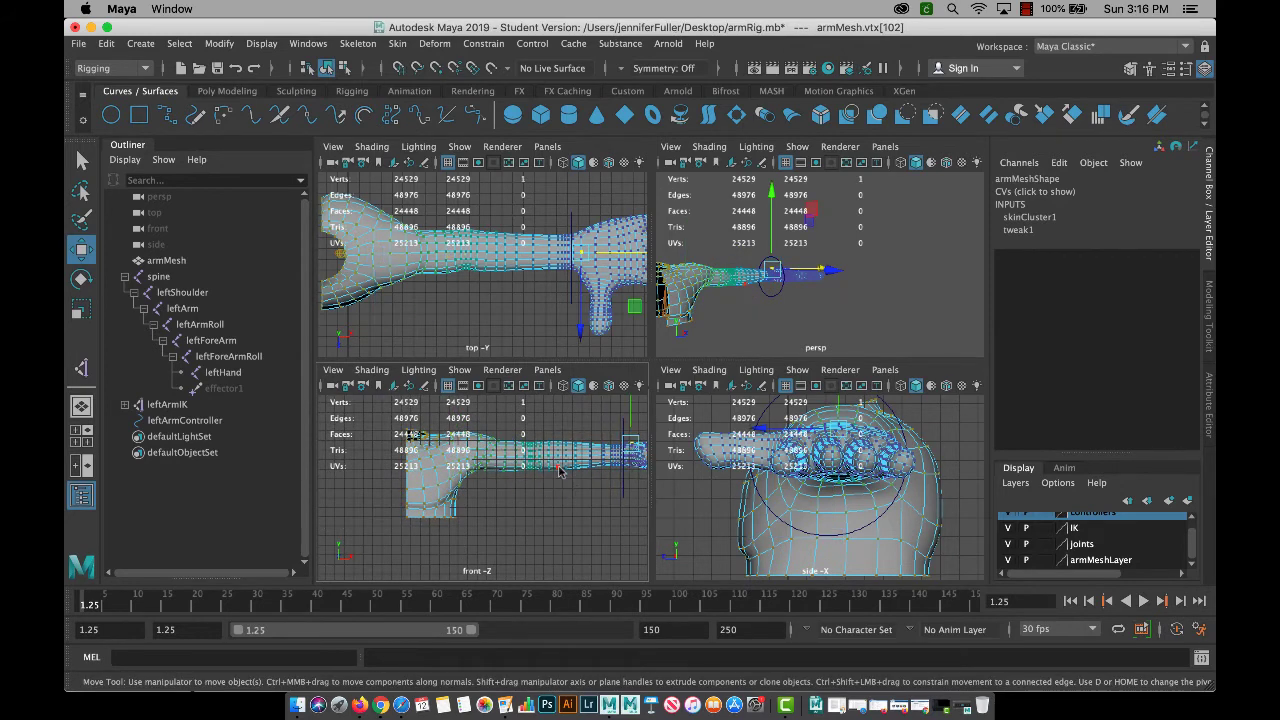
right_drag(559, 469, 612, 258)
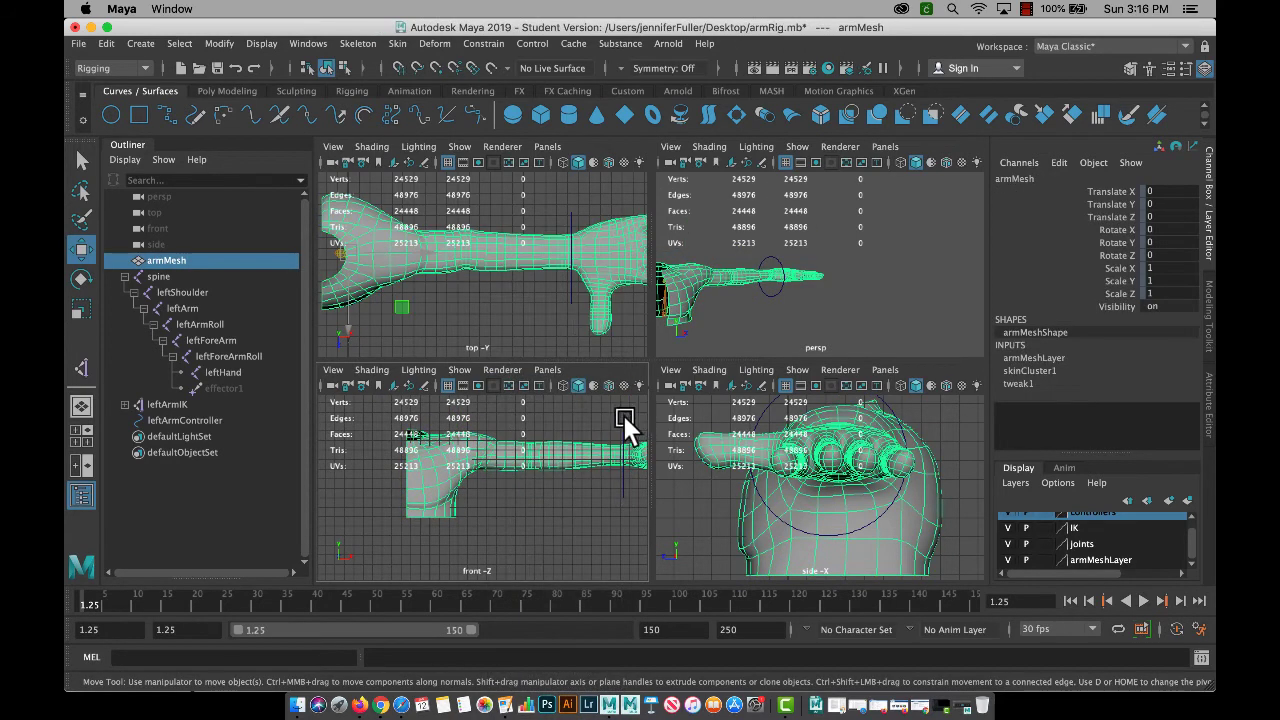
click(630, 452)
Test the underarm deformation by moving leftArmController freely in the front view, undo the moves, and clear the selection.
drag(566, 480, 547, 409)
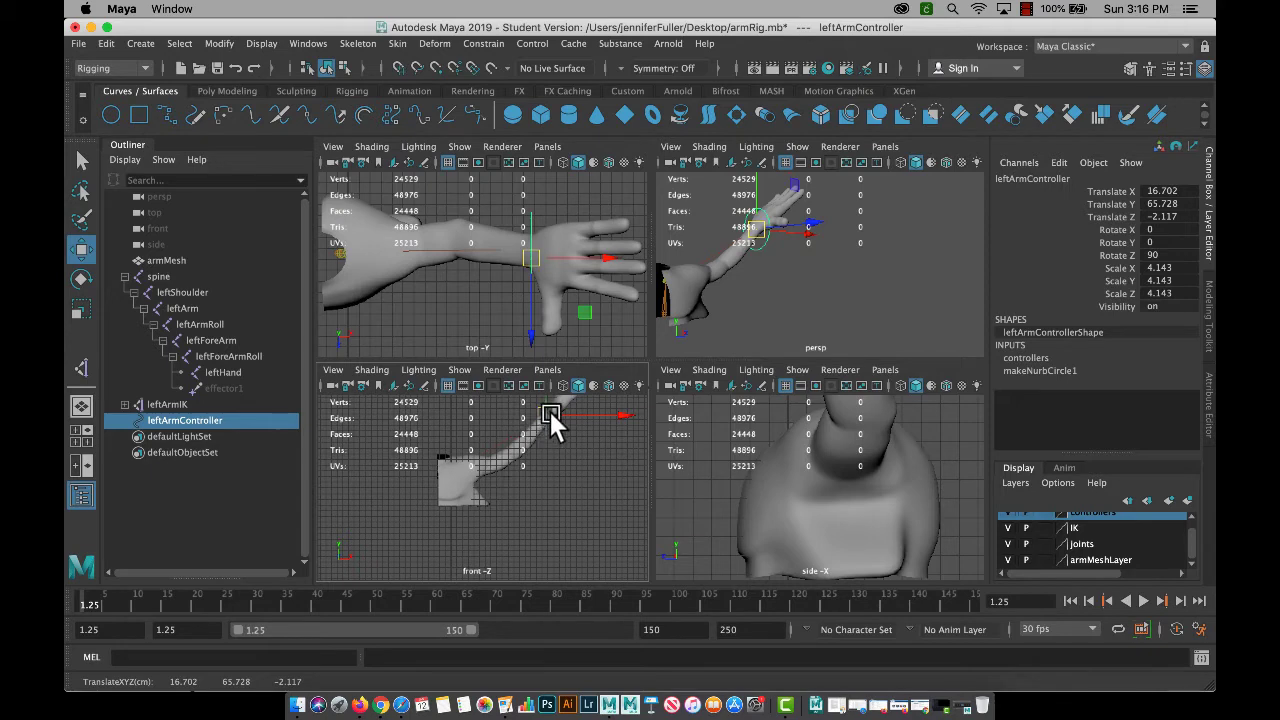
drag(550, 413, 598, 440)
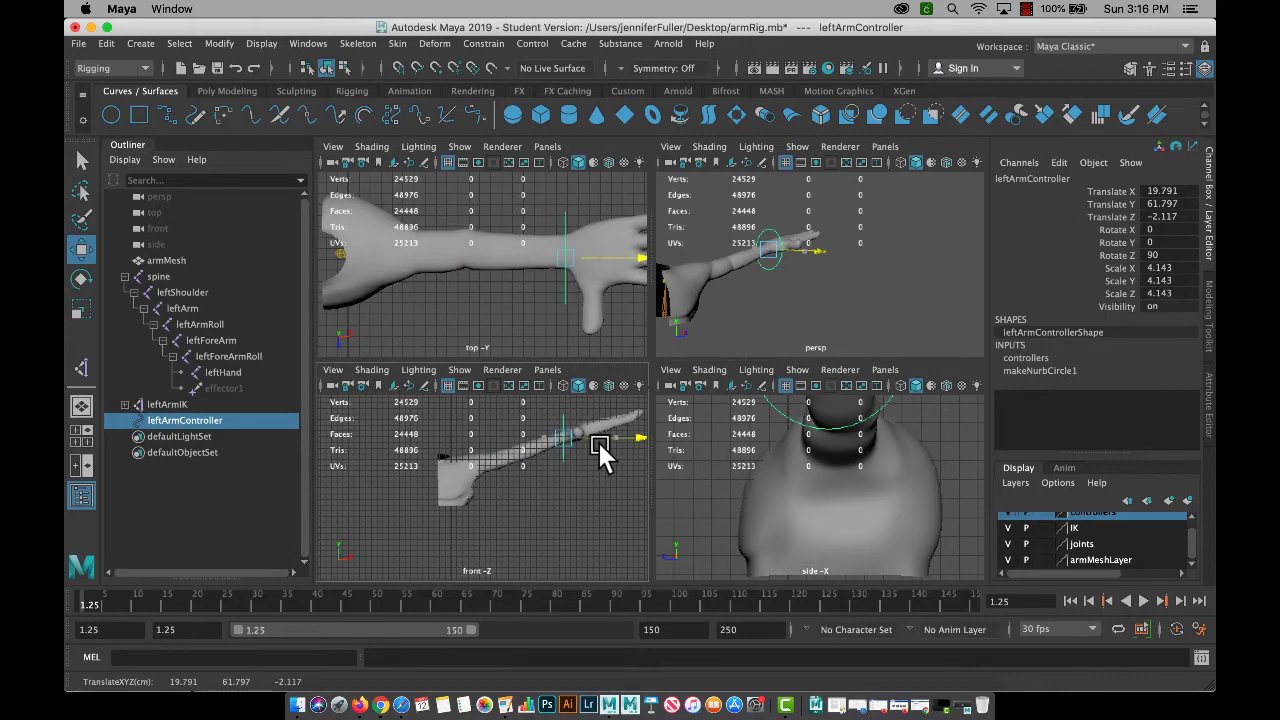
key(z)
key(z)
key(z)
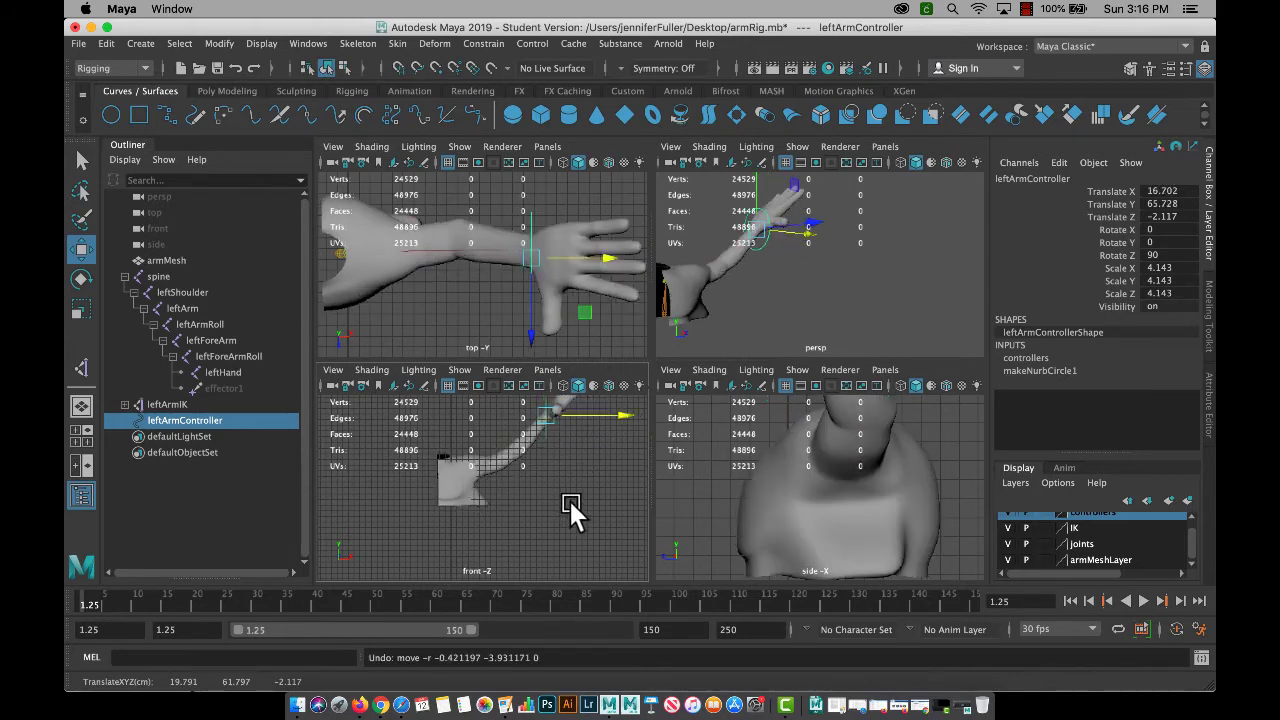
key(z)
key(z)
click(595, 507)
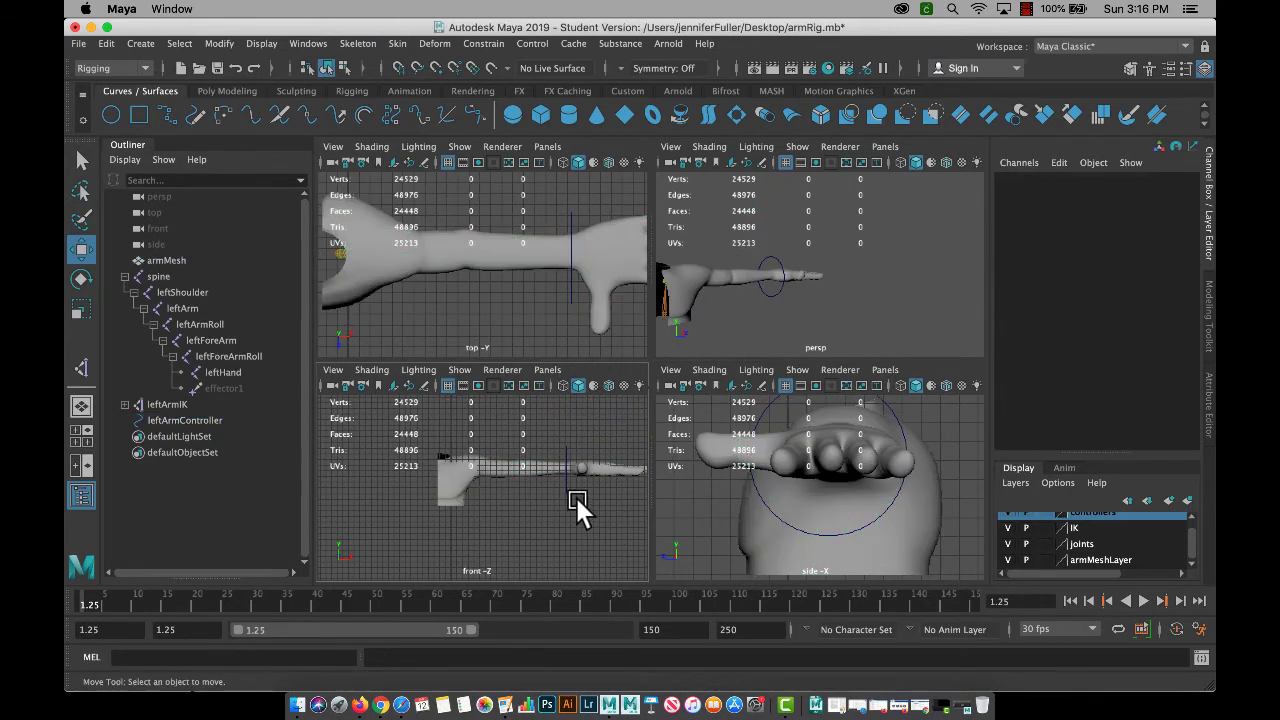
Set armMeshLayer to template display and select the leftForeArm joint at the elbow in the top view.
click(481, 263)
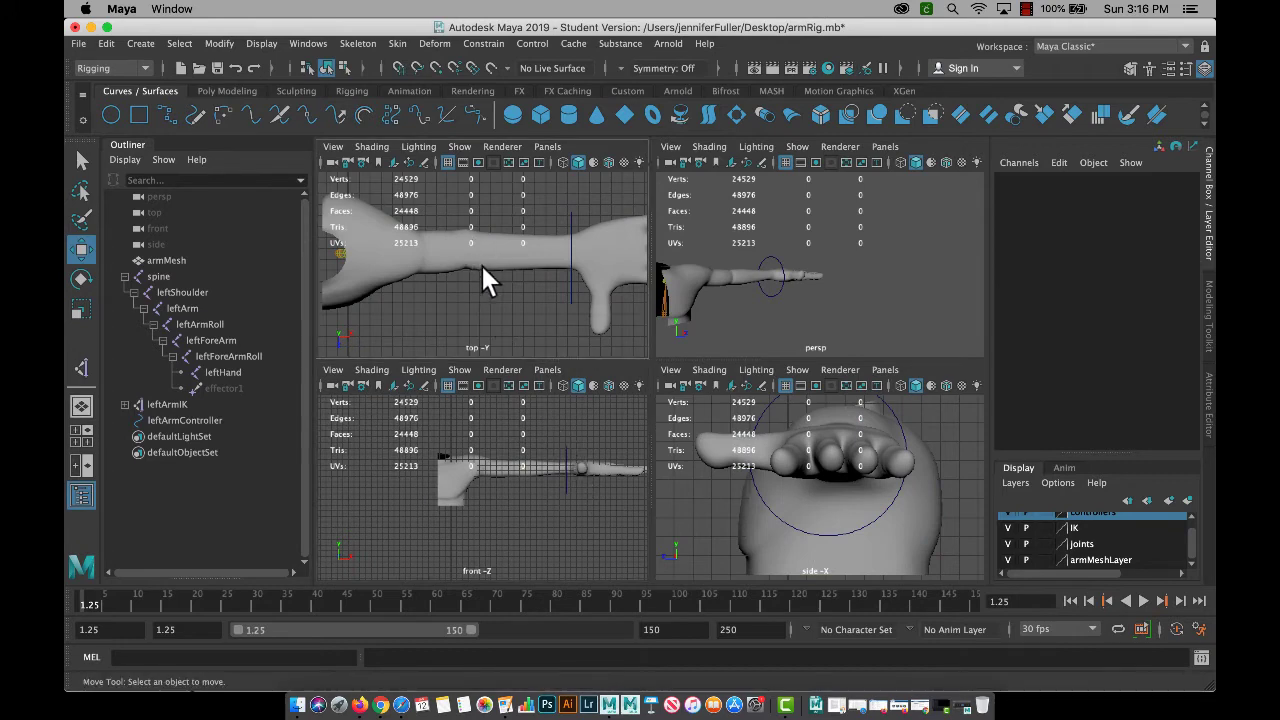
click(1043, 559)
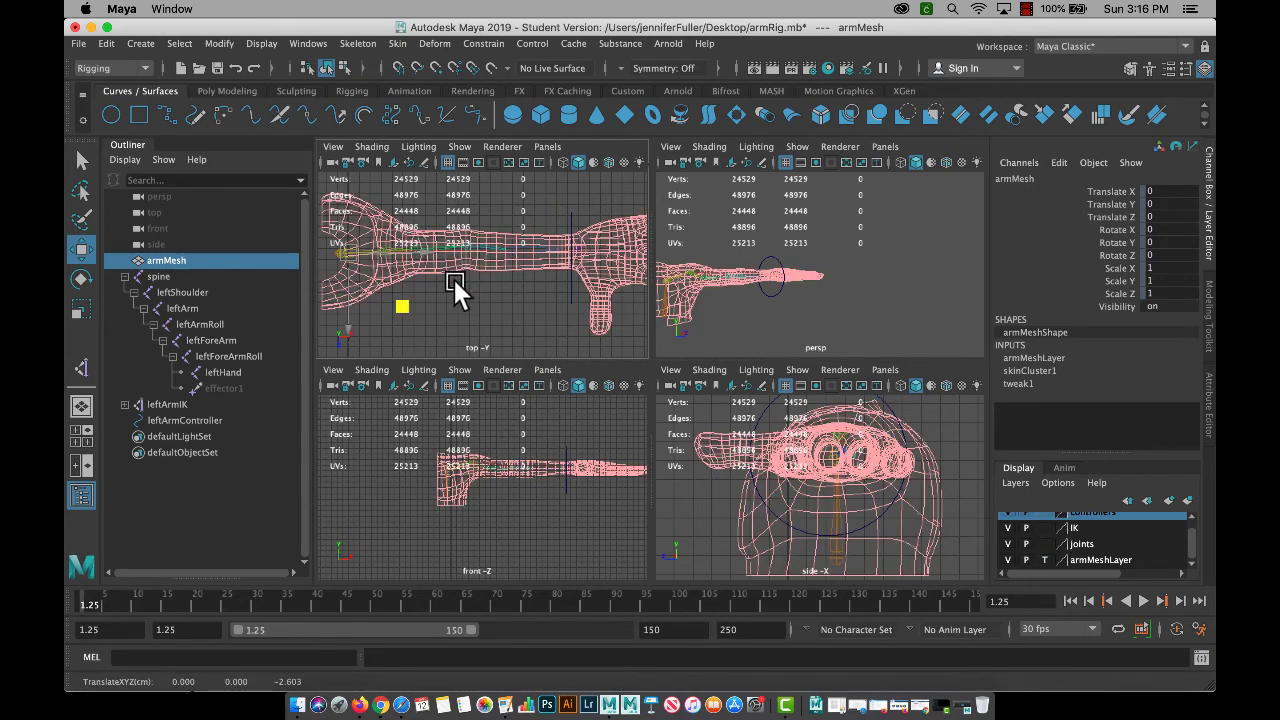
click(462, 242)
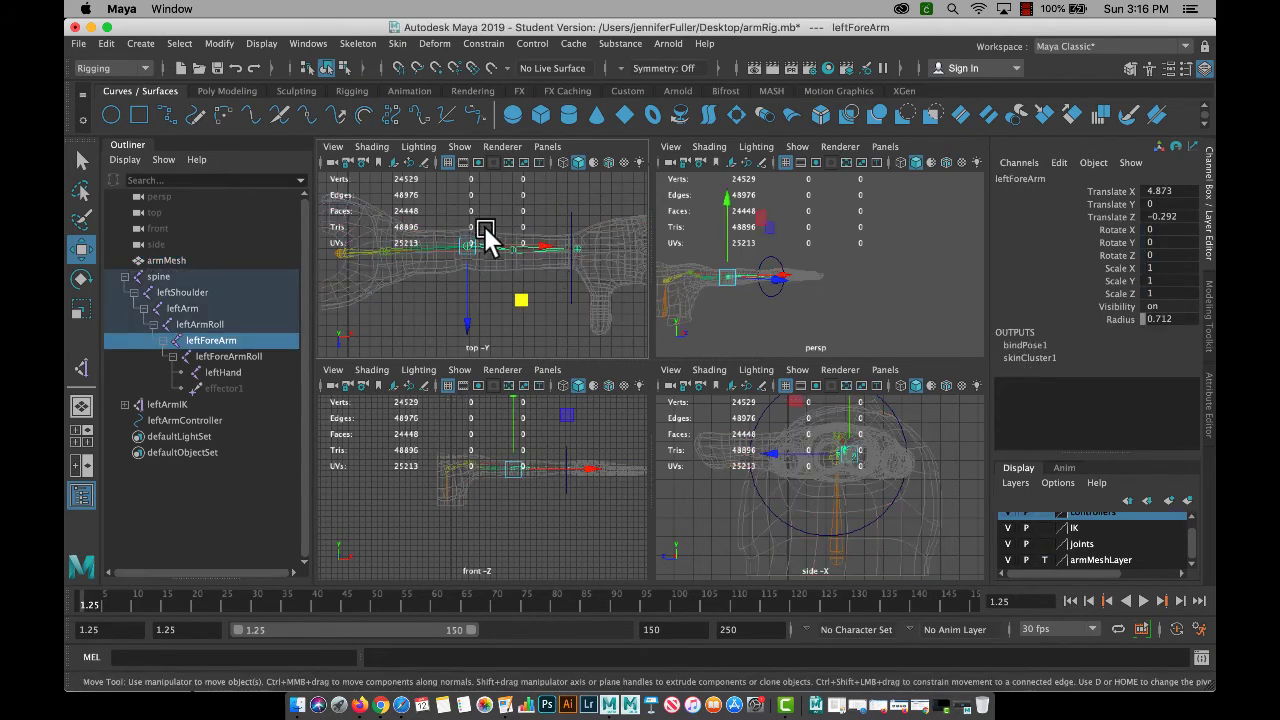
drag(485, 226, 454, 227)
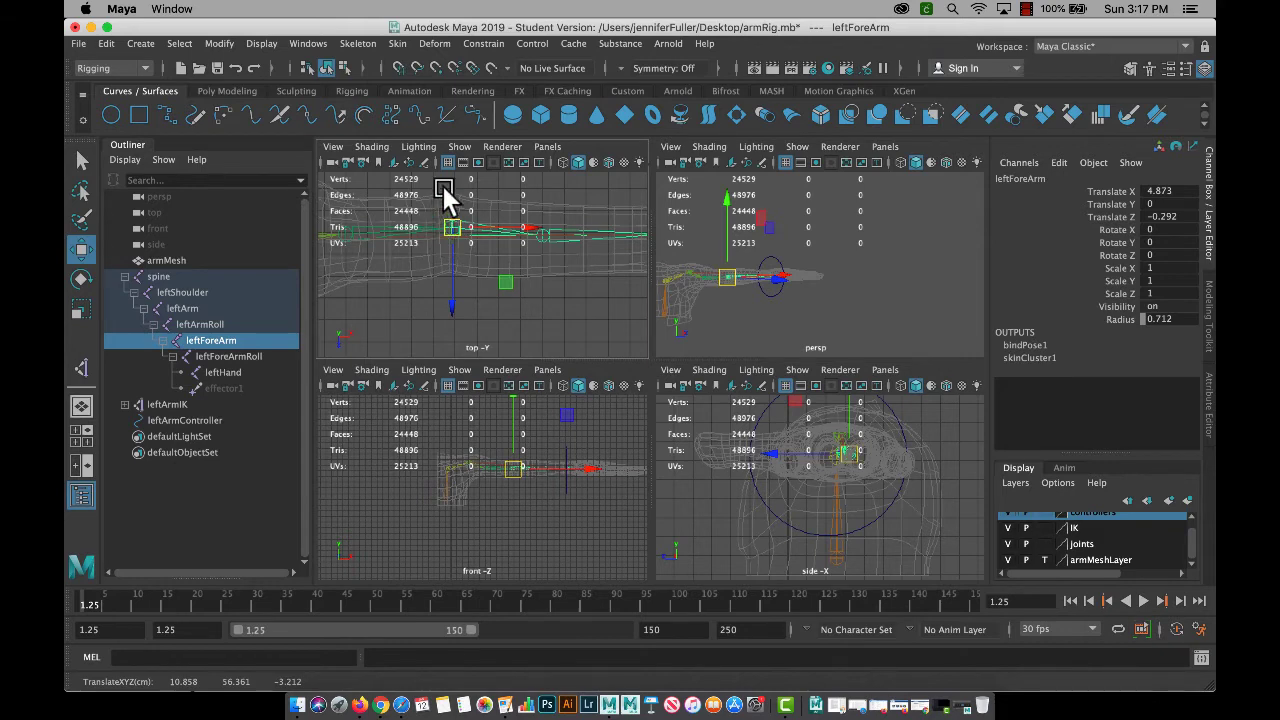
Return armMeshLayer to normal display, clear the leftForeArm selection, and select armMesh near the elbow in the top view.
drag(442, 233, 449, 282)
mouse_move(493, 310)
middle_down()
mouse_move(521, 310)
mouse_move(505, 314)
middle_up()
alt+middle_drag(505, 323, 600, 343)
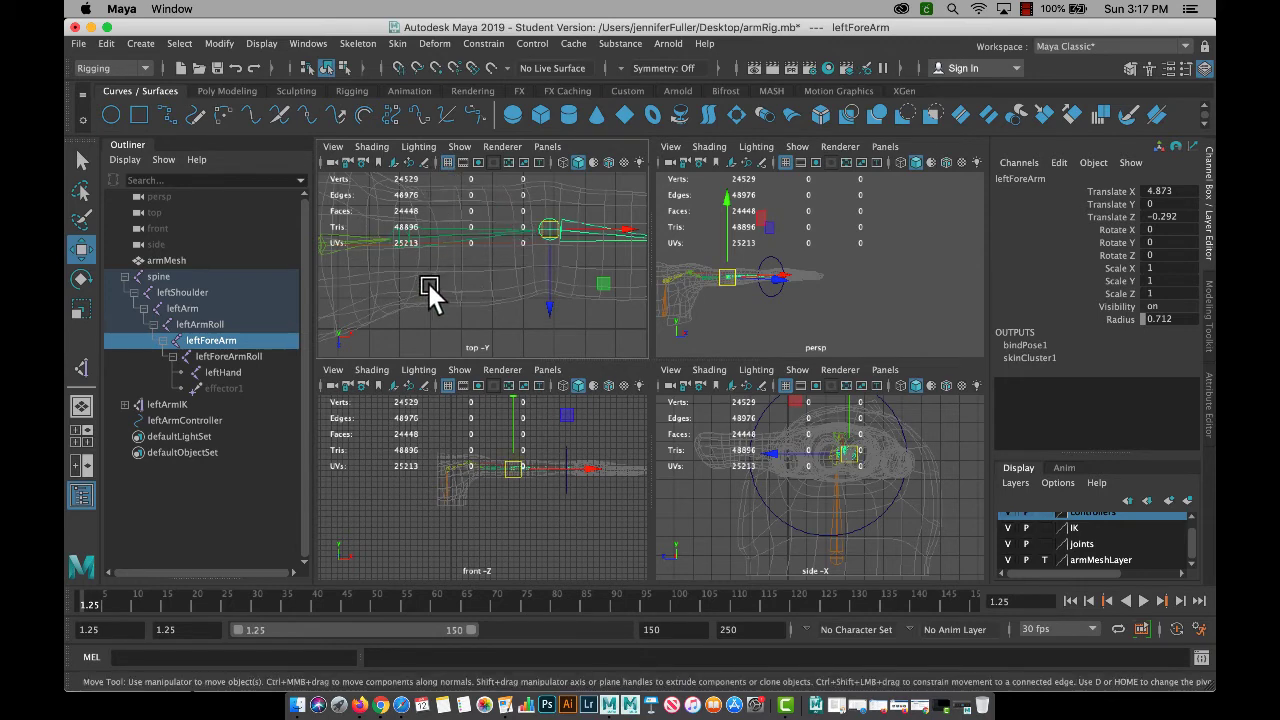
click(1044, 560)
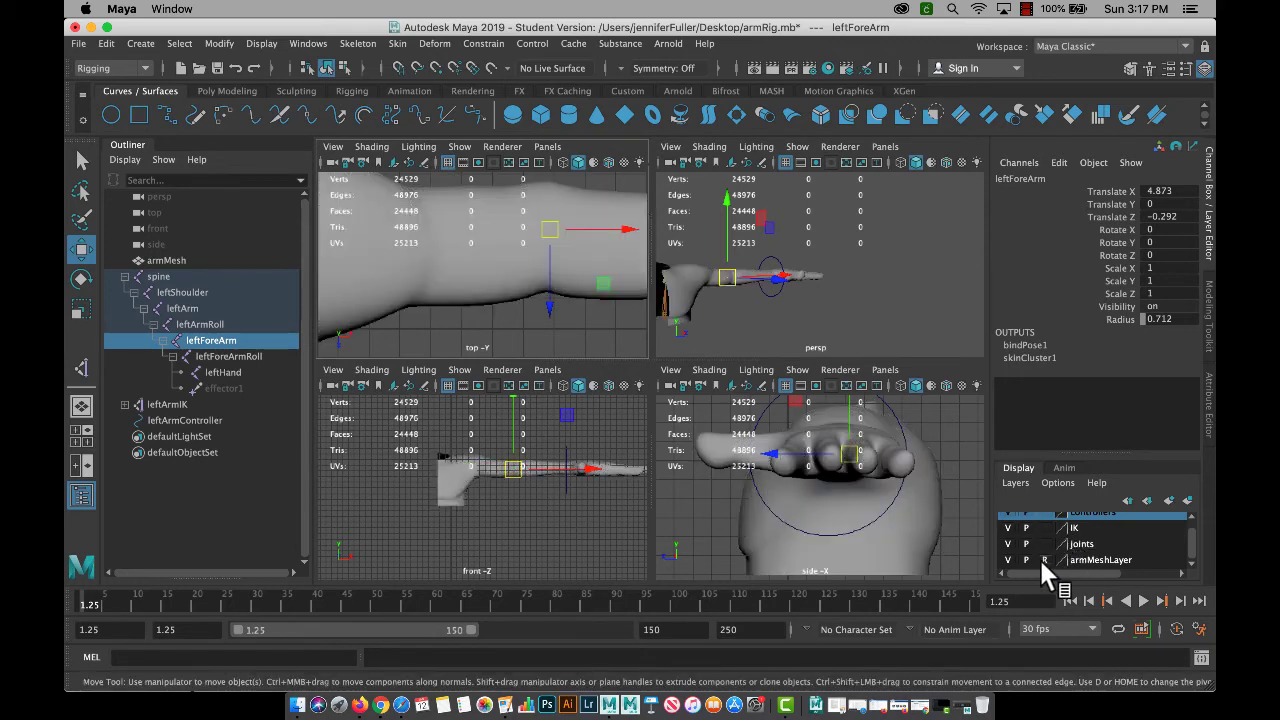
click(485, 295)
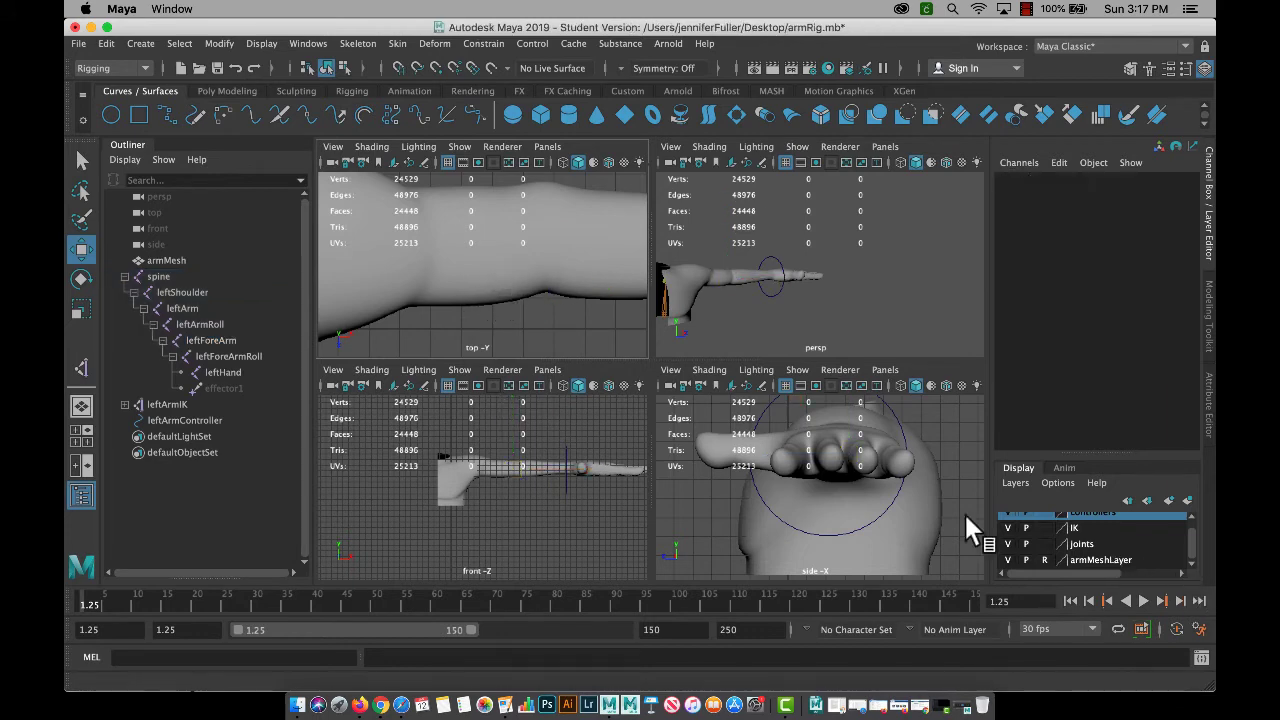
click(1044, 561)
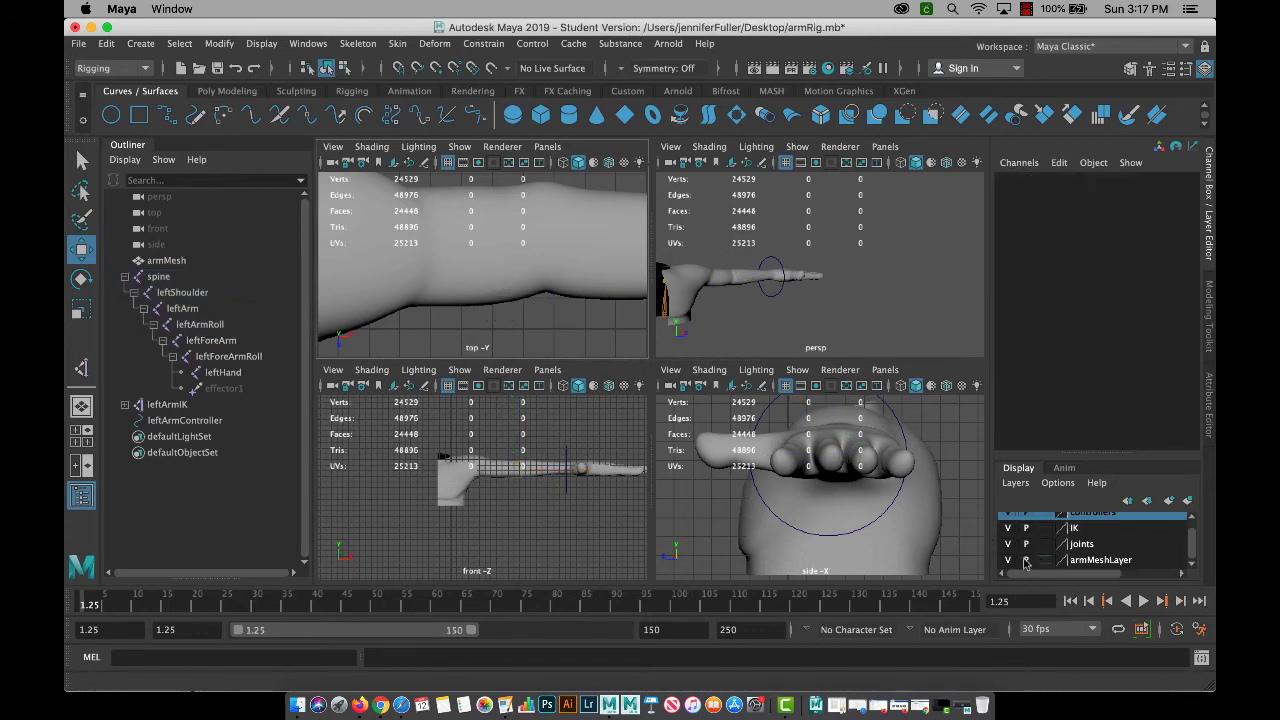
click(484, 294)
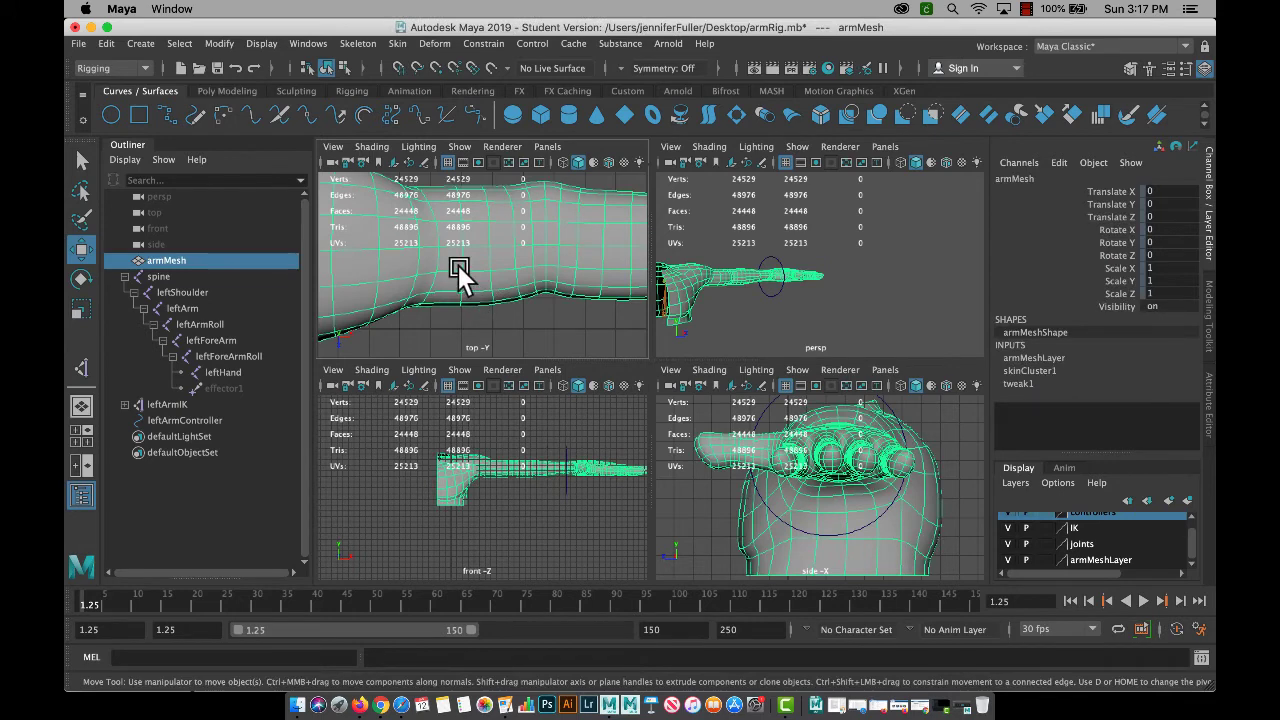
right_click(559, 208)
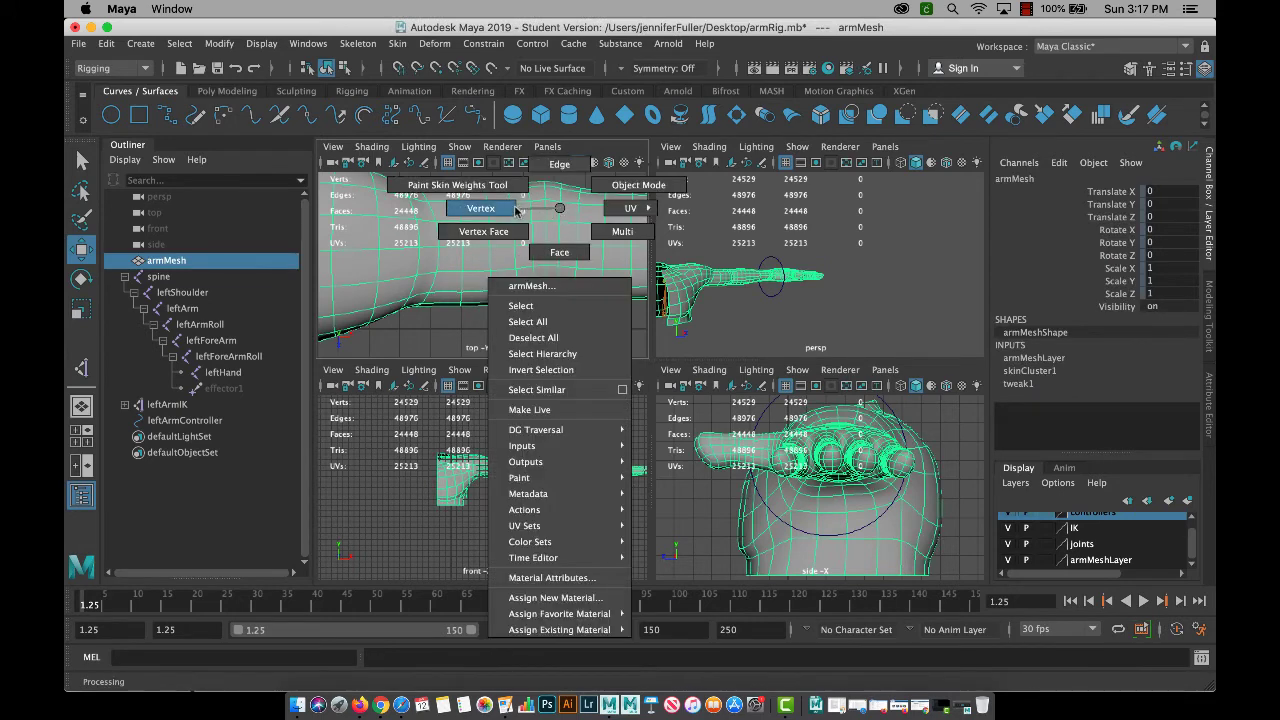
click(516, 210)
click(541, 183)
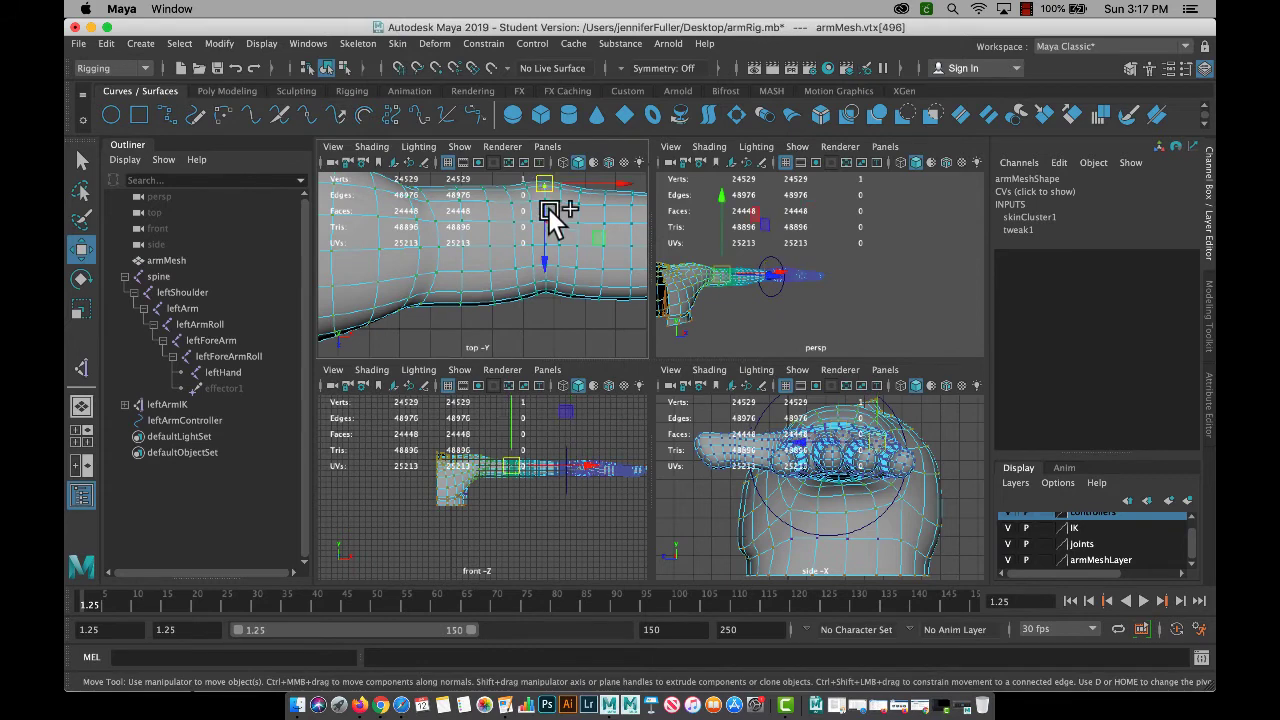
drag(547, 311, 525, 163)
click(537, 213)
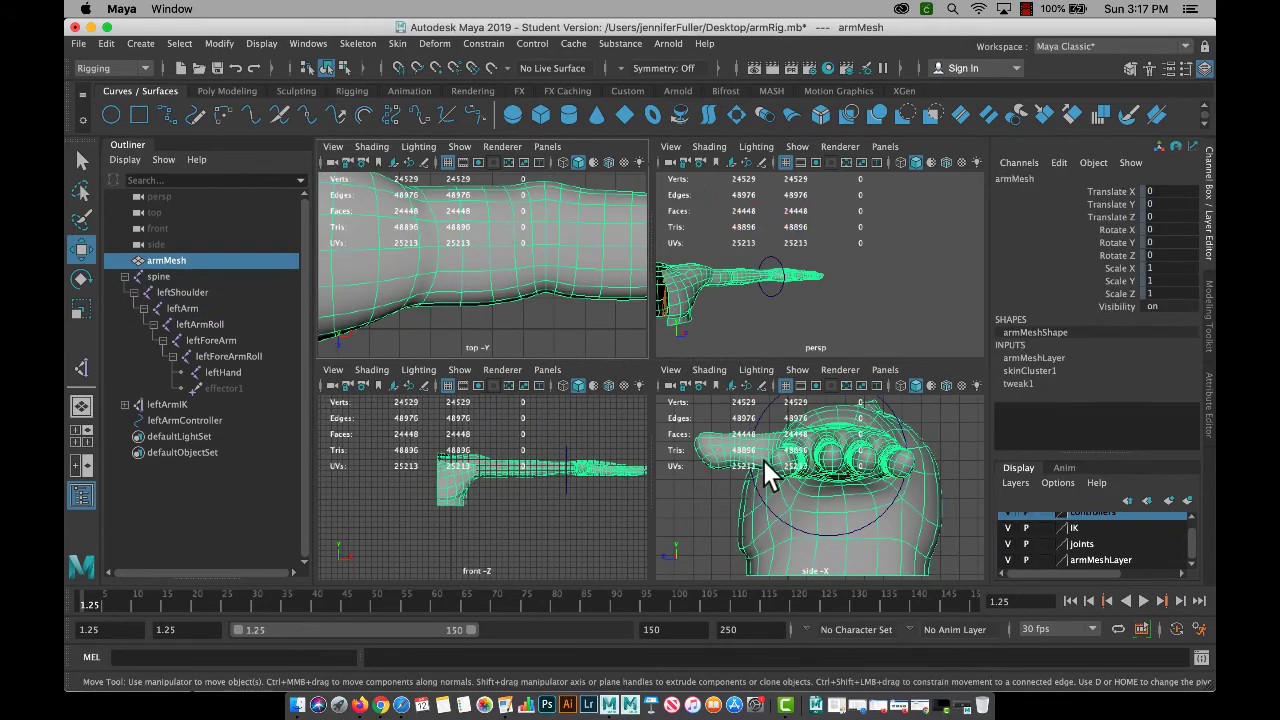
Hide the joints layer, put armMesh in vertex mode, and select the two vertex loops around the elbow from the top view.
click(1008, 541)
right_drag(505, 268, 444, 269)
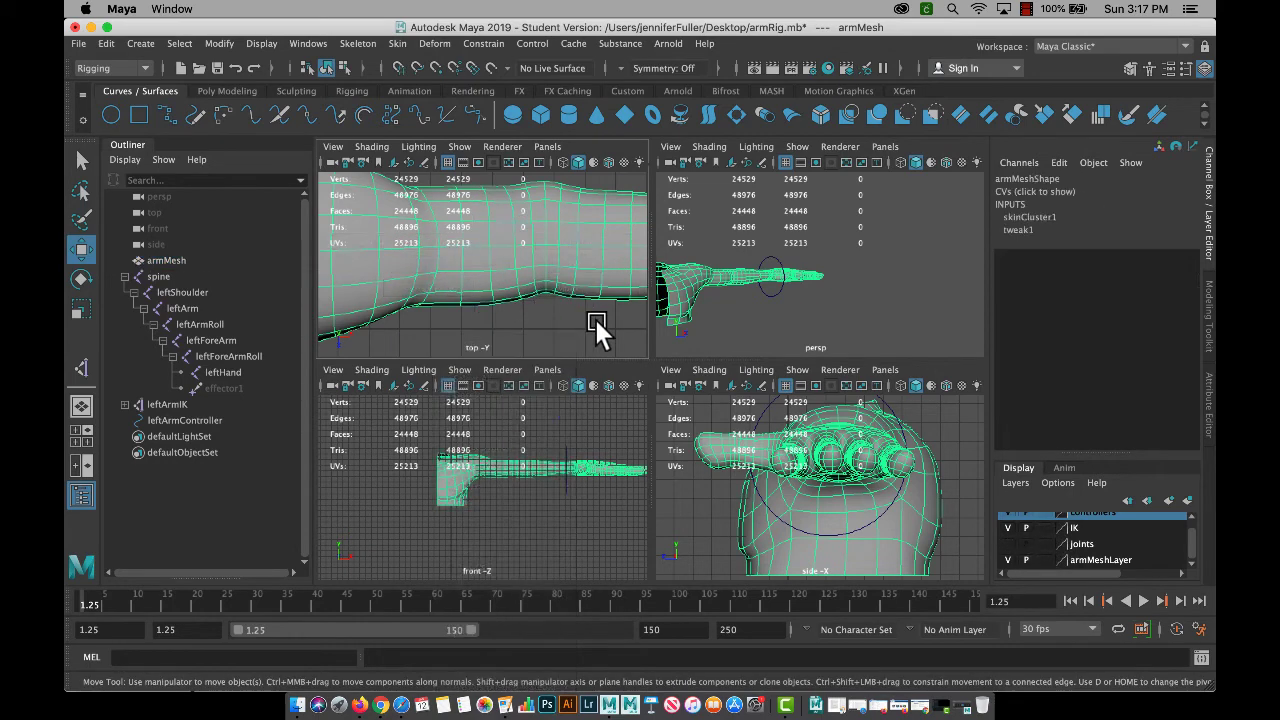
drag(548, 308, 526, 174)
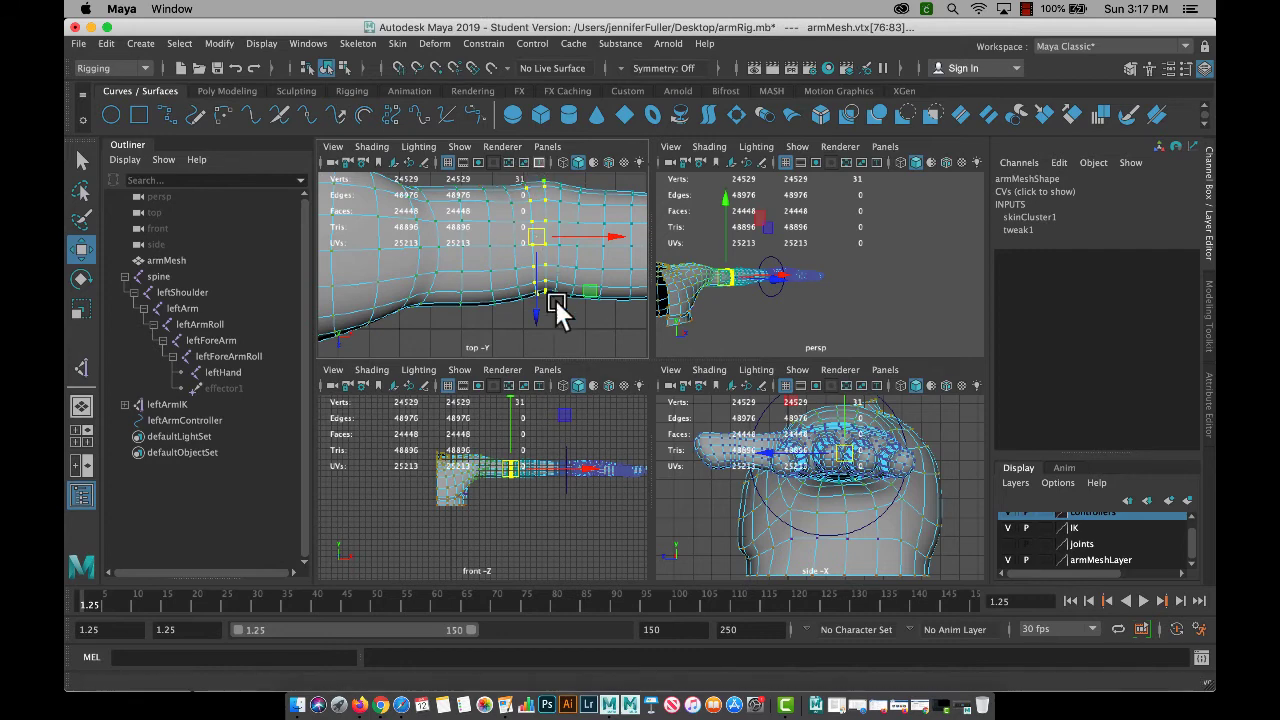
shift+click(526, 184)
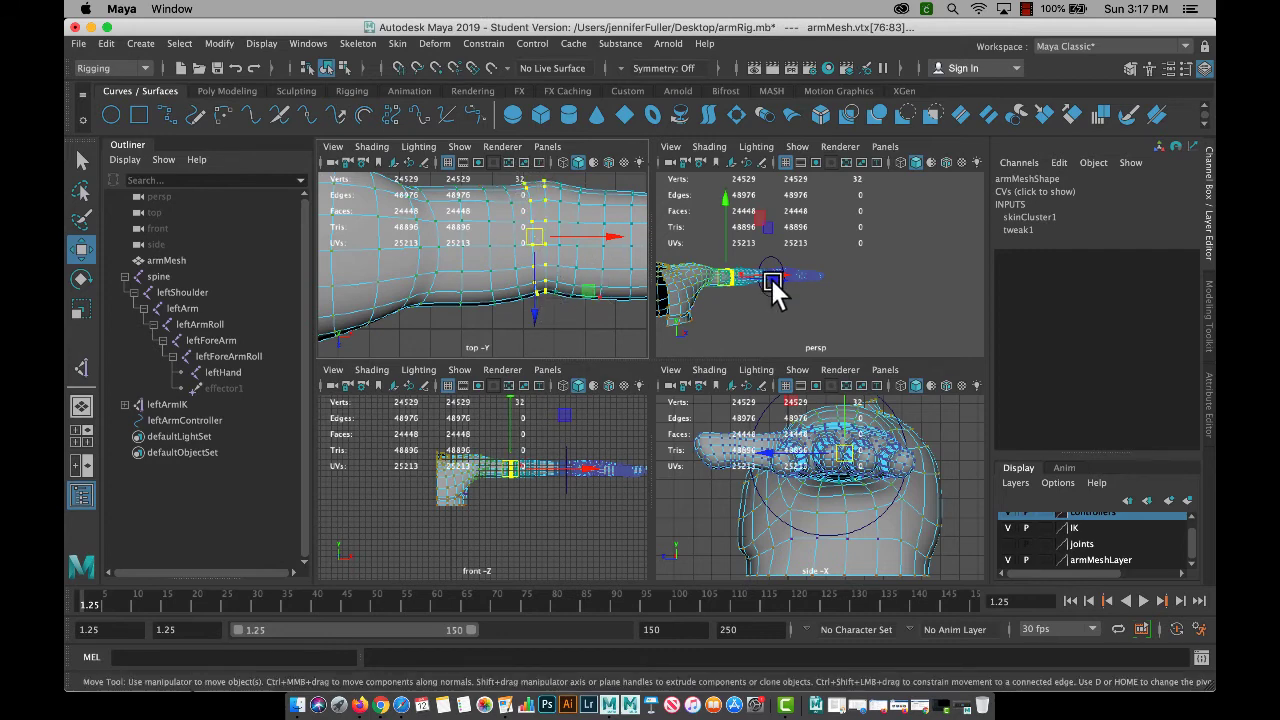
key(f)
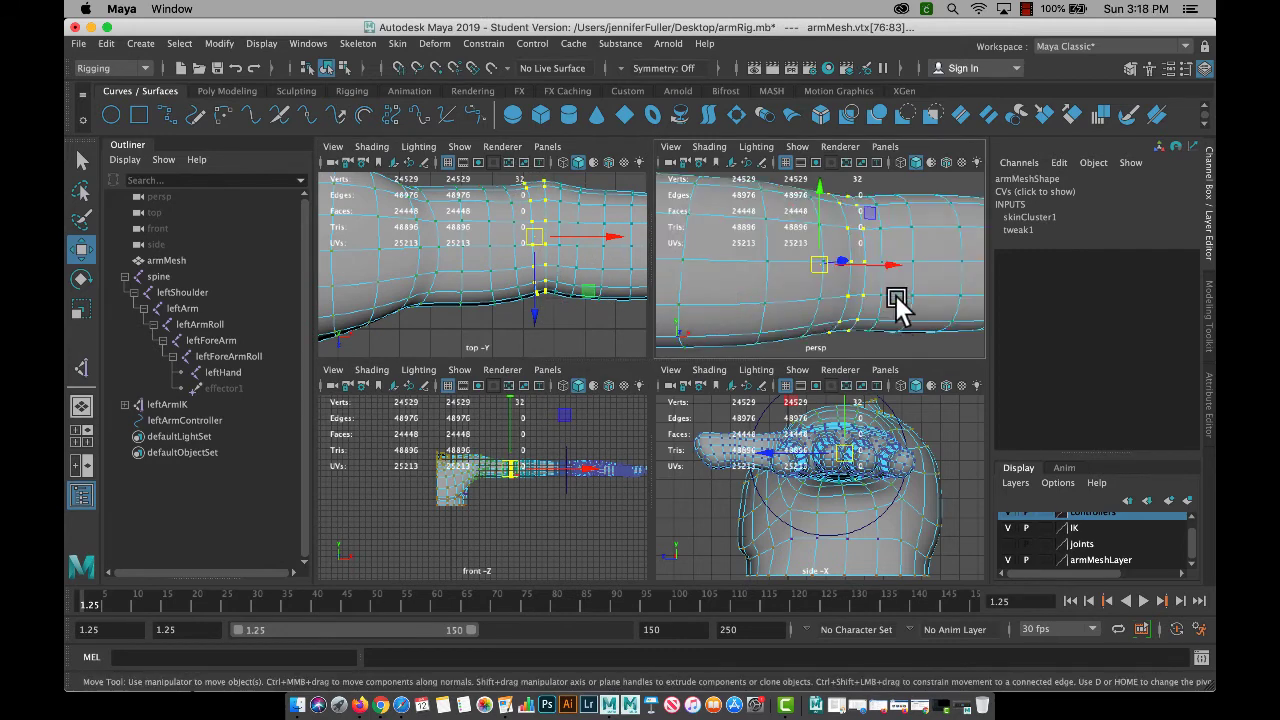
alt+drag(895, 295, 857, 286)
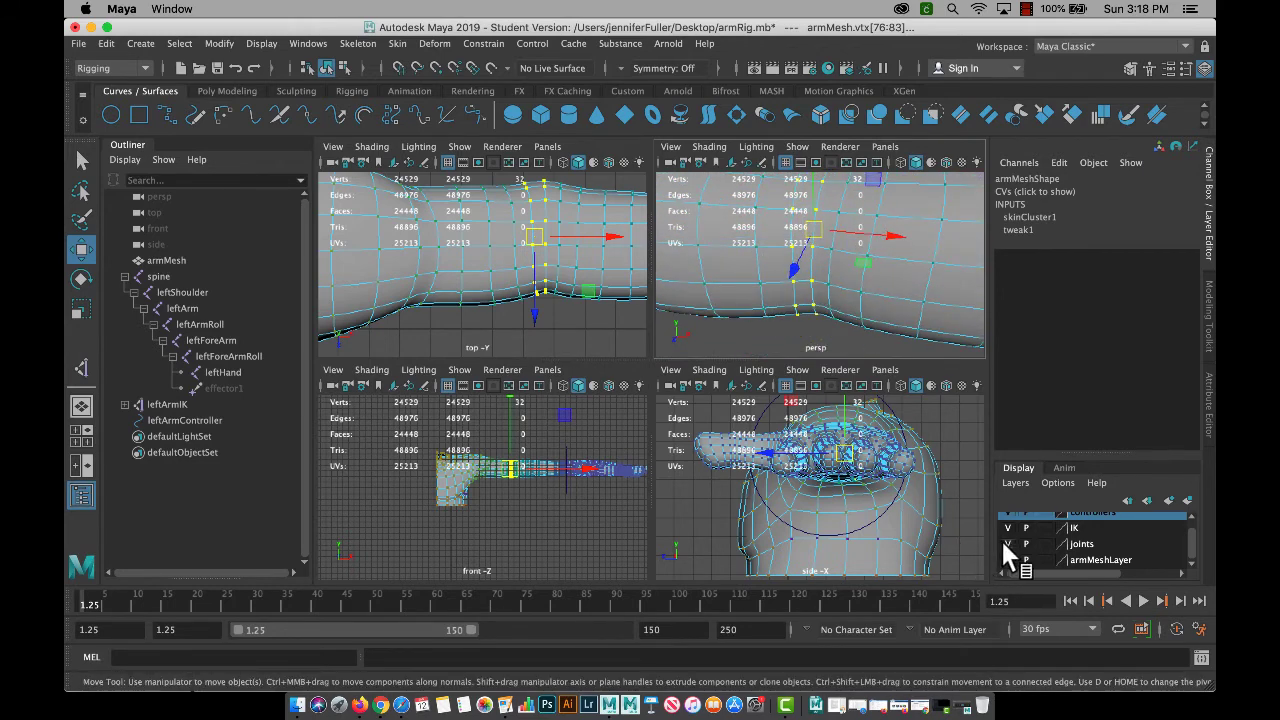
Check the selected elbow vertices against the joints by switching armMeshLayer to template display and back to normal.
click(1040, 559)
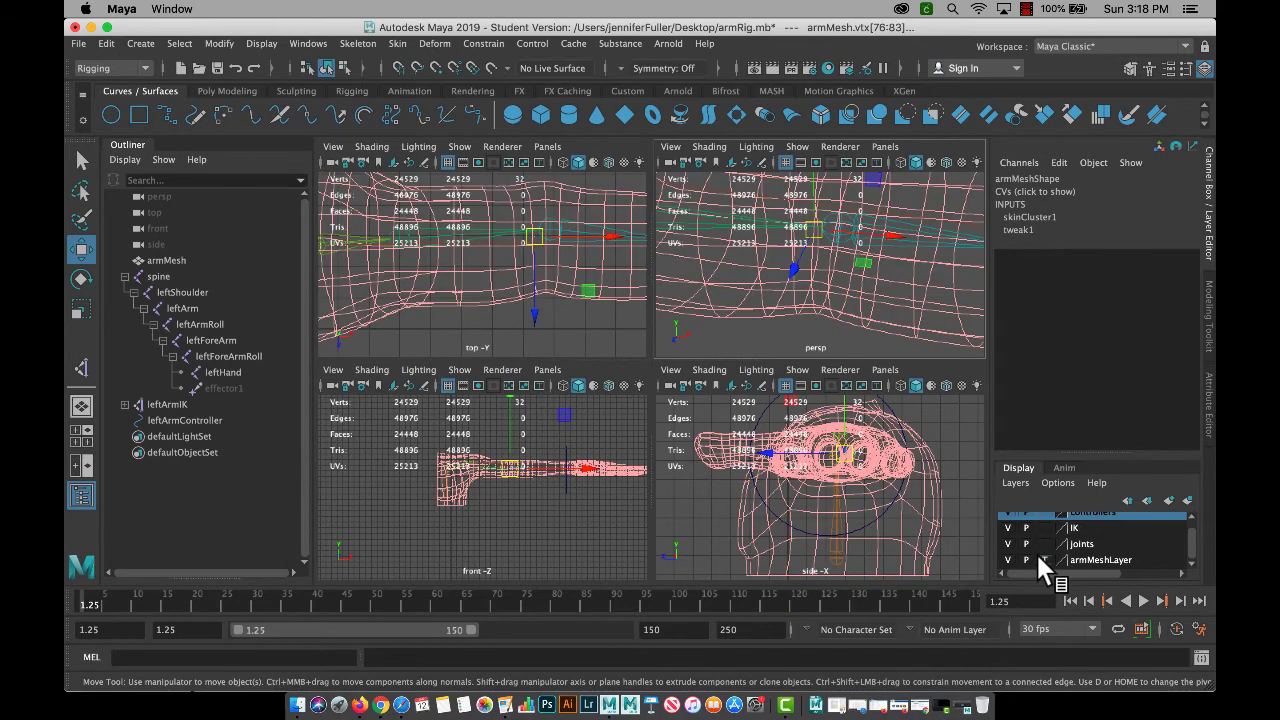
click(1038, 558)
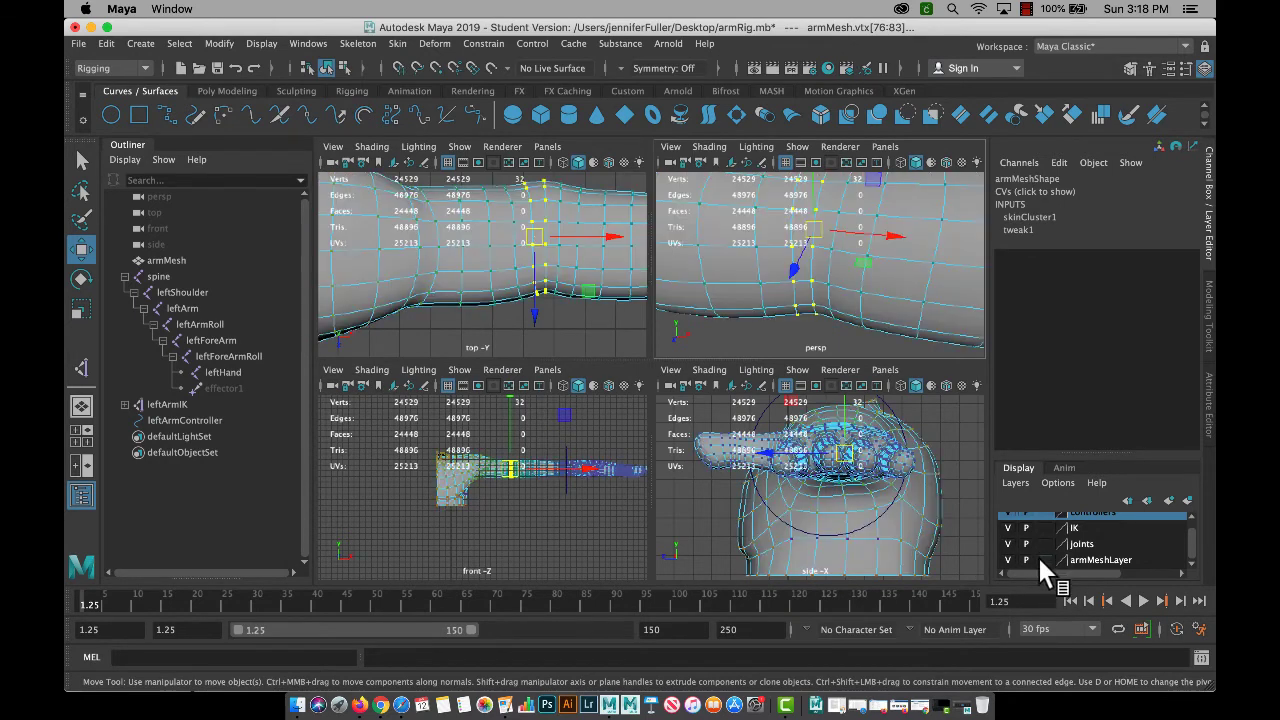
click(1038, 557)
click(1038, 558)
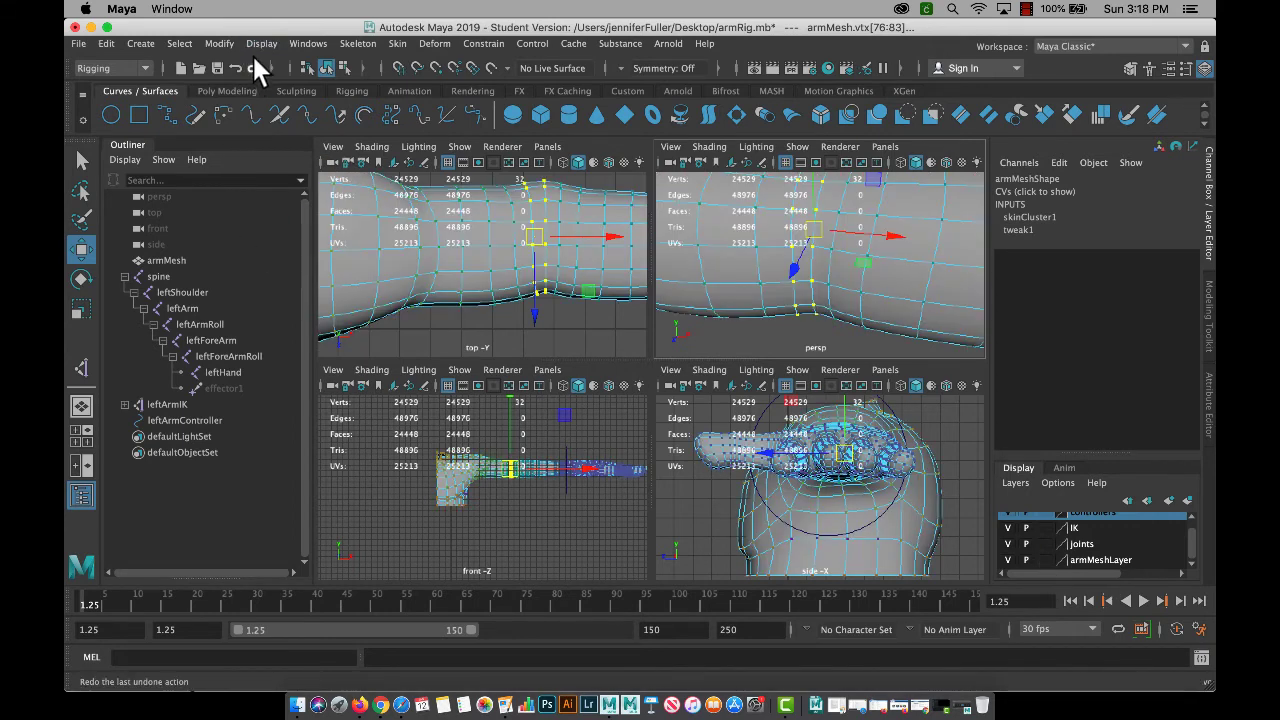
Open the Component Editor with the selected elbow vertices' Smooth Skins weights, and enlarge it below the elbow selection.
click(306, 44)
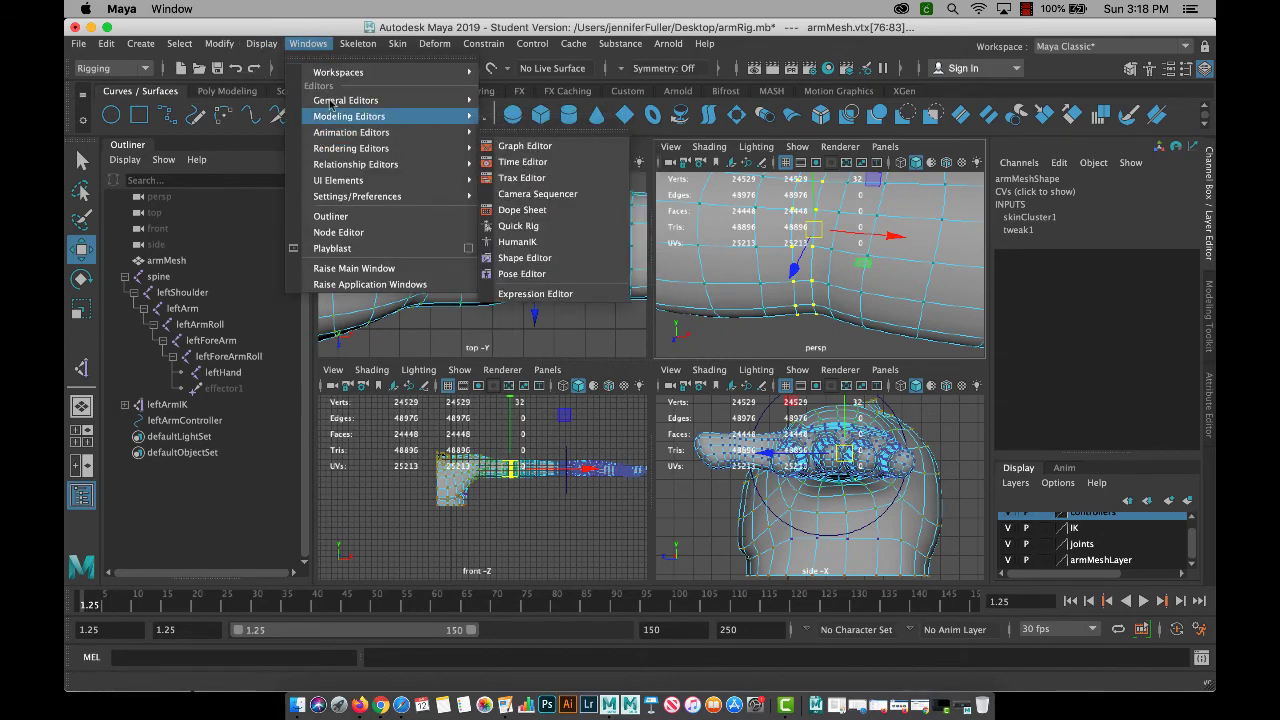
mouse_move(330, 102)
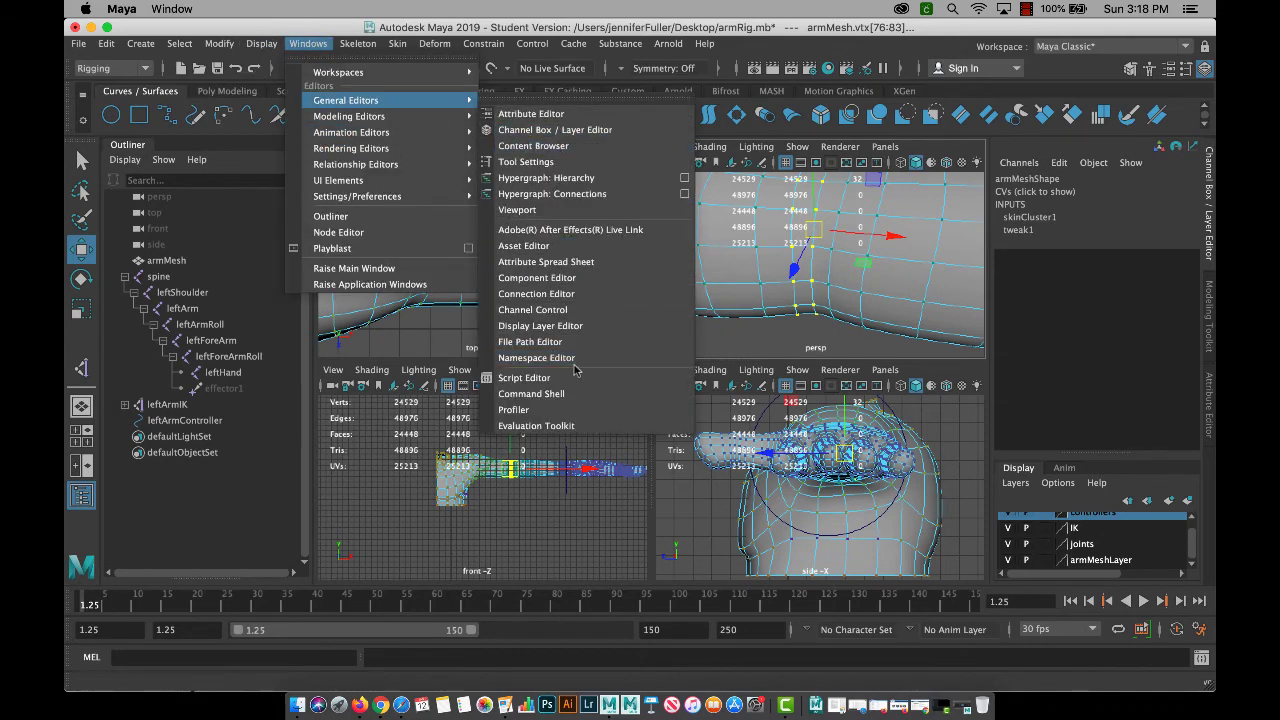
click(578, 279)
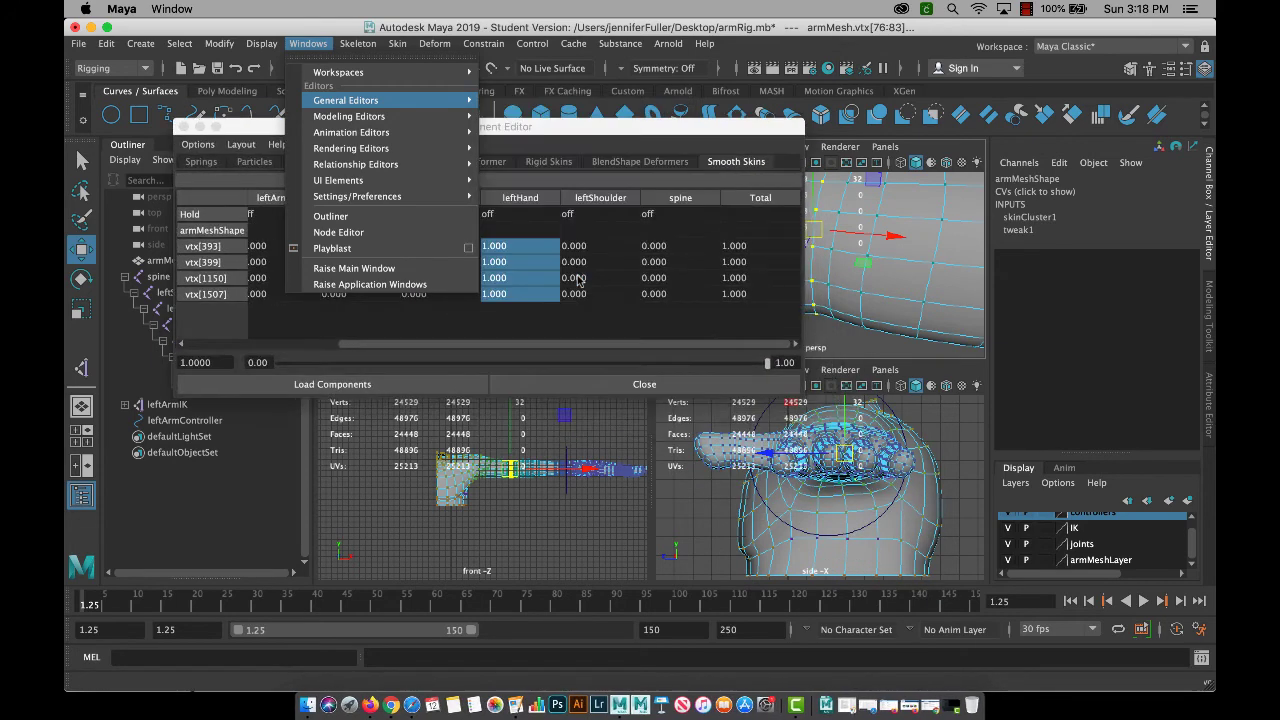
drag(410, 135, 703, 307)
click(502, 320)
click(510, 365)
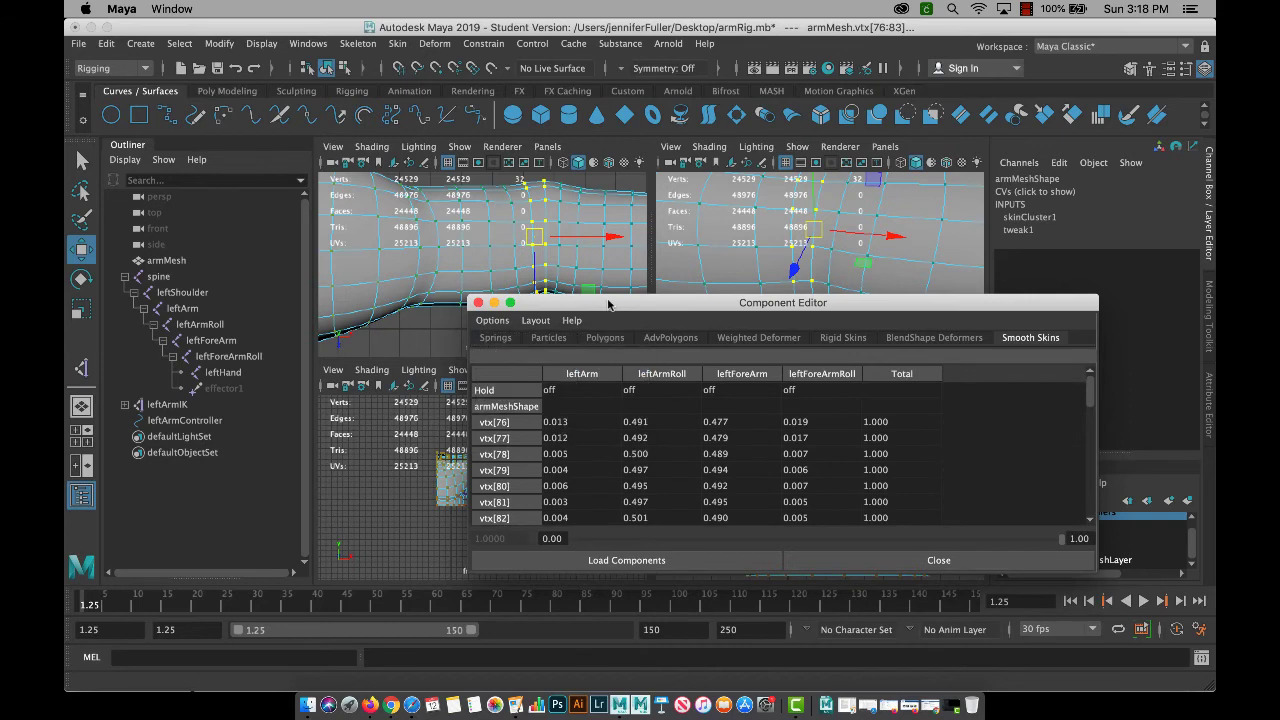
drag(609, 301, 537, 344)
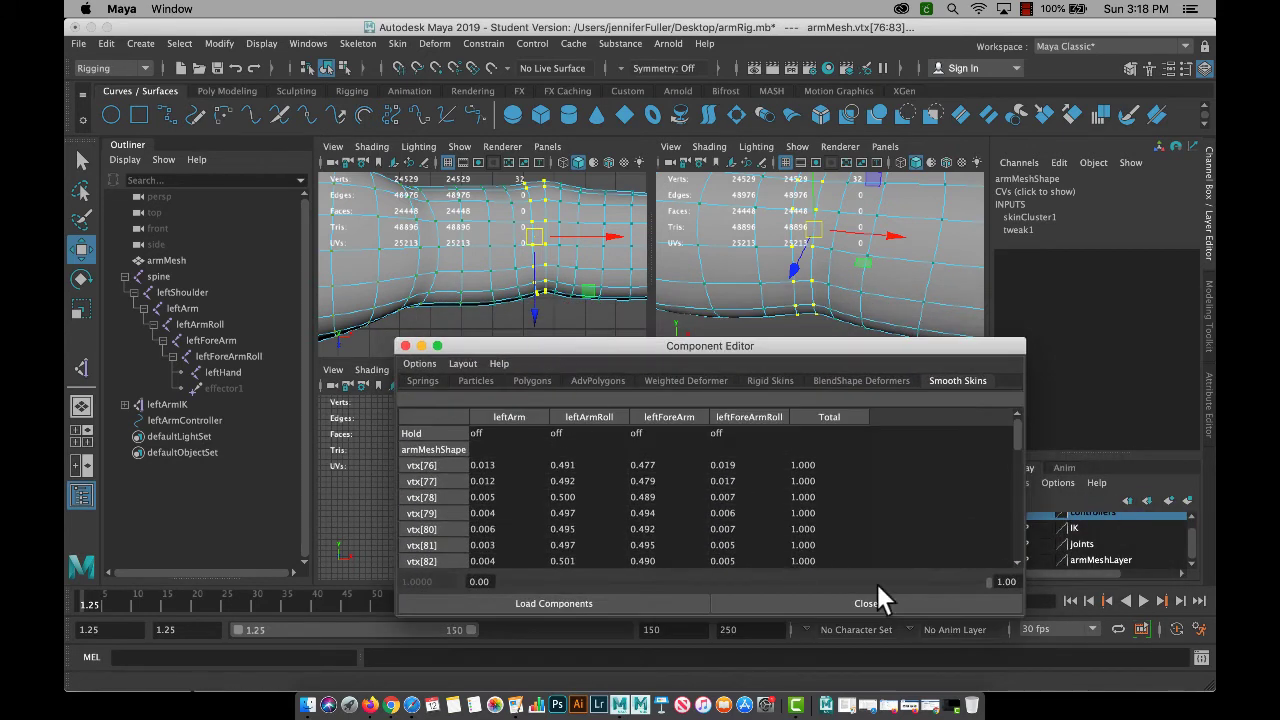
drag(1024, 614, 1140, 681)
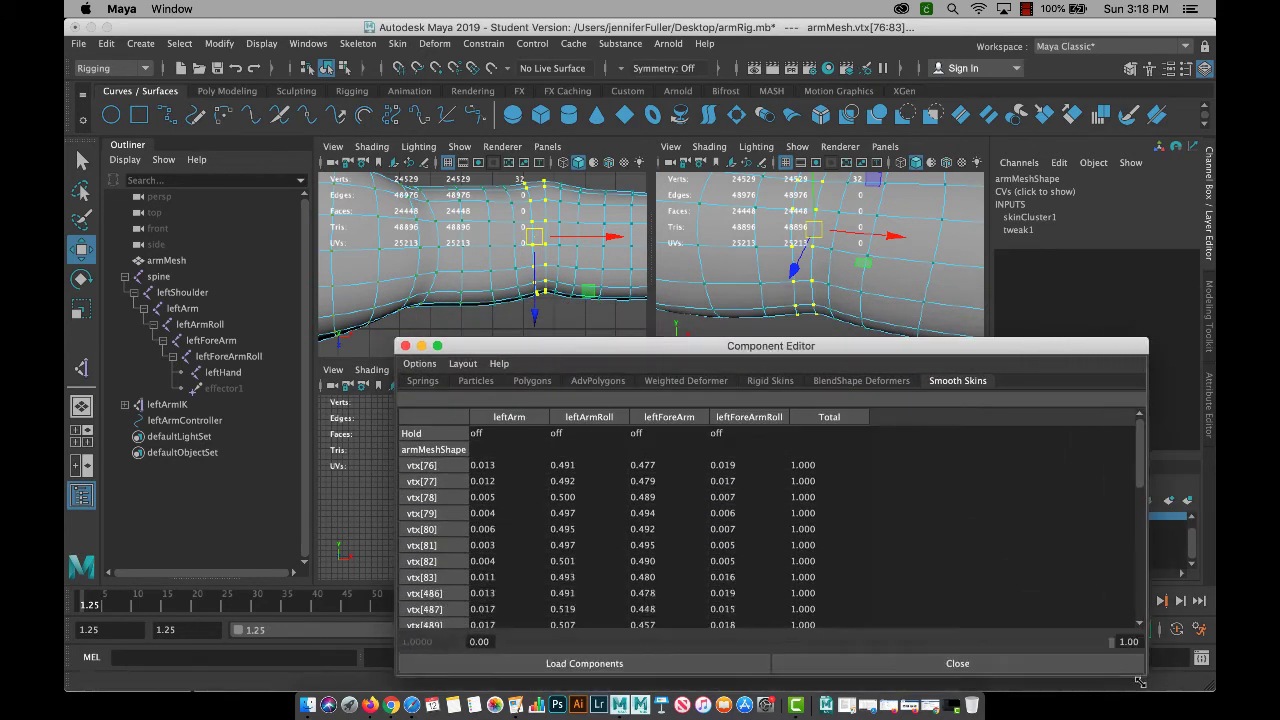
drag(681, 352, 726, 325)
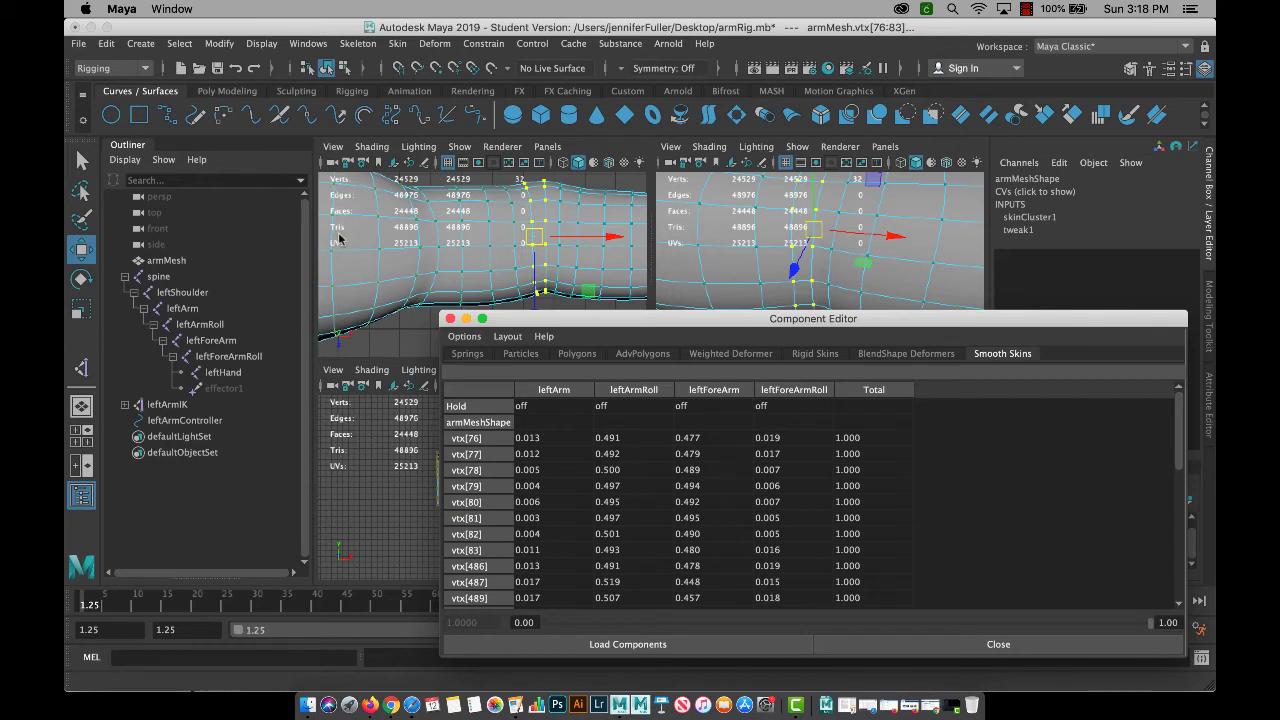
Set the leftArm weight of all selected elbow vertices, from vtx[76] through vtx[1186], to 0.
drag(541, 437, 530, 604)
text(0)
key(Return)
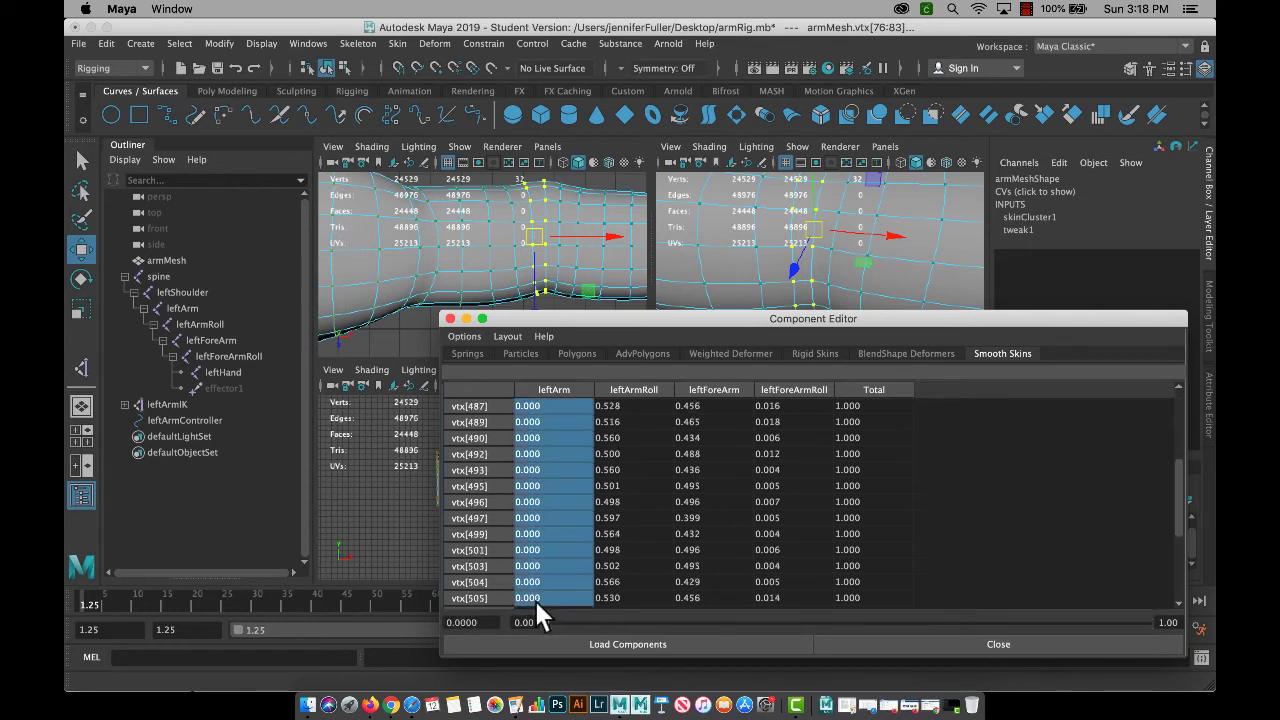
scroll(600, 510, up, 5)
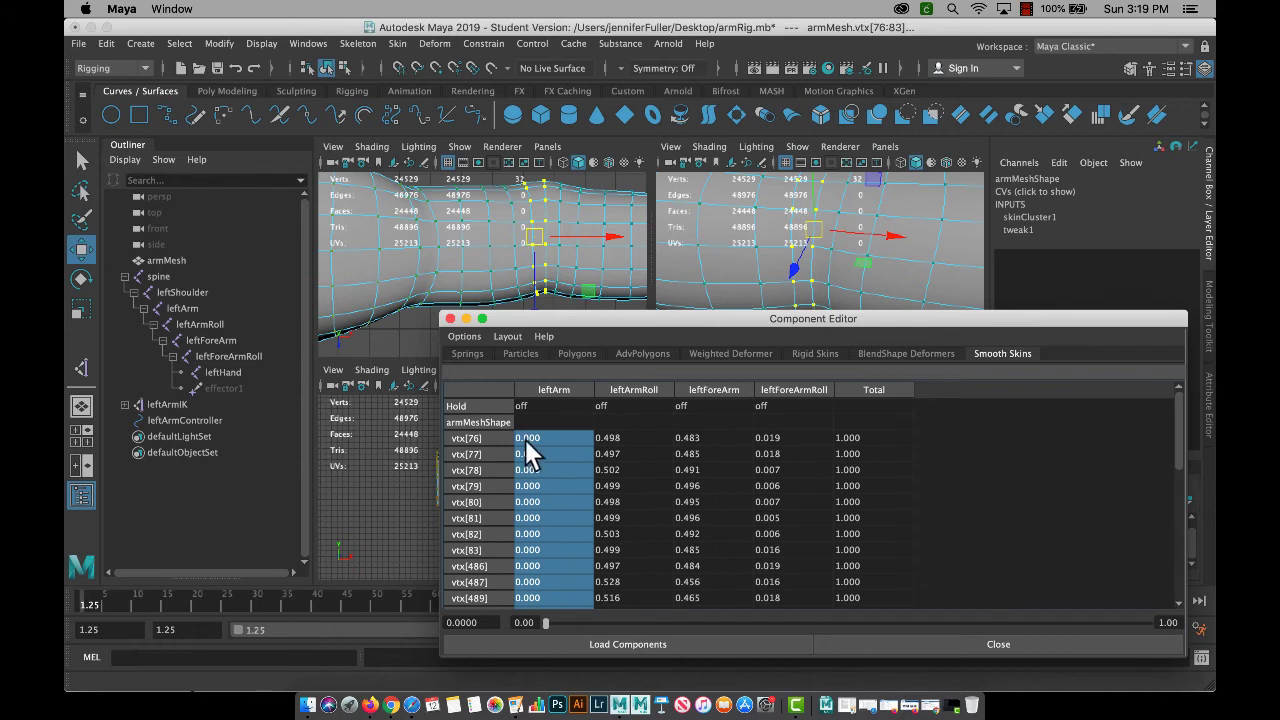
drag(521, 431, 544, 608)
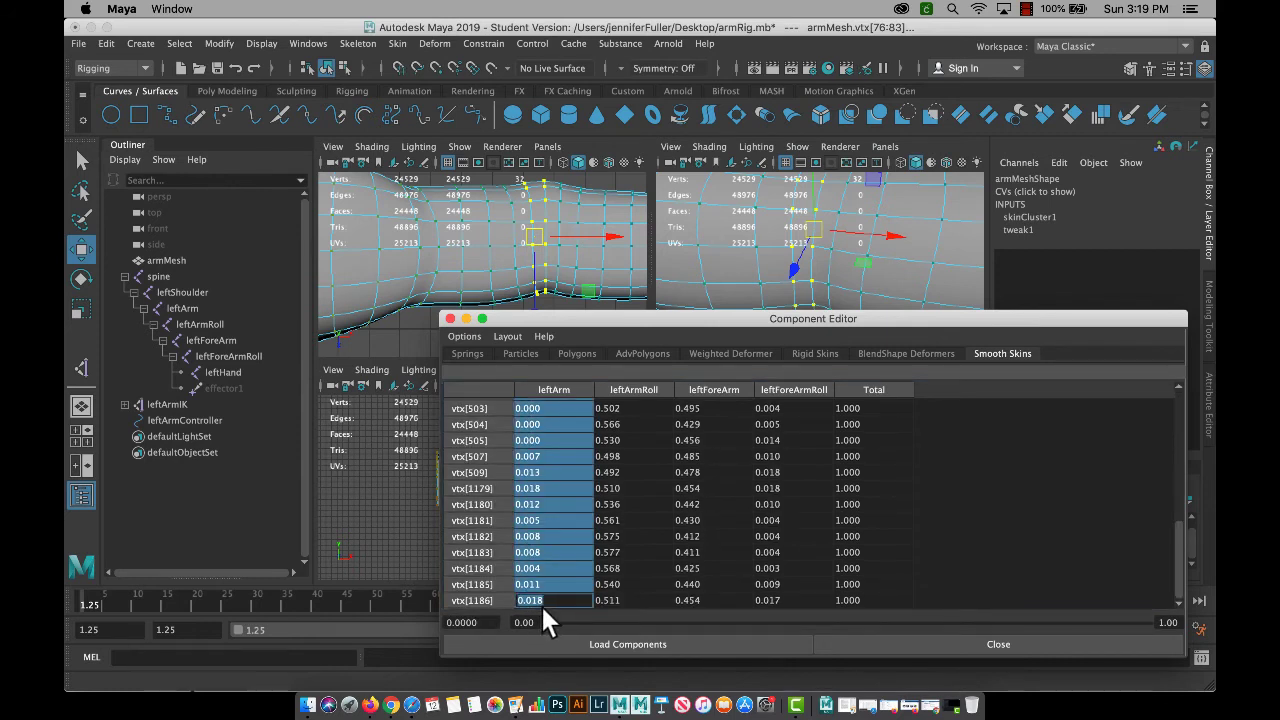
text(0)
key(Return)
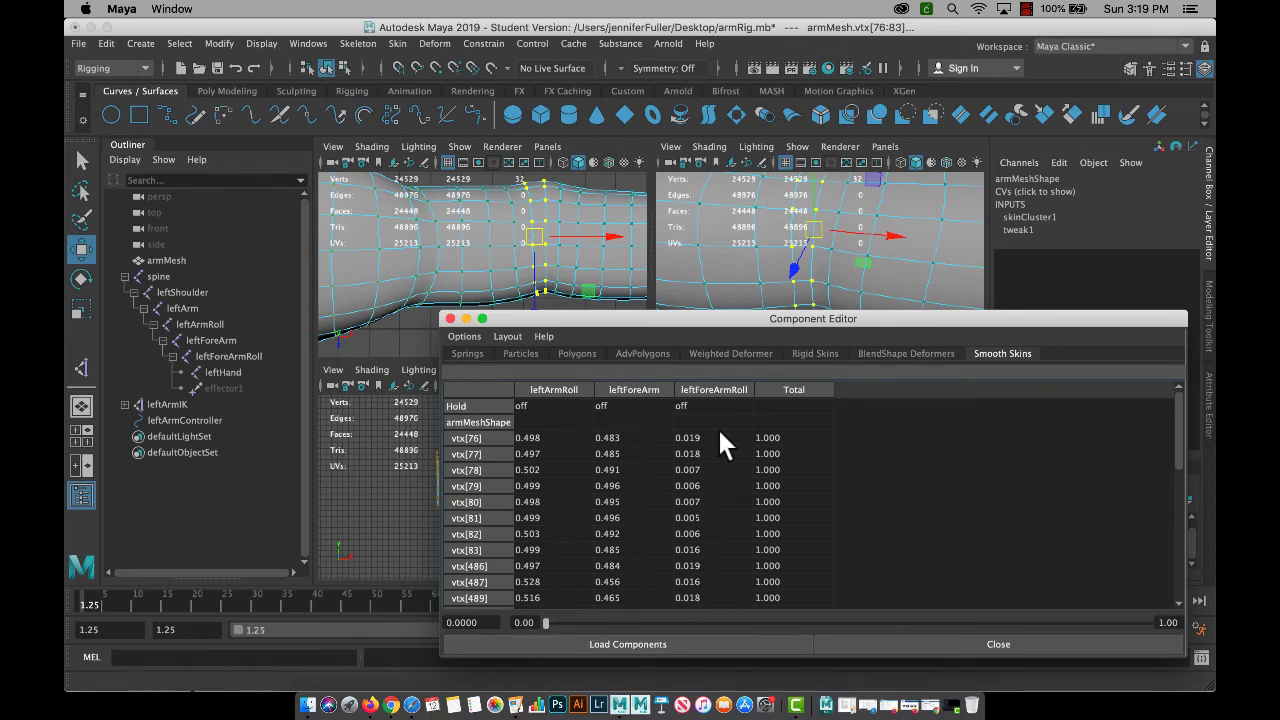
Set the leftForeArmRoll and leftArmRoll weights of all selected elbow vertices to 0, and close the Component Editor.
drag(718, 430, 714, 675)
text(0)
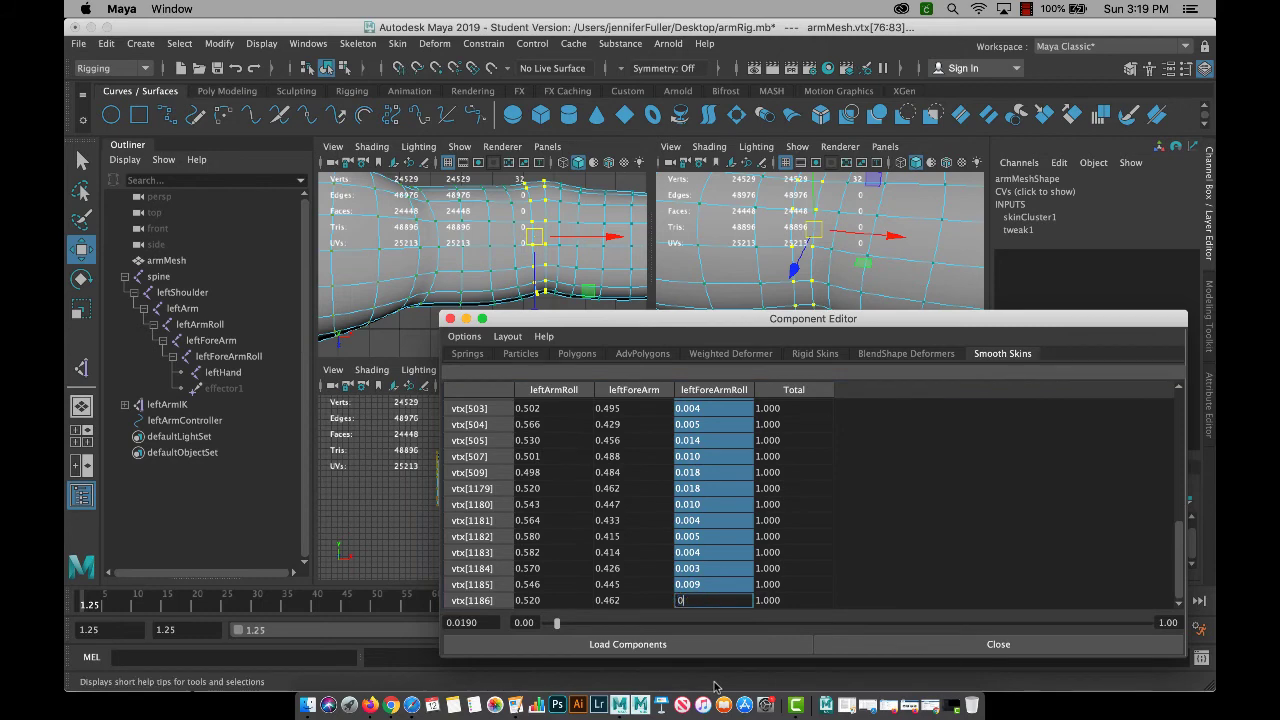
key(Return)
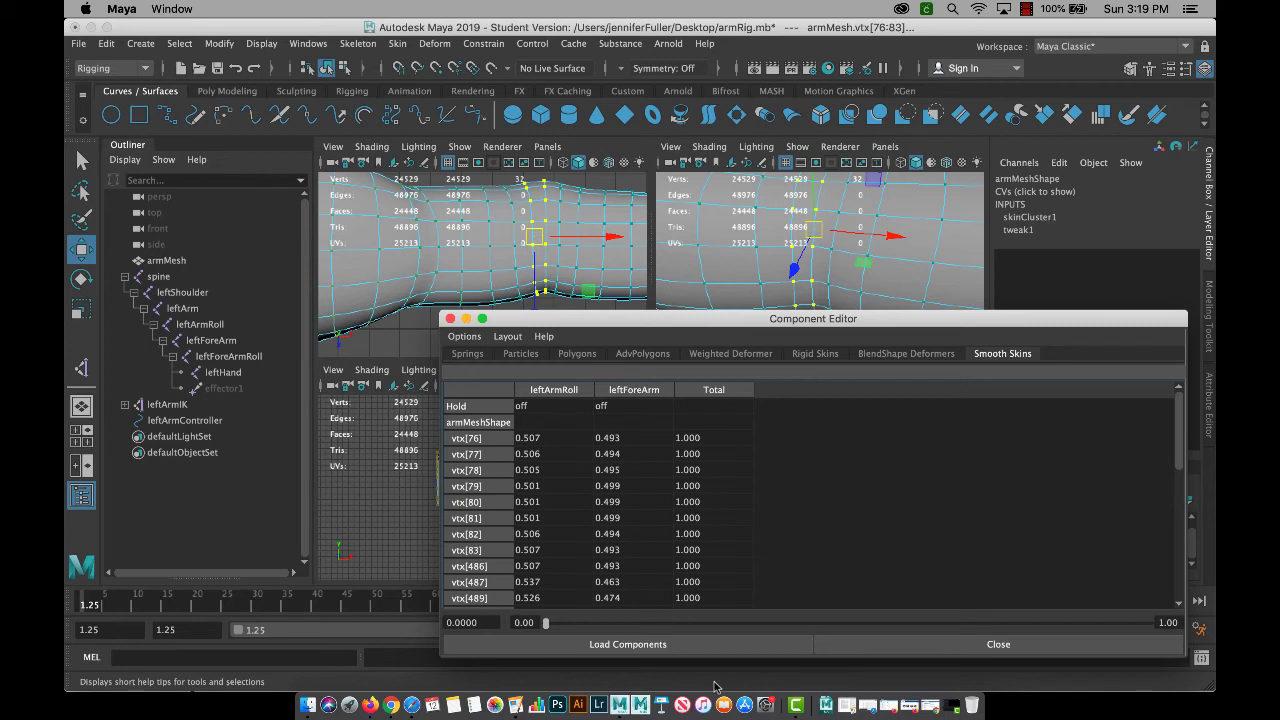
drag(546, 437, 590, 648)
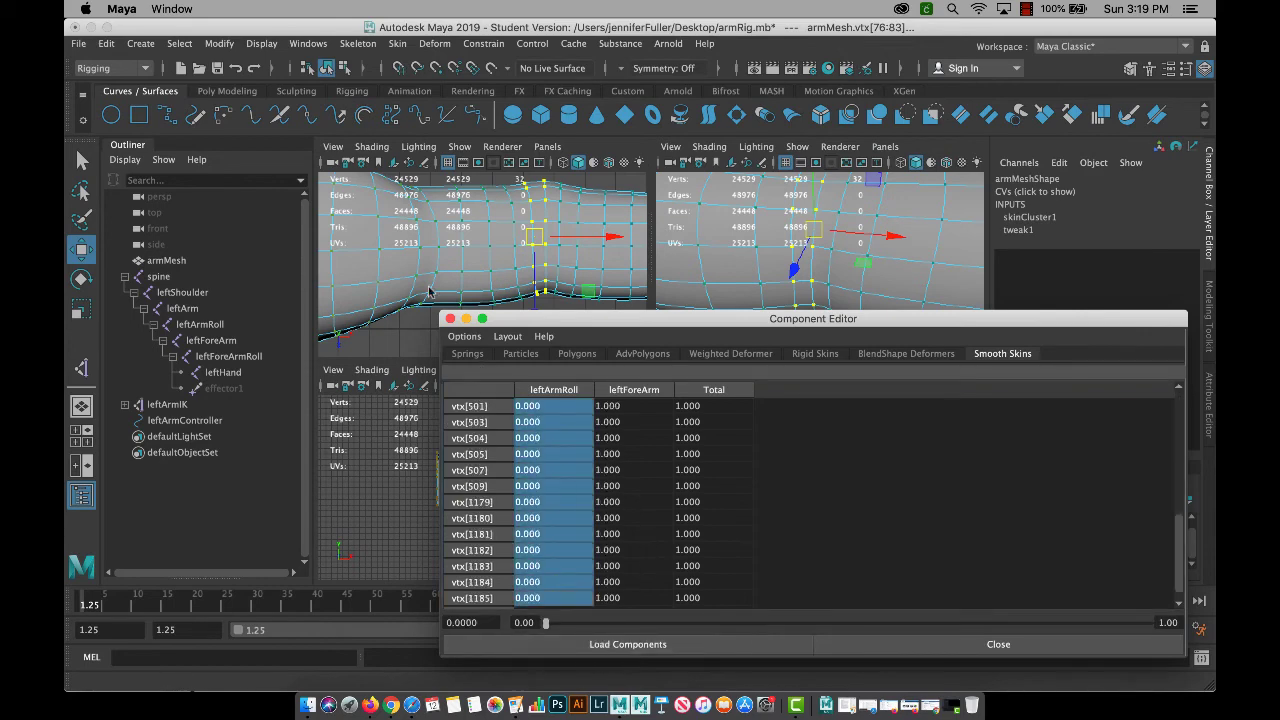
click(449, 318)
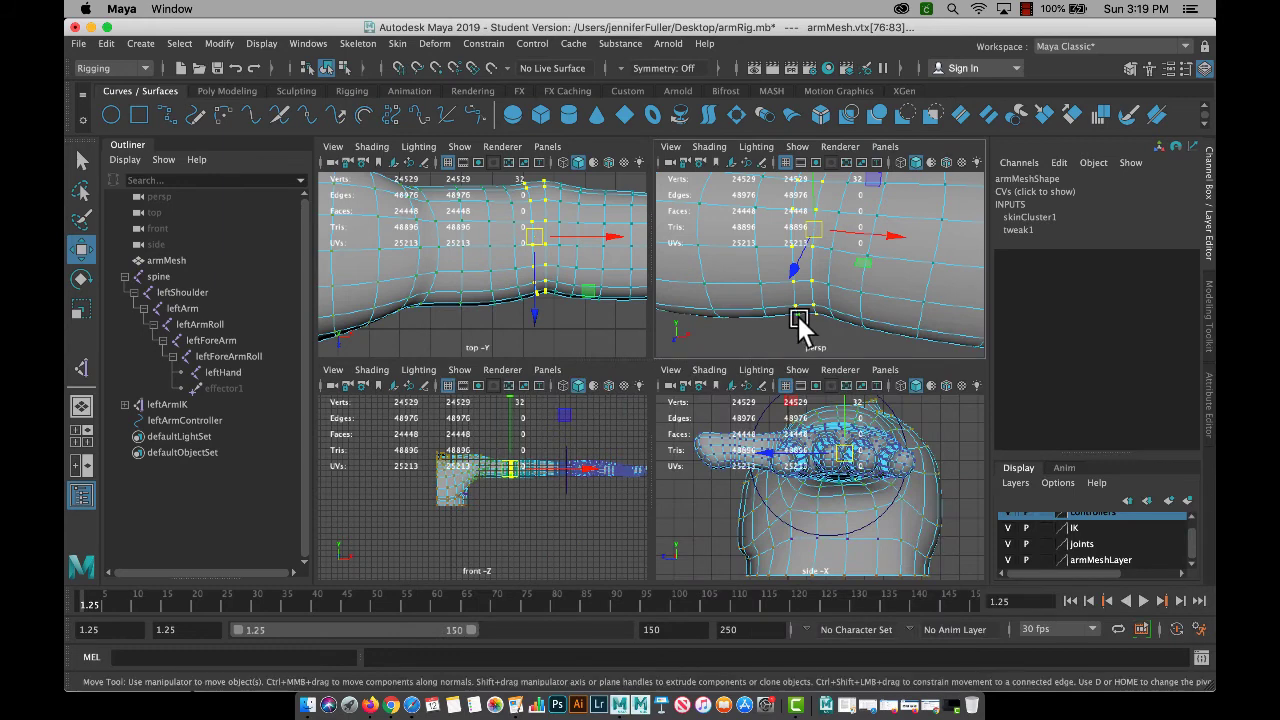
Test the elbow deformation by raising leftArmController in the perspective view to about Translate X 19.28, Y 58.62, Z -1.75.
scroll(798, 316, down, 3)
click(957, 318)
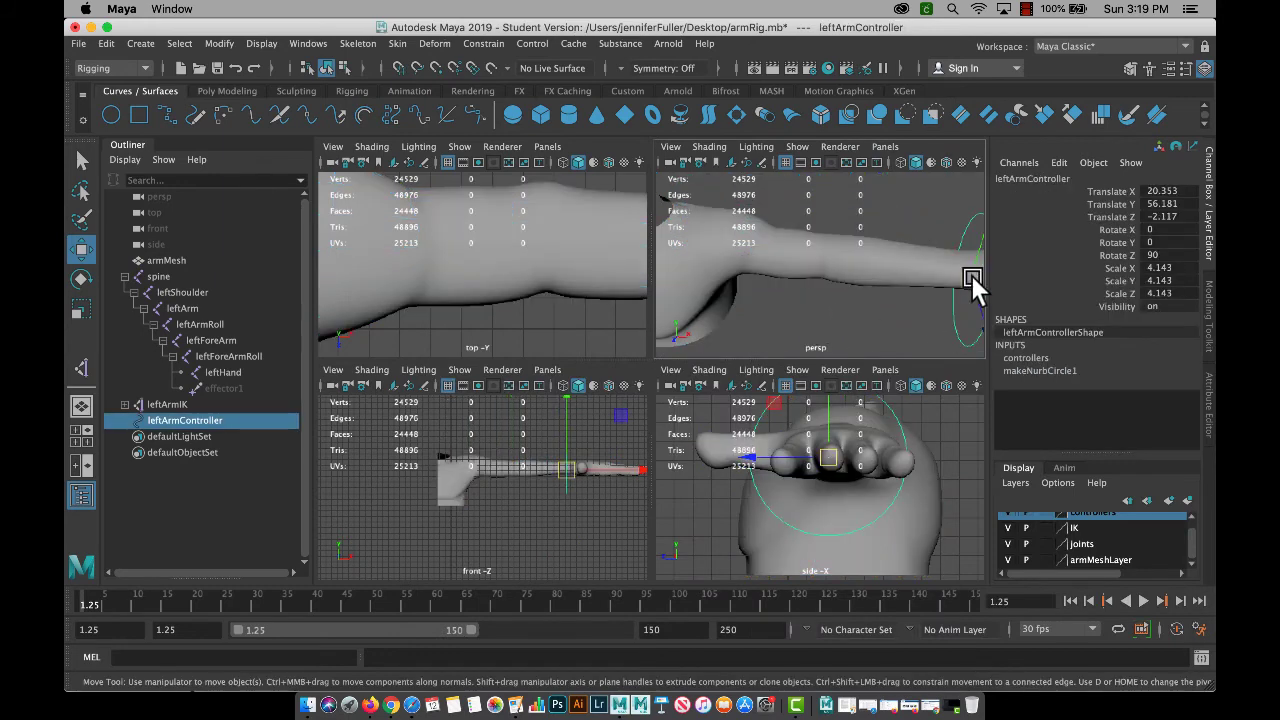
mouse_move(973, 262)
mouse_down()
mouse_move(950, 203)
mouse_move(983, 240)
mouse_move(958, 245)
mouse_move(974, 239)
mouse_move(974, 251)
mouse_move(958, 242)
mouse_up()
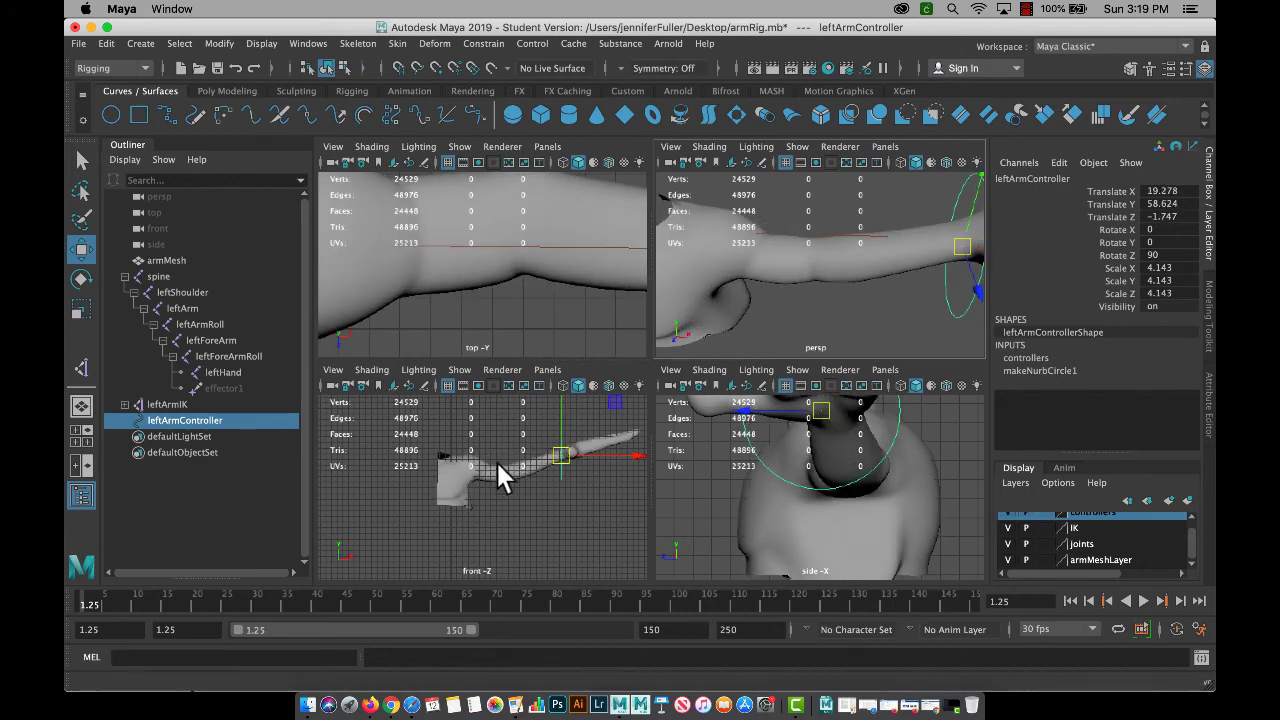
Select the armMesh vertices at the torso's lower edge beneath the underarm and open their Smooth Skins weights in the Component Editor.
click(468, 499)
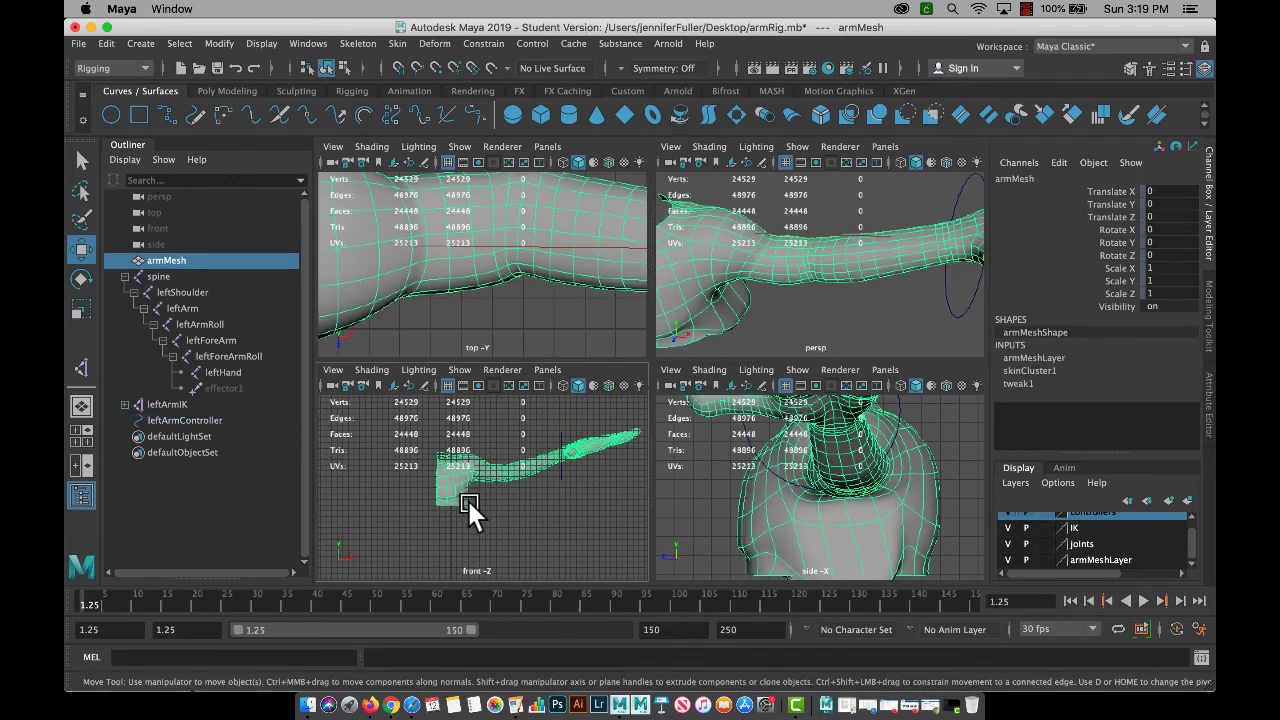
right_drag(470, 282, 390, 283)
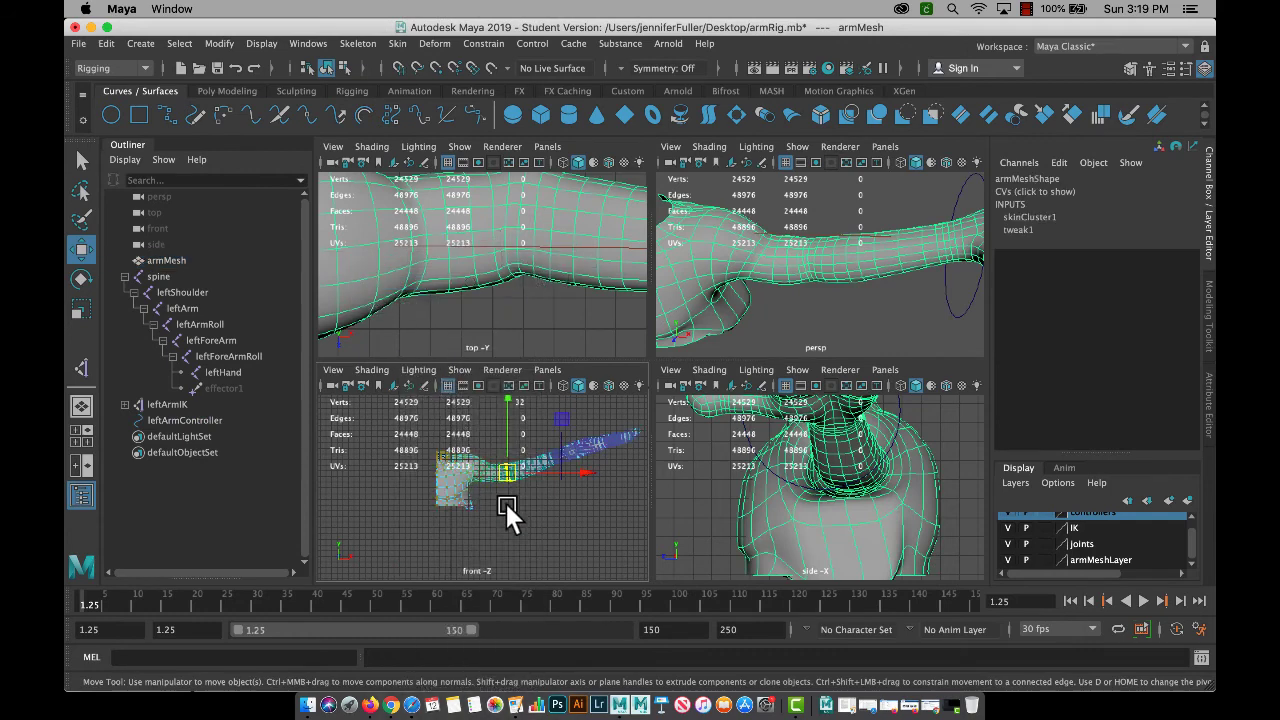
drag(455, 490, 466, 490)
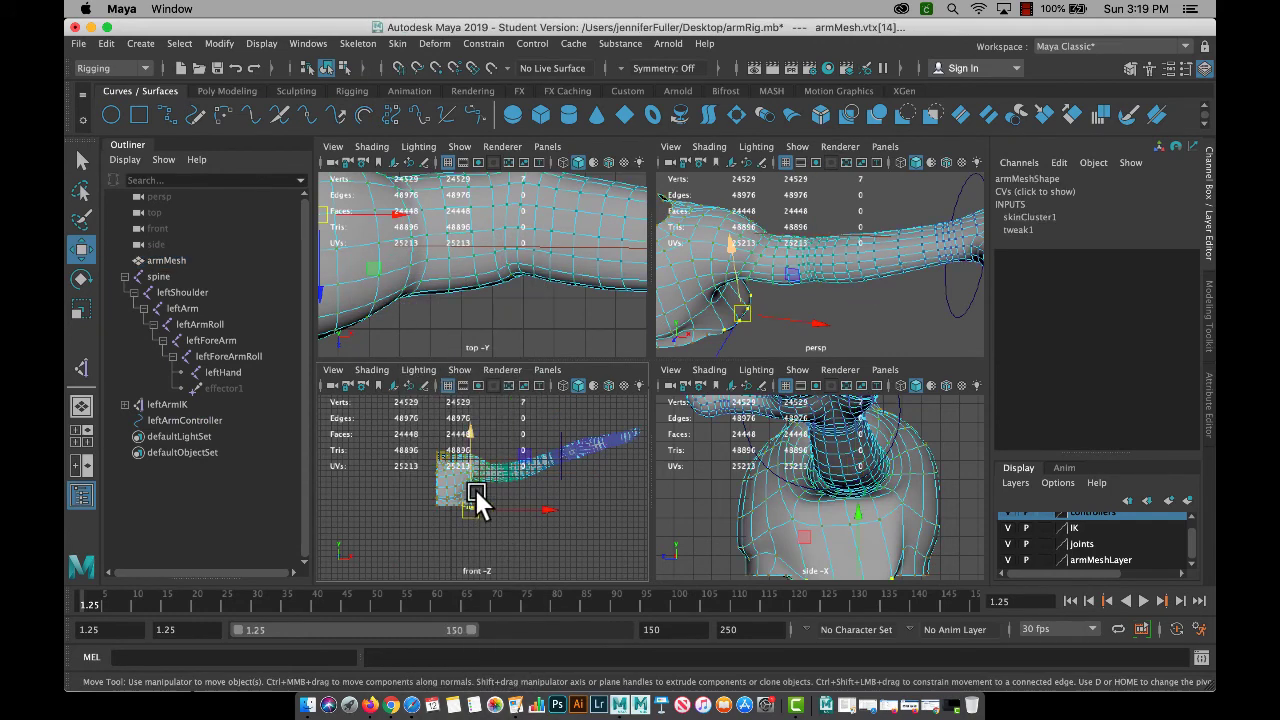
click(318, 44)
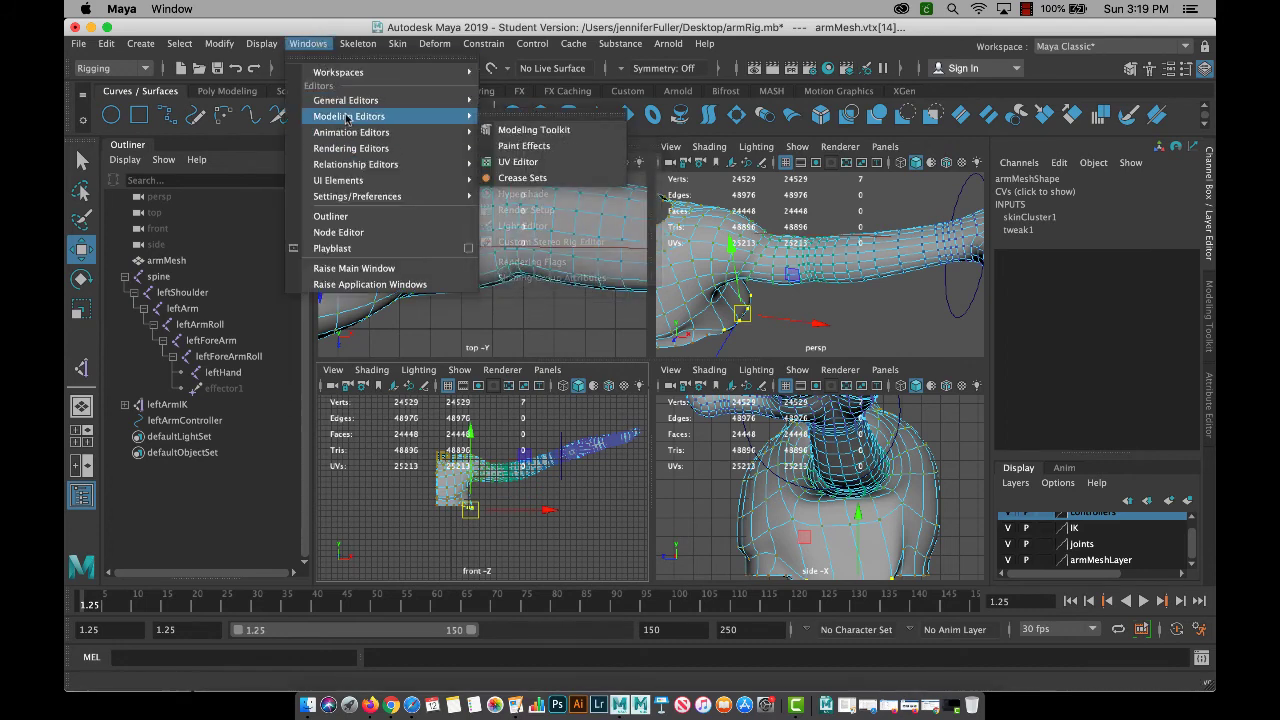
mouse_move(345, 100)
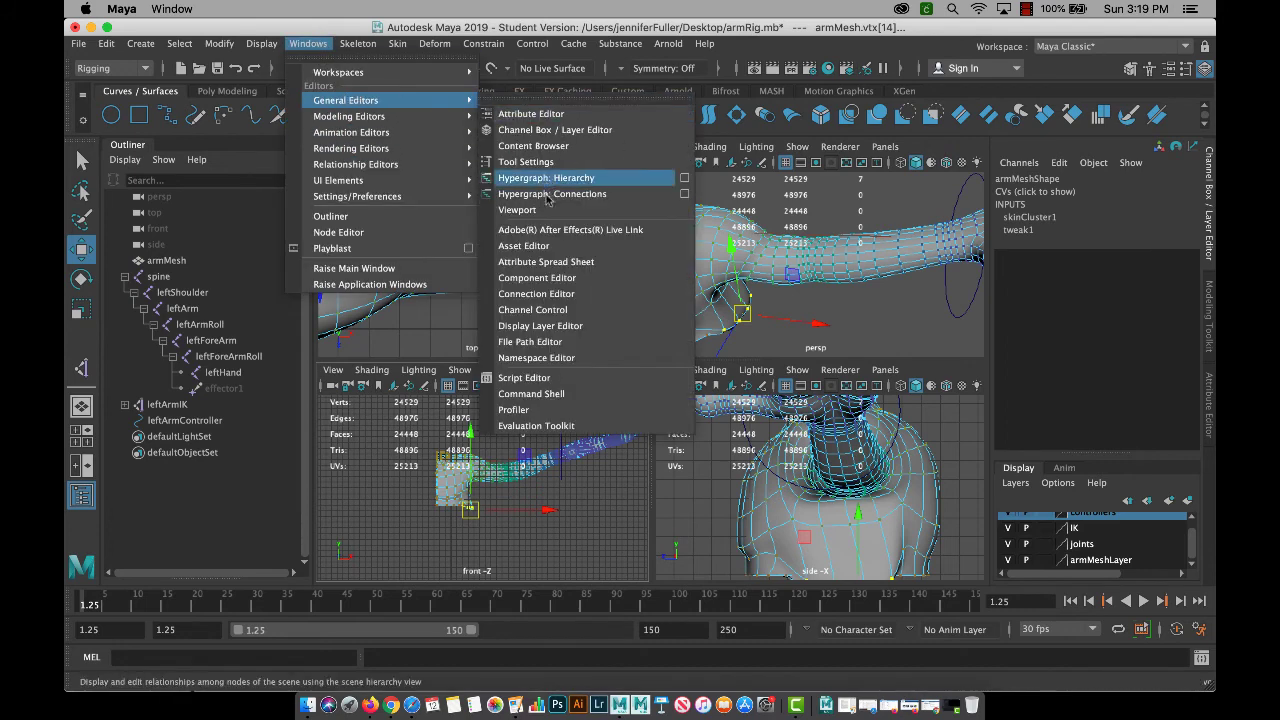
click(546, 279)
click(1004, 354)
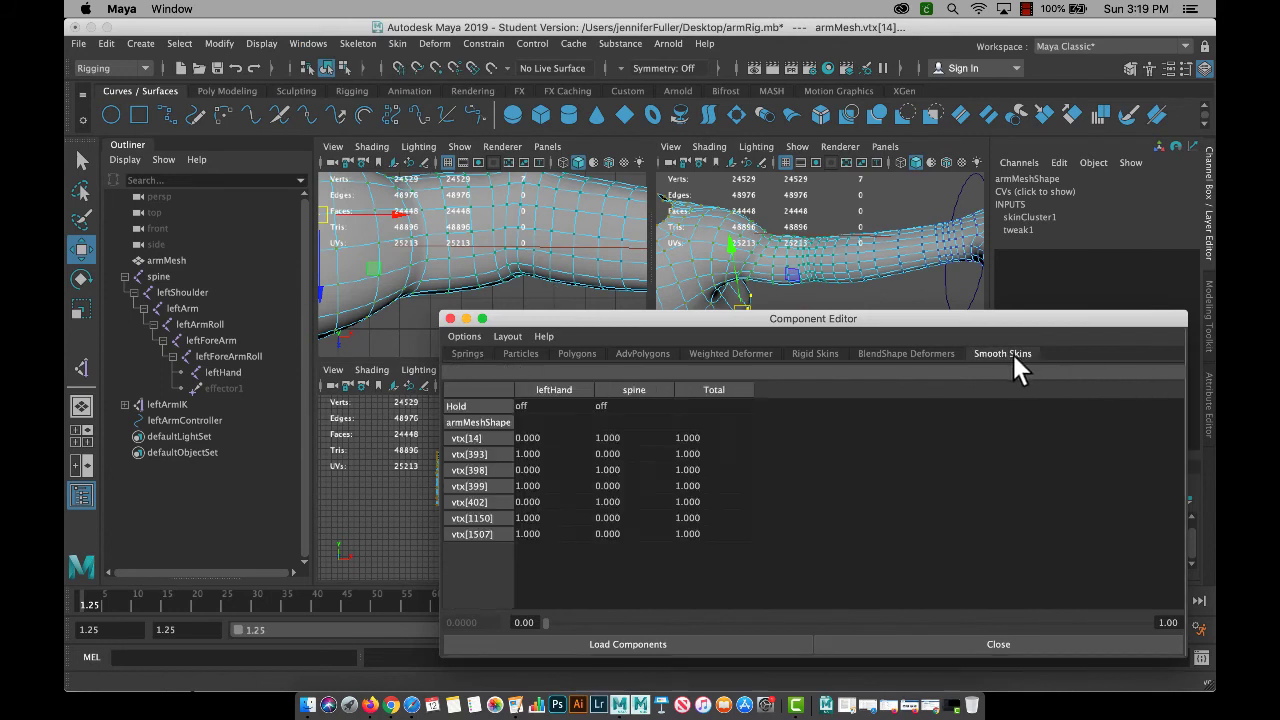
Set the leftHand weight of the selected torso vertices, from vtx[14] through vtx[1507], to 0.
drag(568, 441, 530, 590)
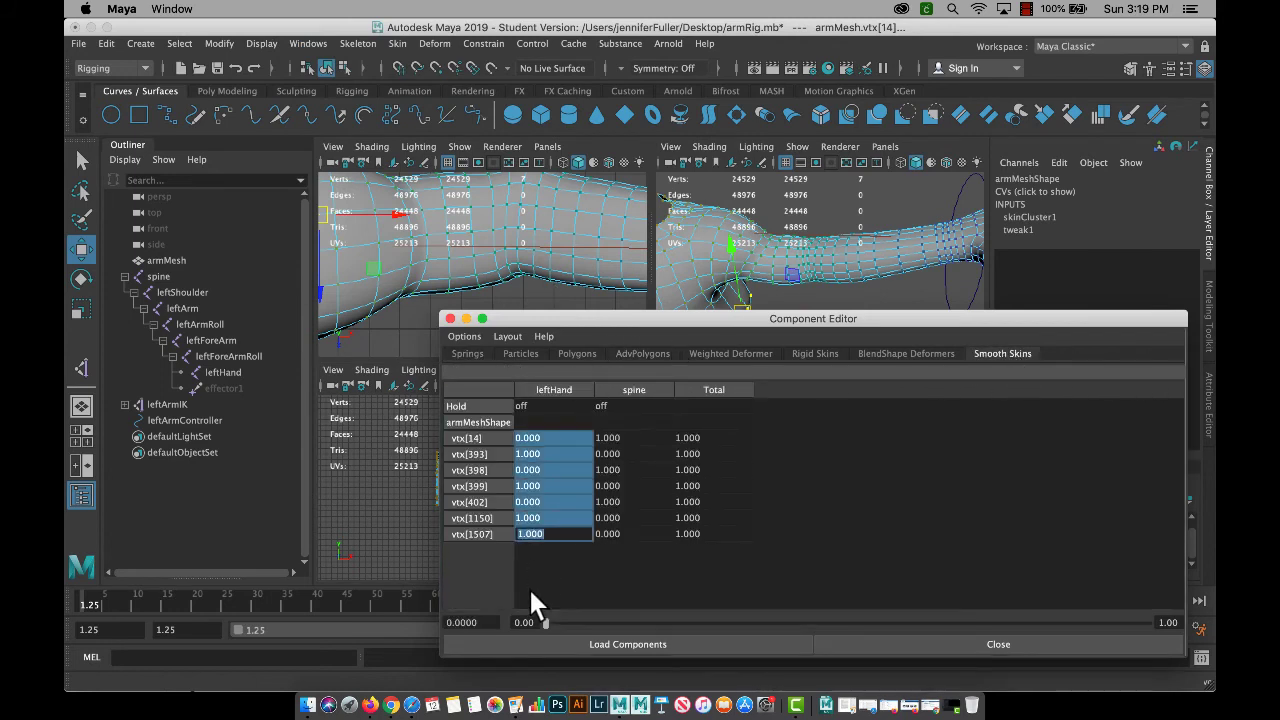
text(0)
key(Return)
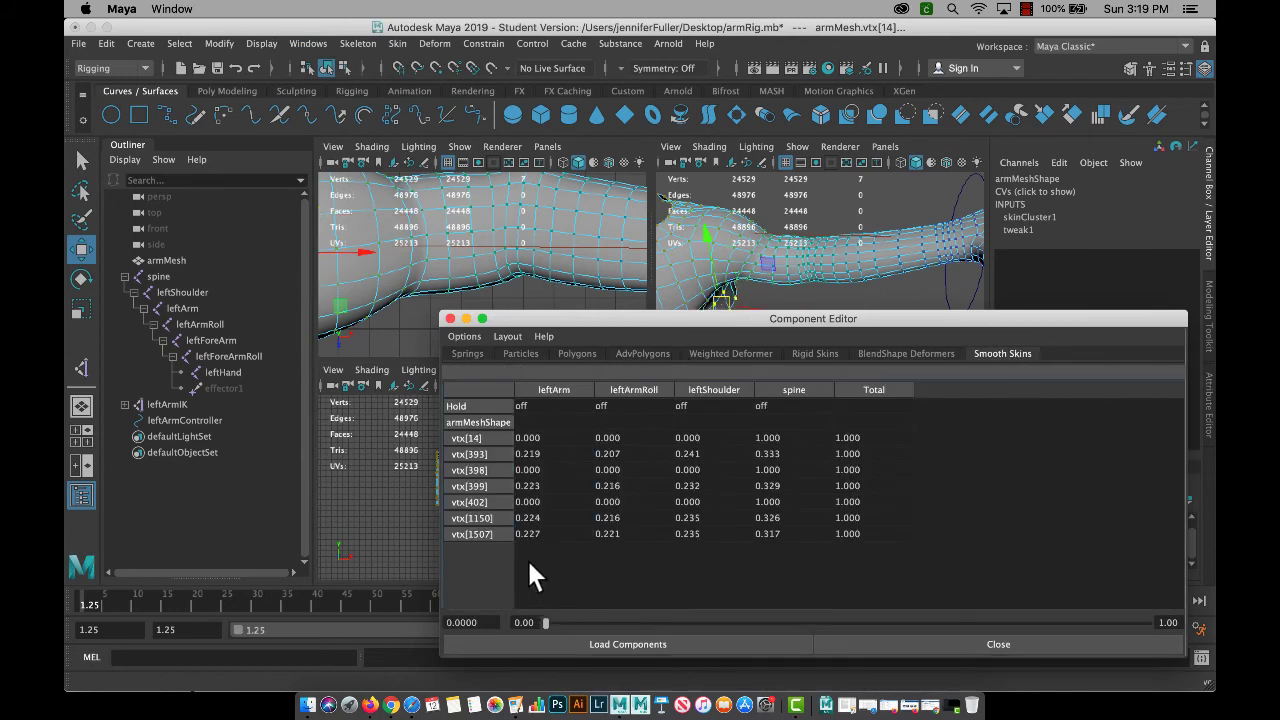
Set the spine weight of all selected torso vertices to 1 and close the Component Editor.
drag(513, 322, 702, 295)
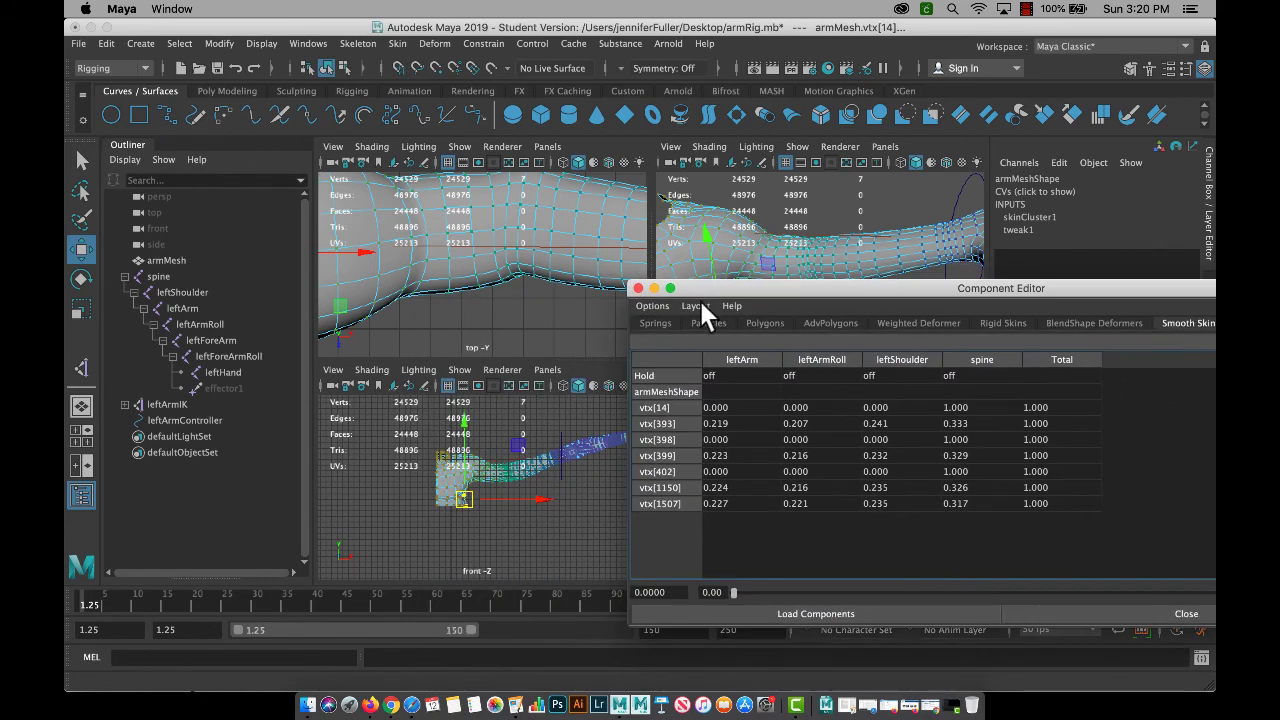
drag(966, 407, 955, 540)
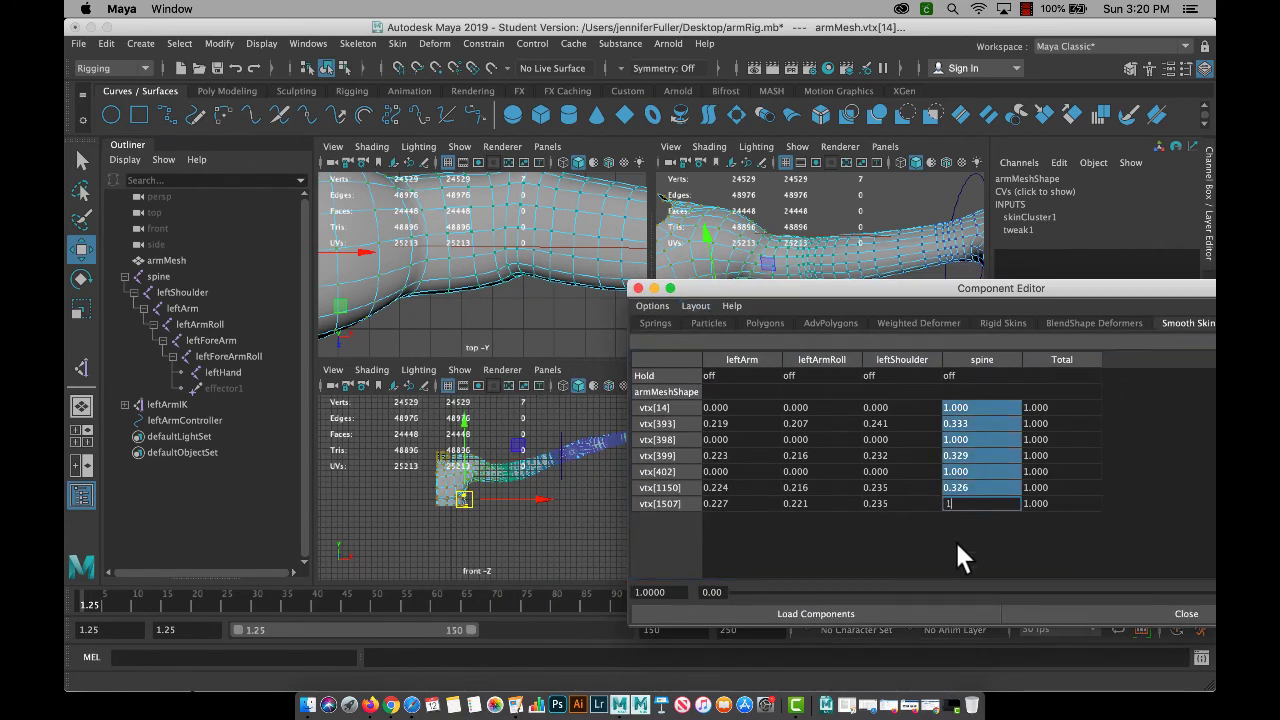
text(1)
key(Return)
click(638, 288)
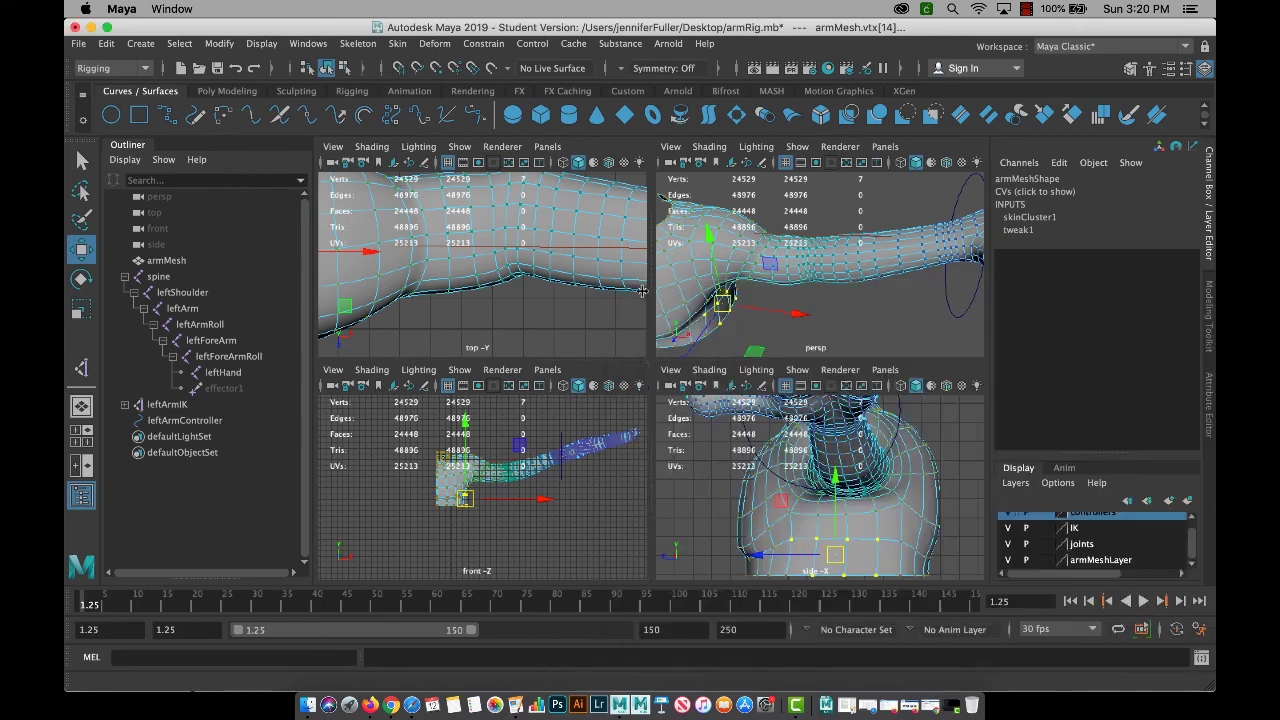
click(624, 489)
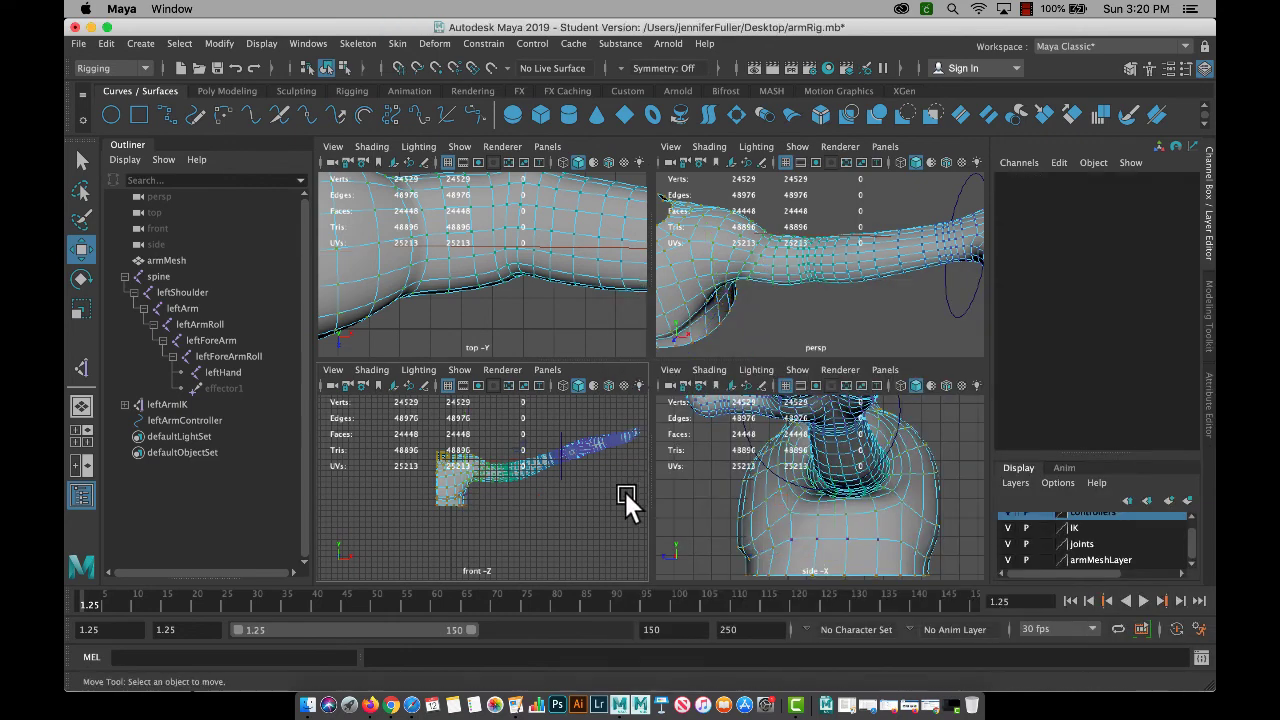
click(557, 466)
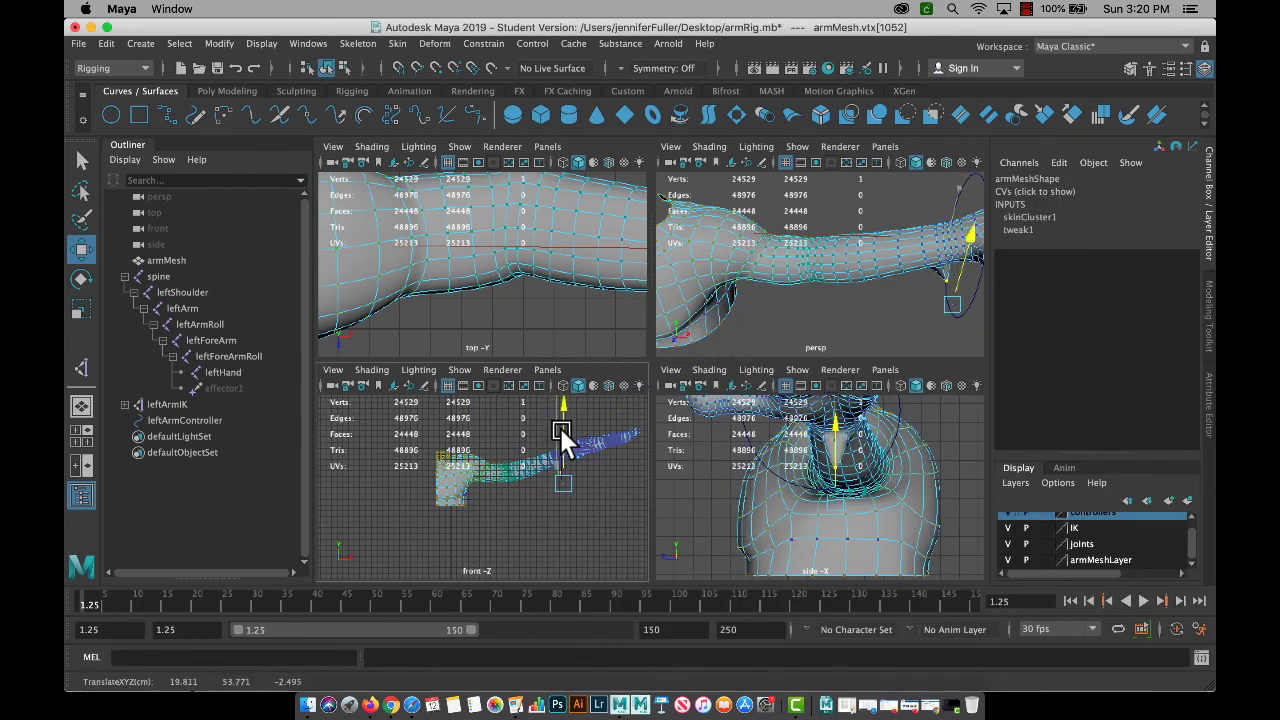
key(ctrl+z)
Return armMesh to object mode and test the deformation by lowering leftArmController to about Translate X 20.40, Y 54.83, Z -1.75.
right_drag(559, 477, 634, 309)
key(q)
click(561, 474)
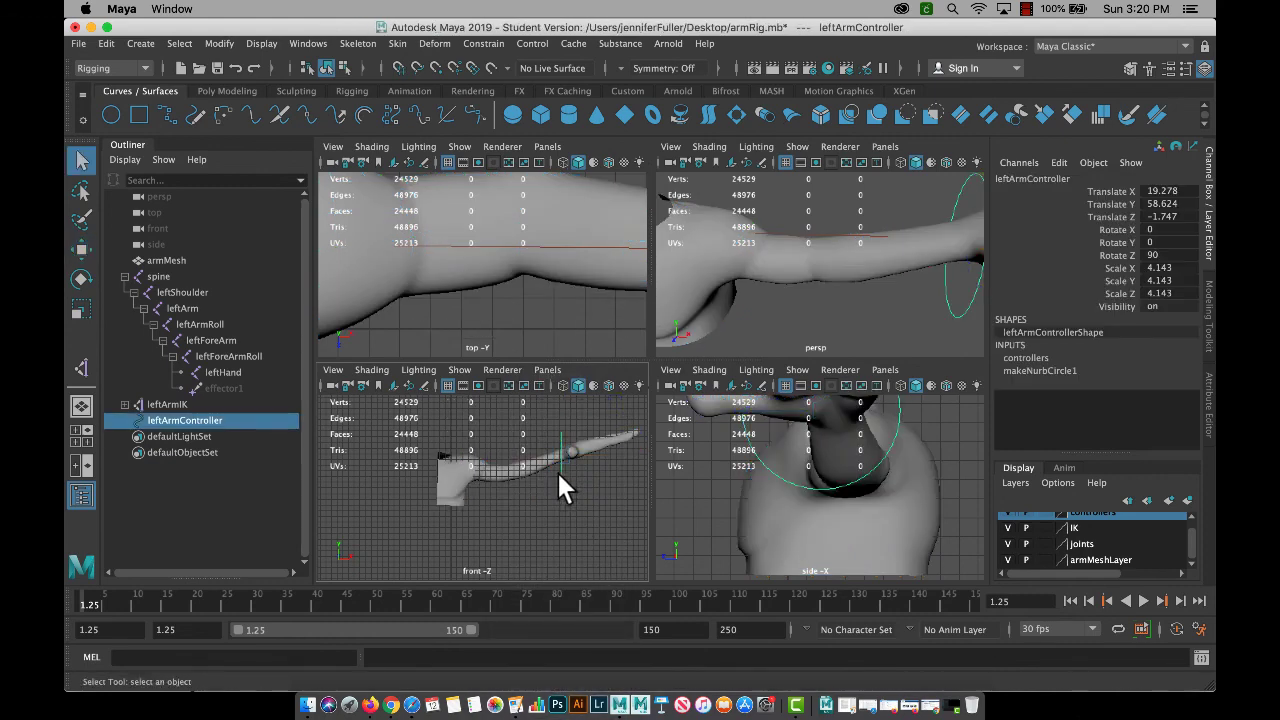
key(w)
mouse_move(558, 461)
mouse_down()
mouse_move(559, 448)
mouse_move(565, 470)
mouse_up()
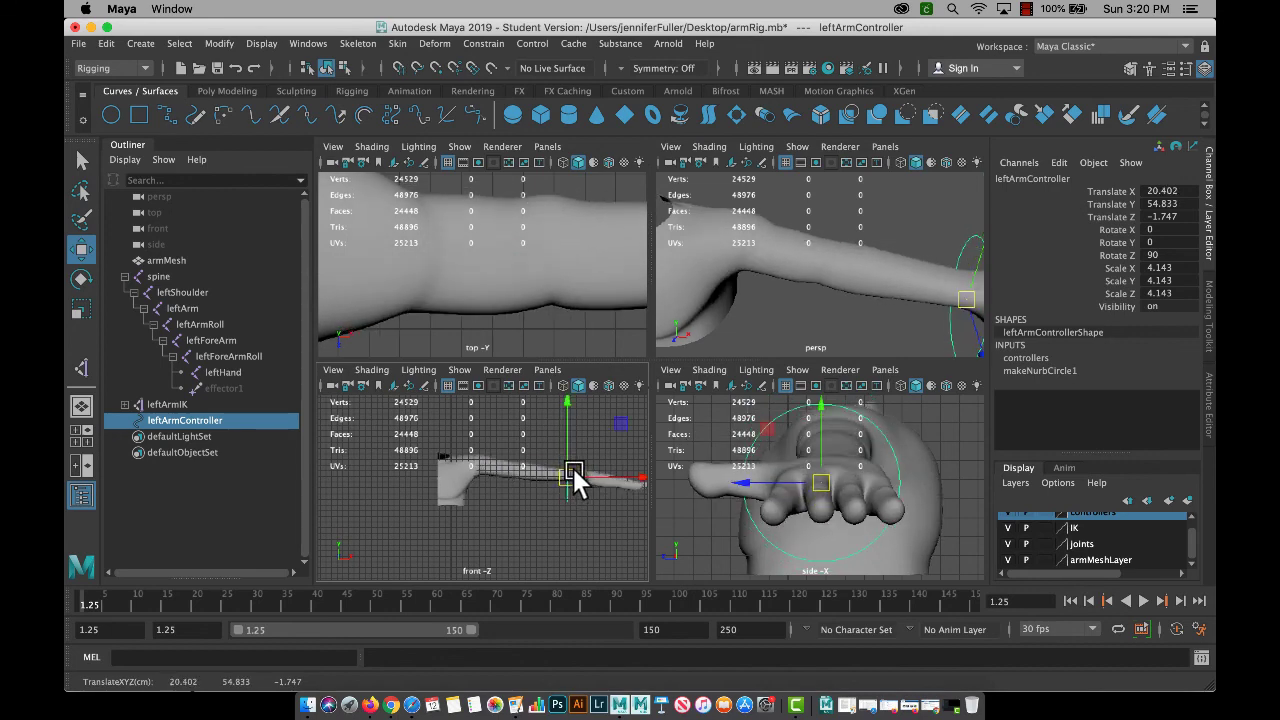